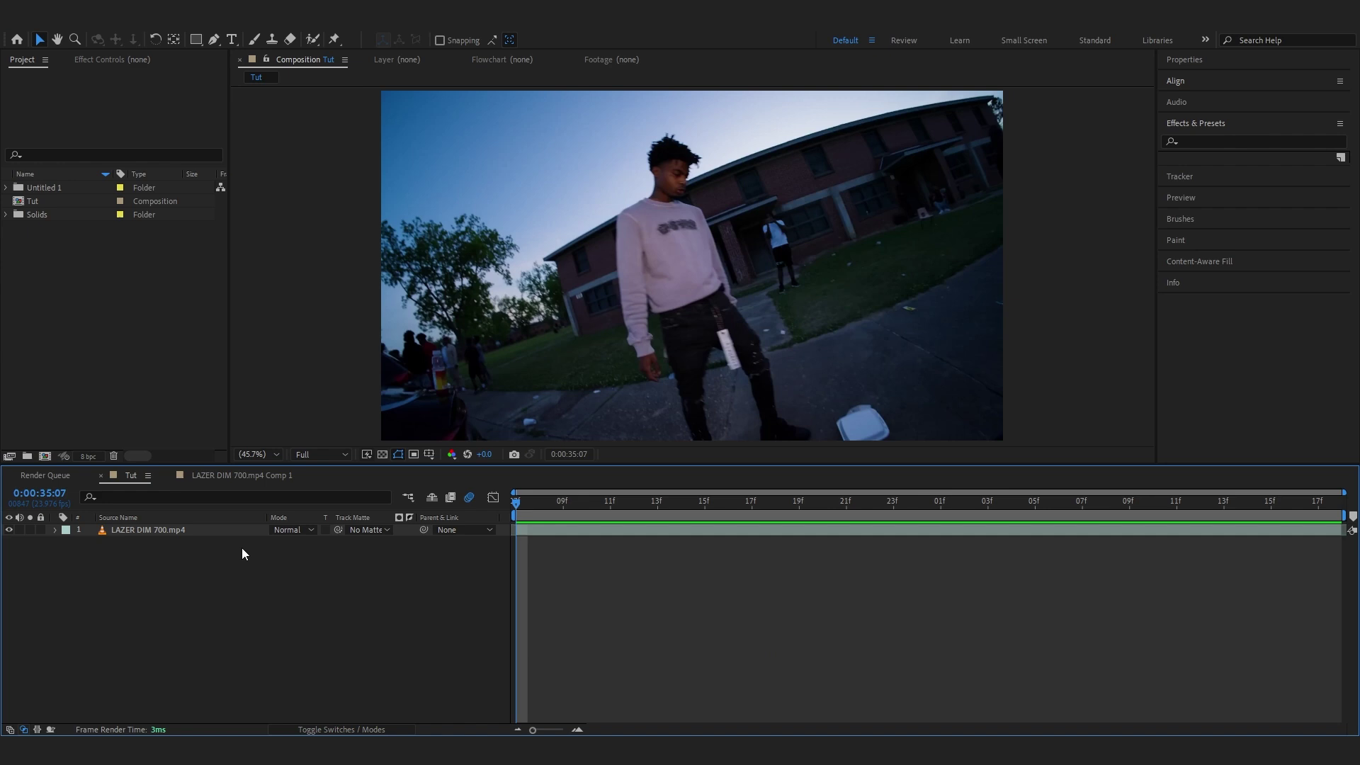
Play back the Tut composition and examine the LAZER DIM 700.mp4 footage up close
key(space)
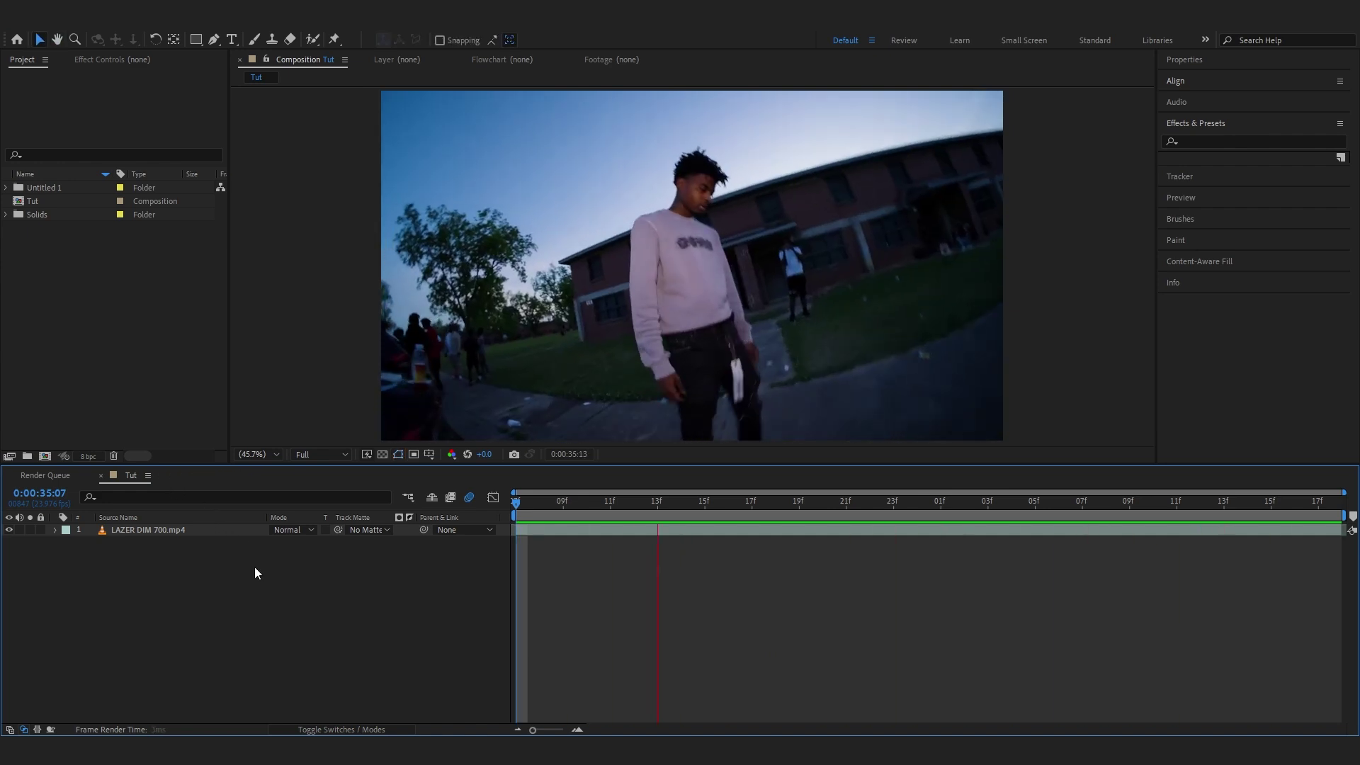
click(615, 542)
click(688, 438)
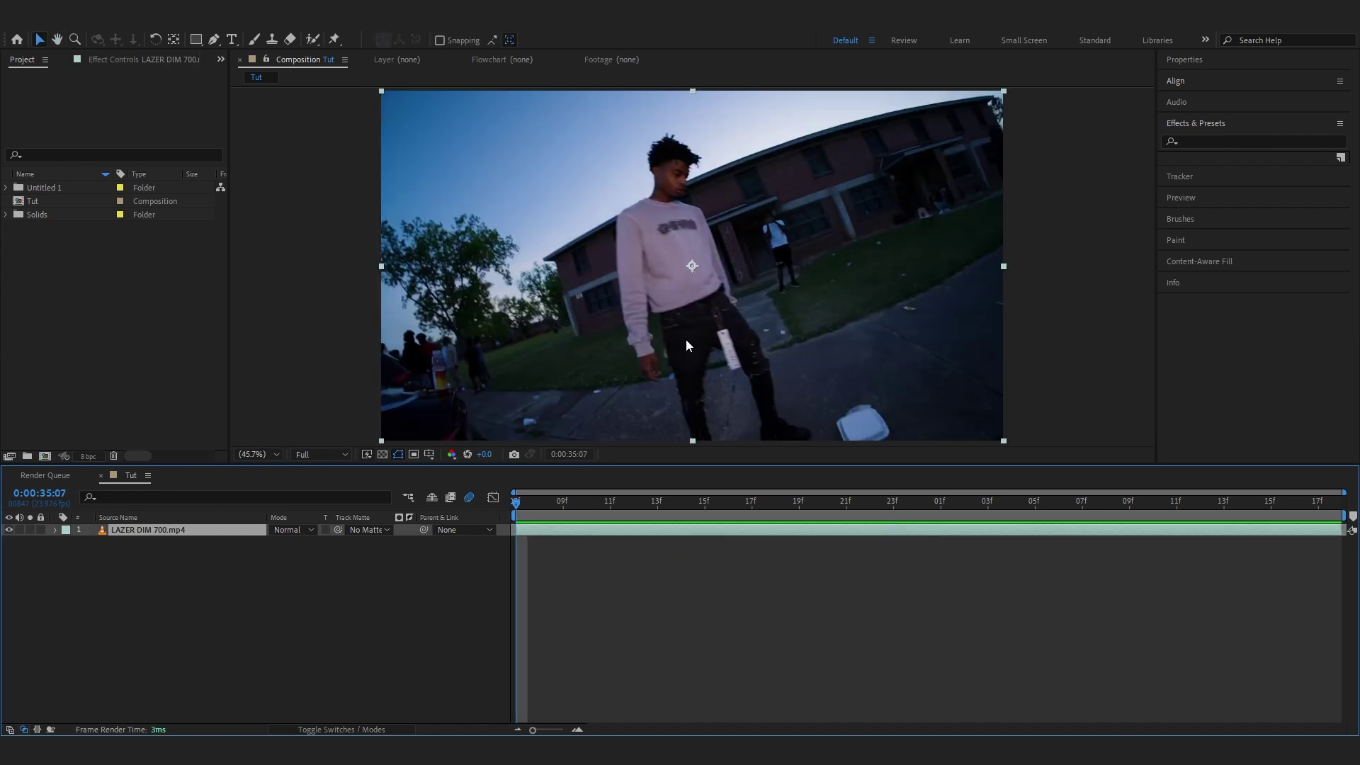
scroll(707, 299, up, 4)
drag(553, 330, 558, 212)
scroll(954, 203, down, 1)
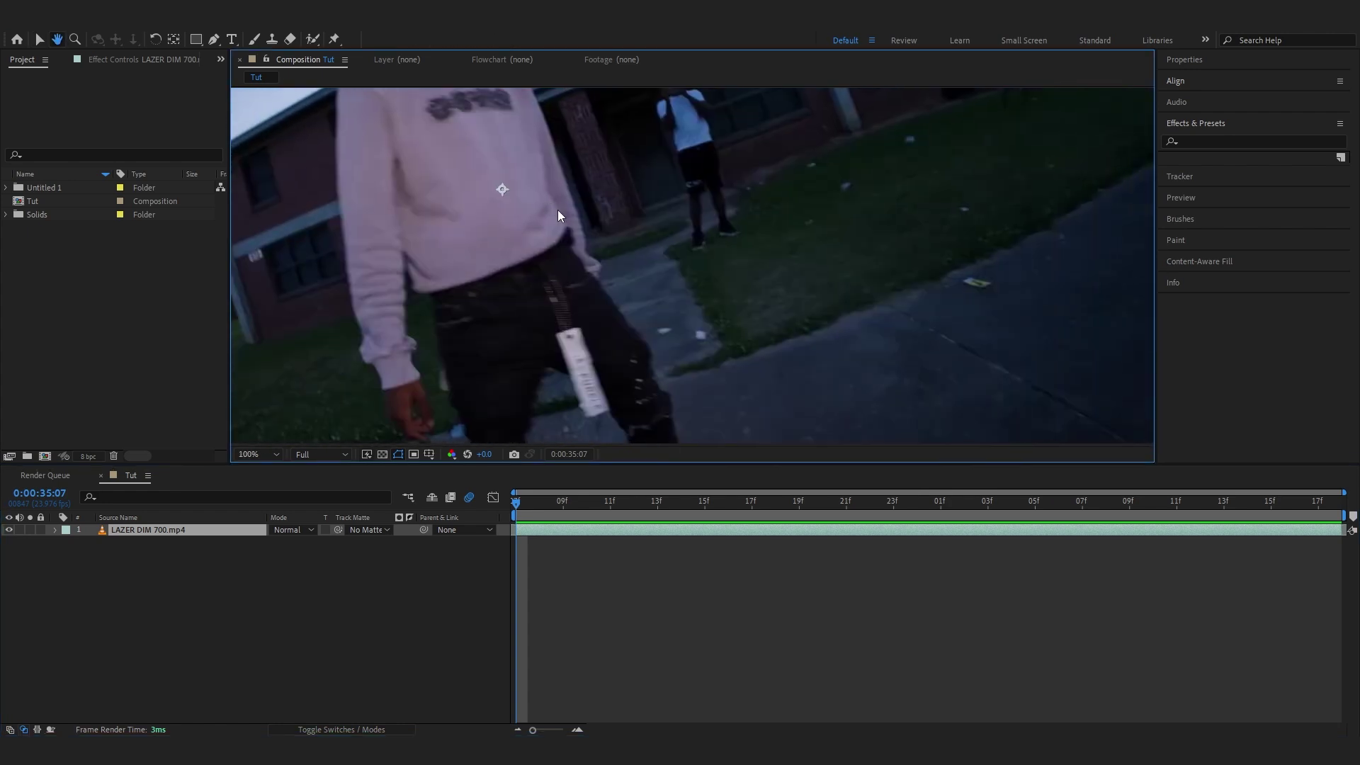
key(v)
key(comma)
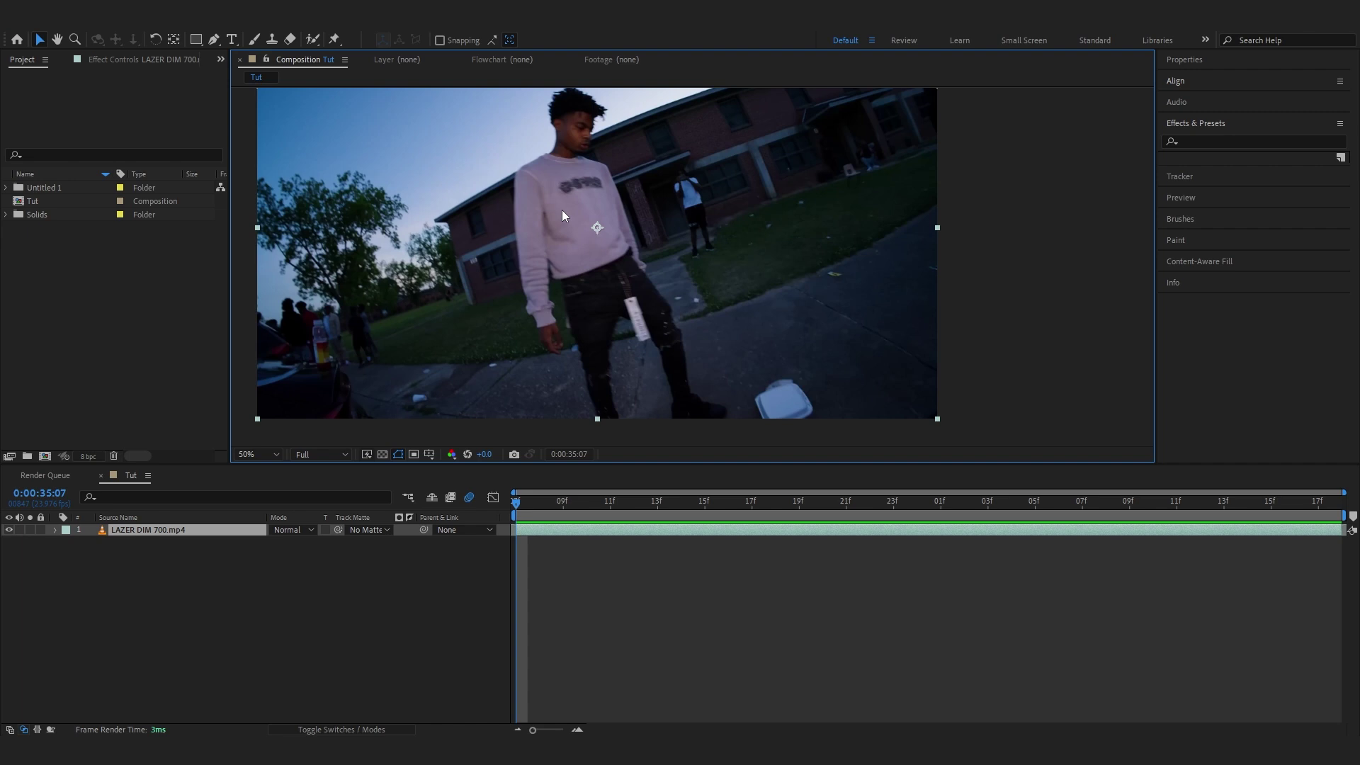
drag(592, 234, 628, 274)
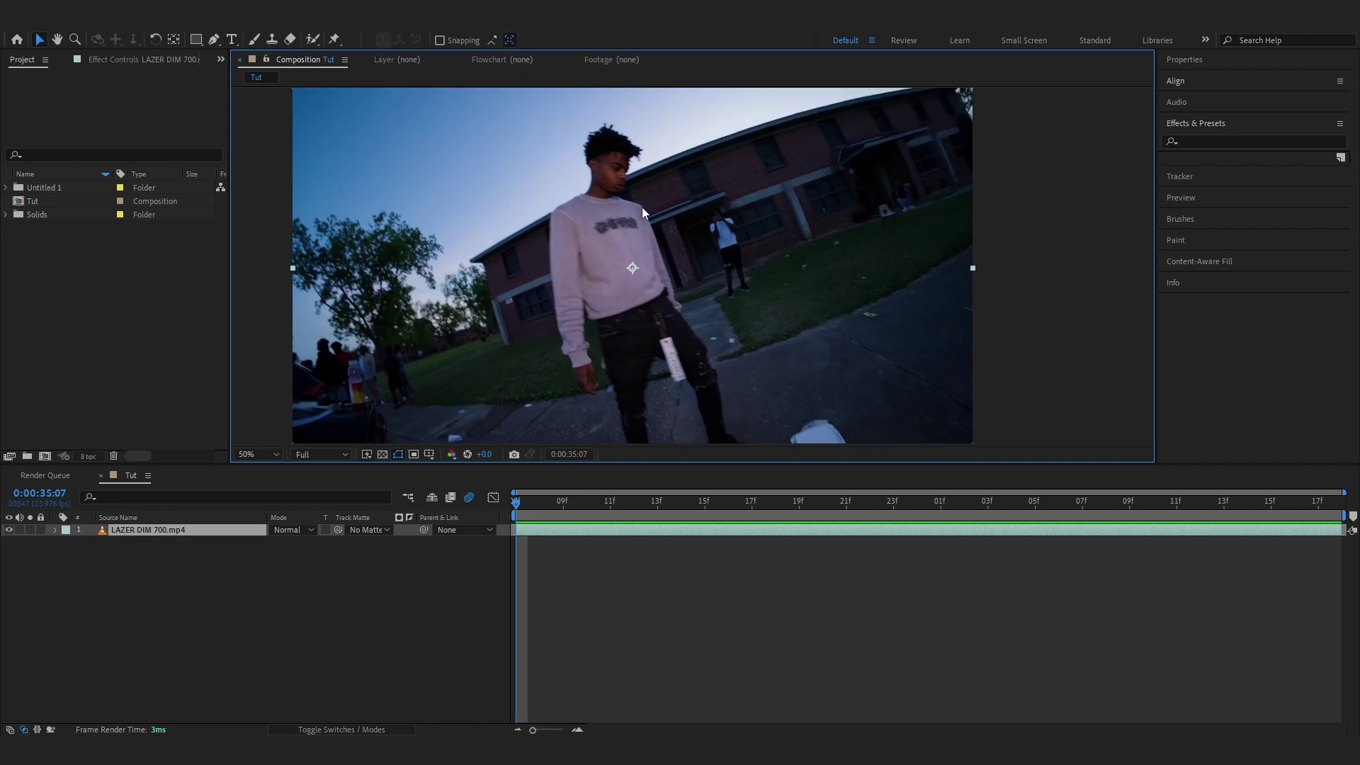
Apply the Unsharp Mask effect to the LAZER DIM 700.mp4 layer
key(ctrl+space)
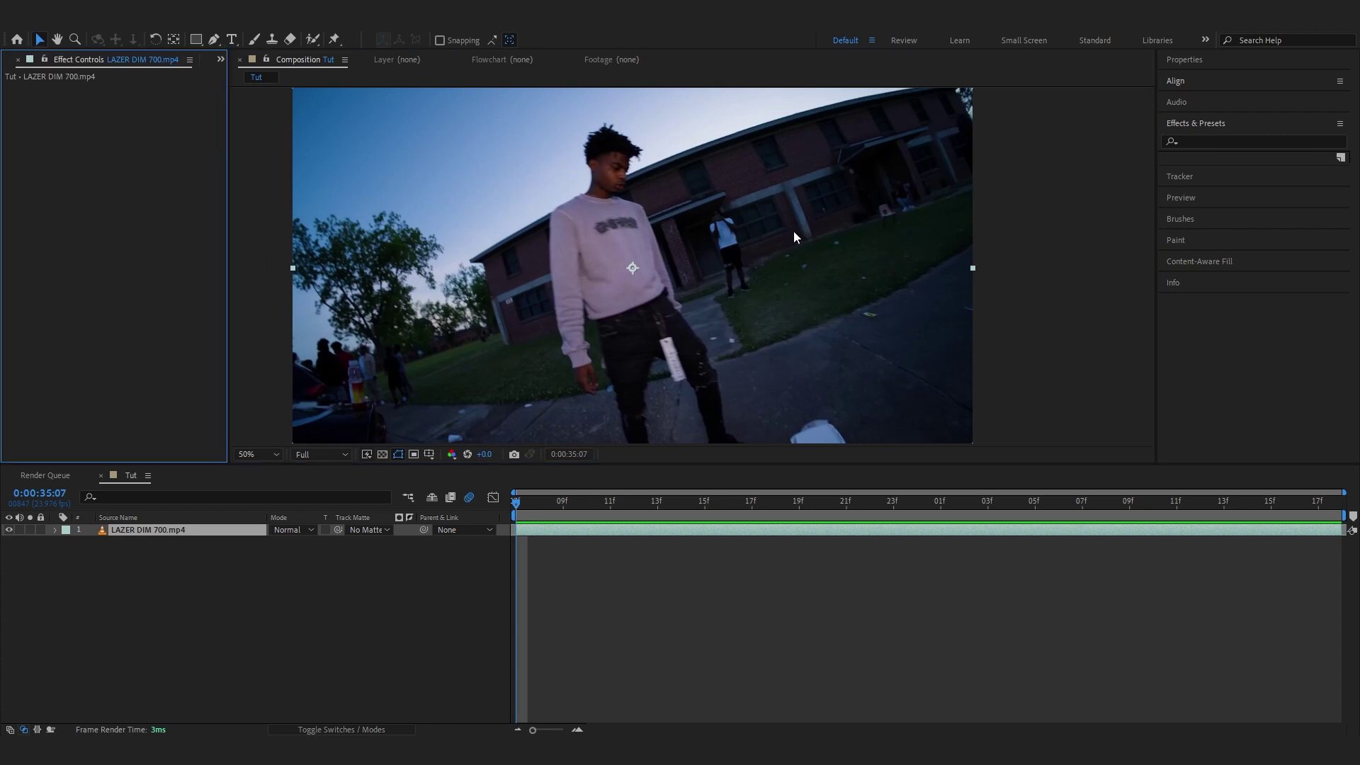
text(unsgh)
key(BackSpace)
key(BackSpace)
text(har)
key(Return)
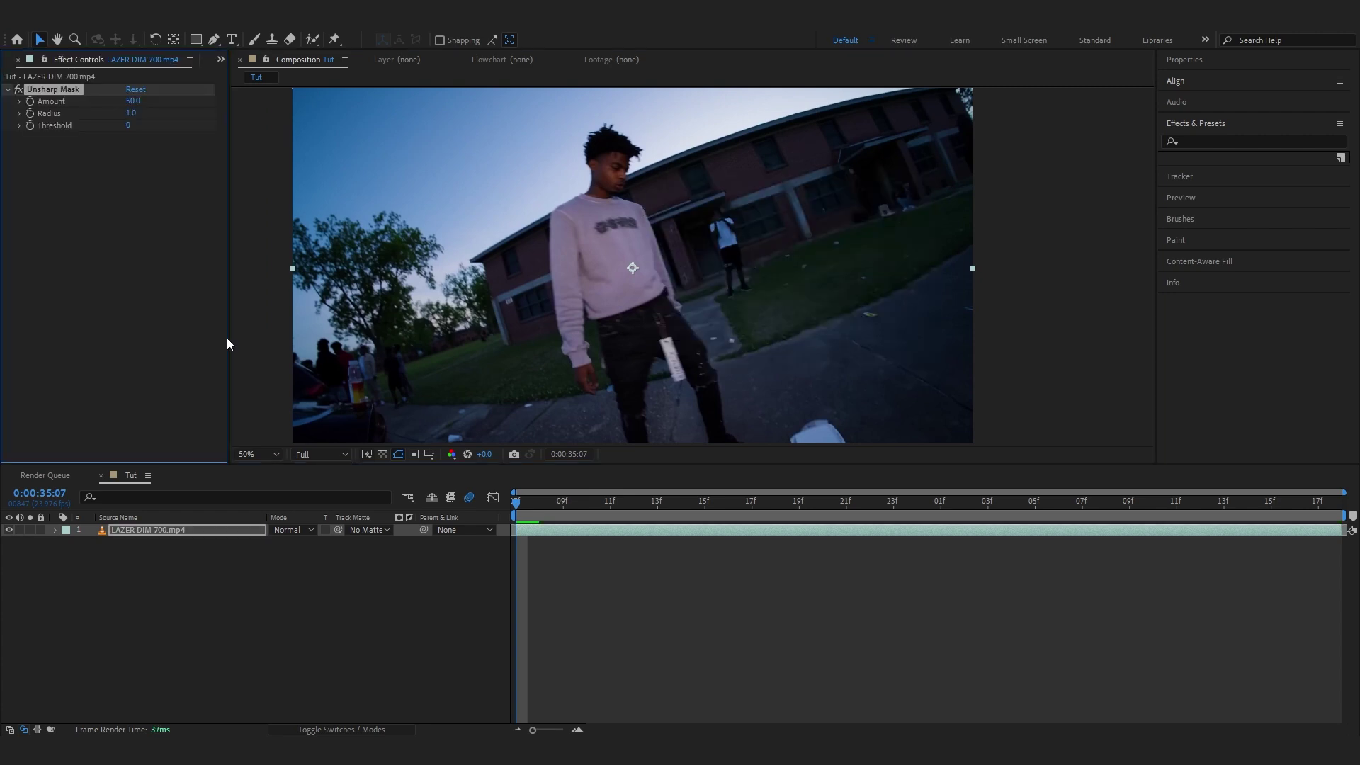
Set the Unsharp Mask radius to 8.0 and amount to 500.0, and preview the result
drag(131, 114, 200, 124)
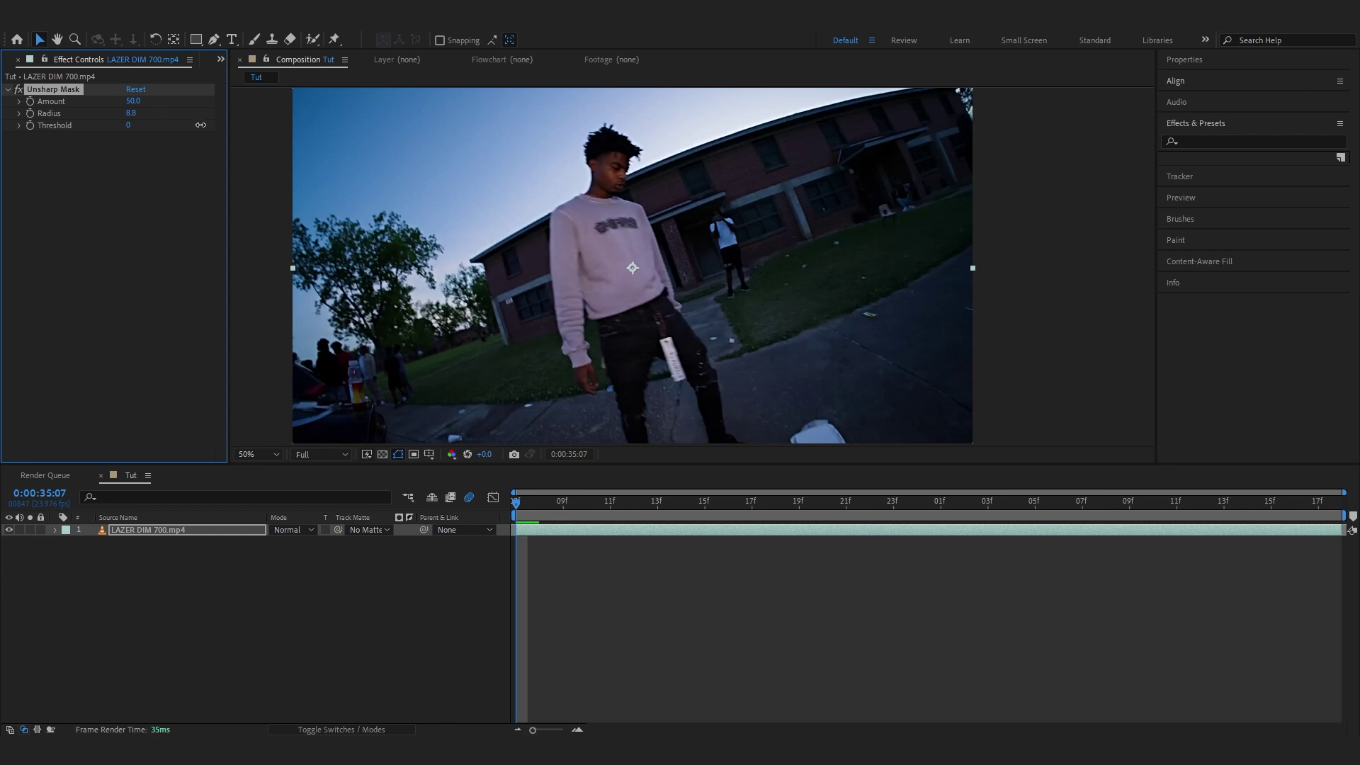
drag(132, 102, 542, 133)
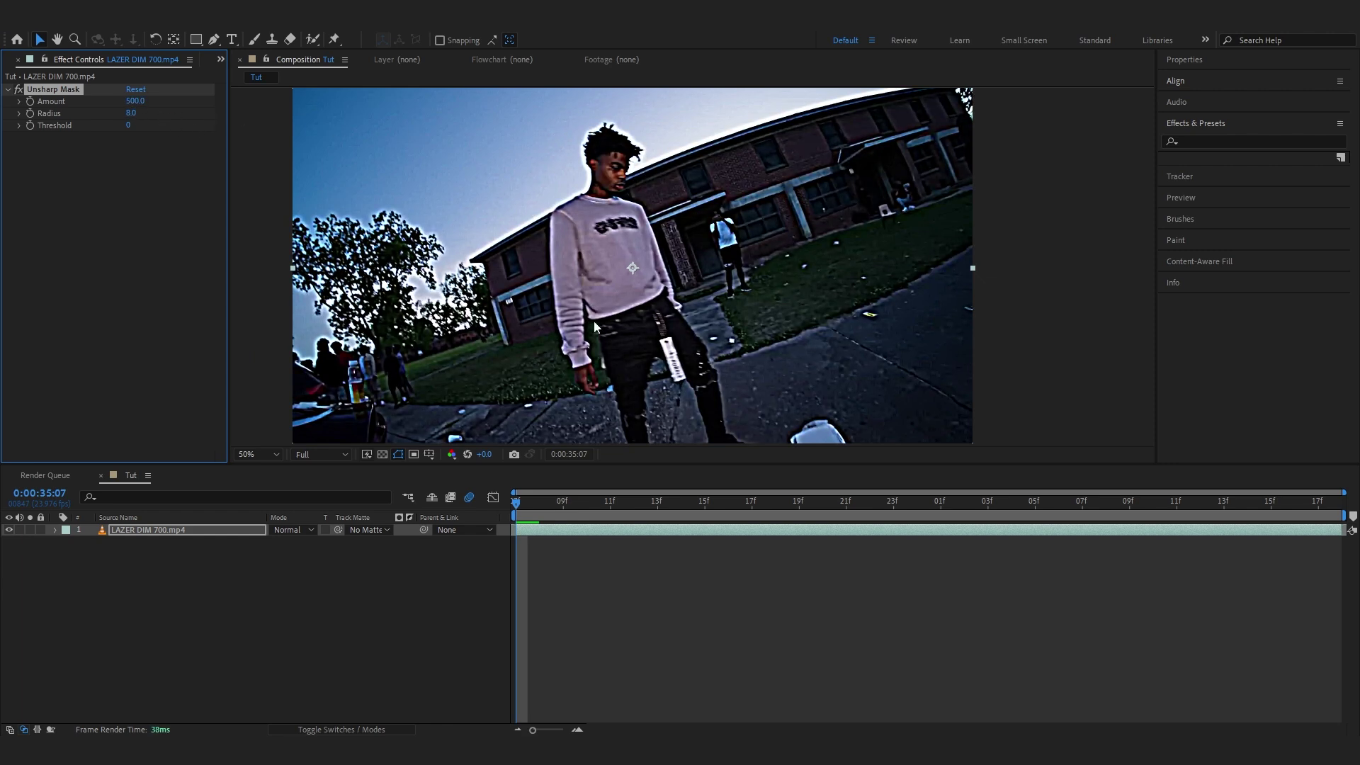
key(space)
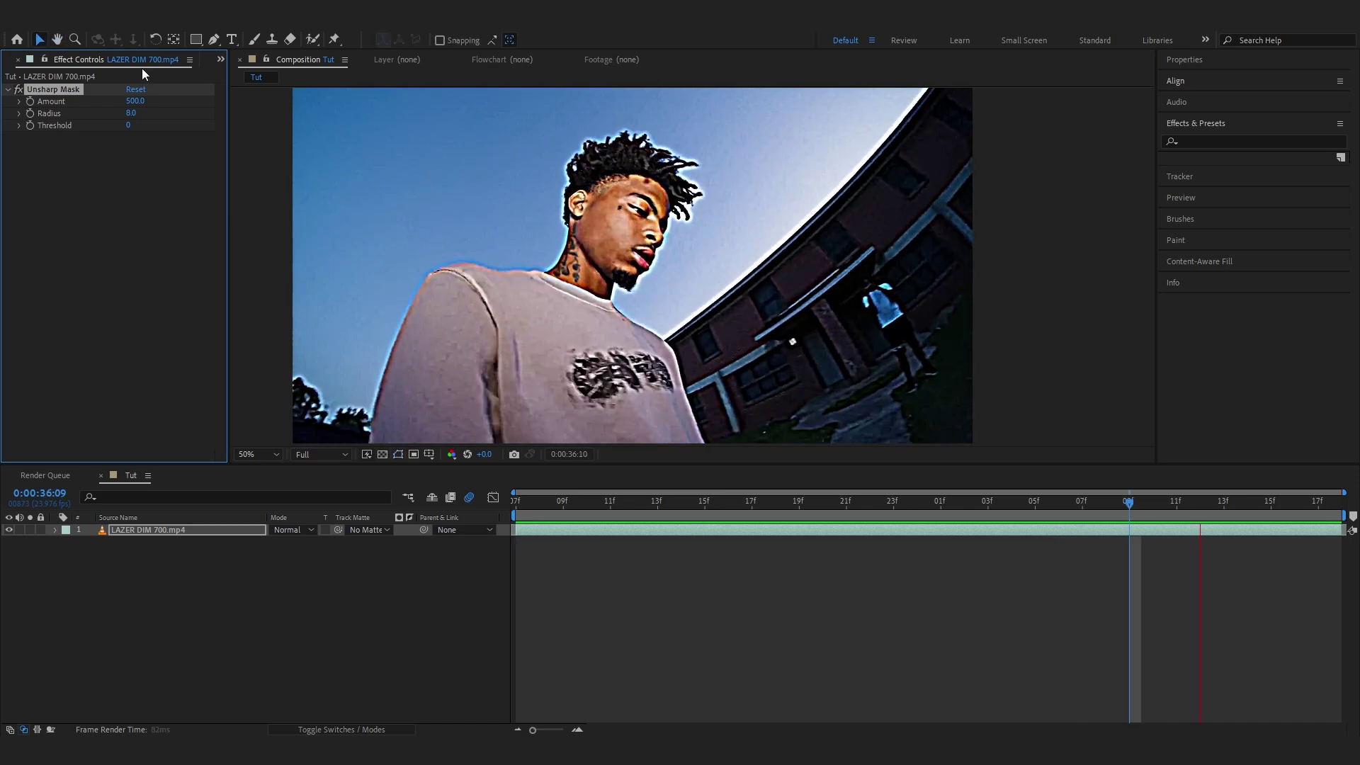
Apply Lumetri Color to the clip, set its Basic Correction contrast to -150.0, and preview the result
key(ctrl+space)
text(lum)
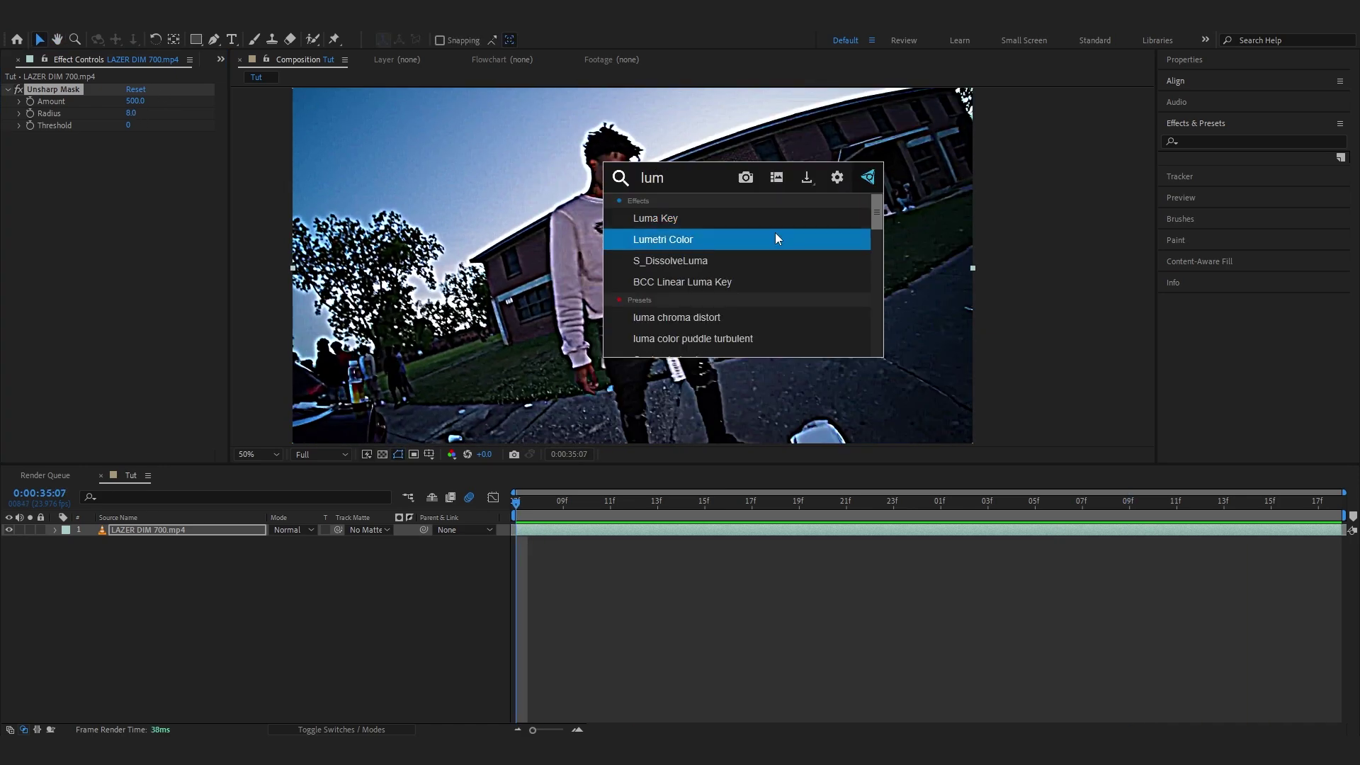
click(775, 235)
click(19, 149)
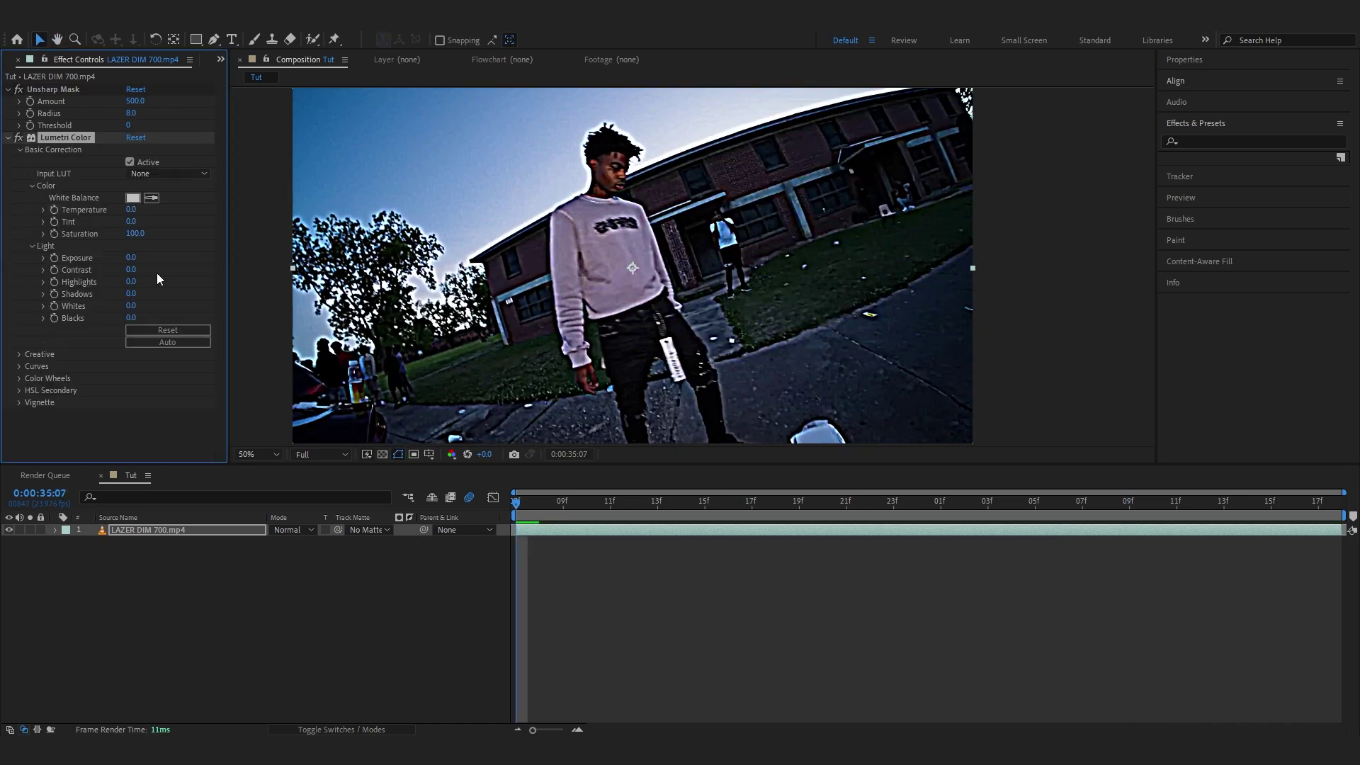
drag(134, 270, 3, 340)
key(space)
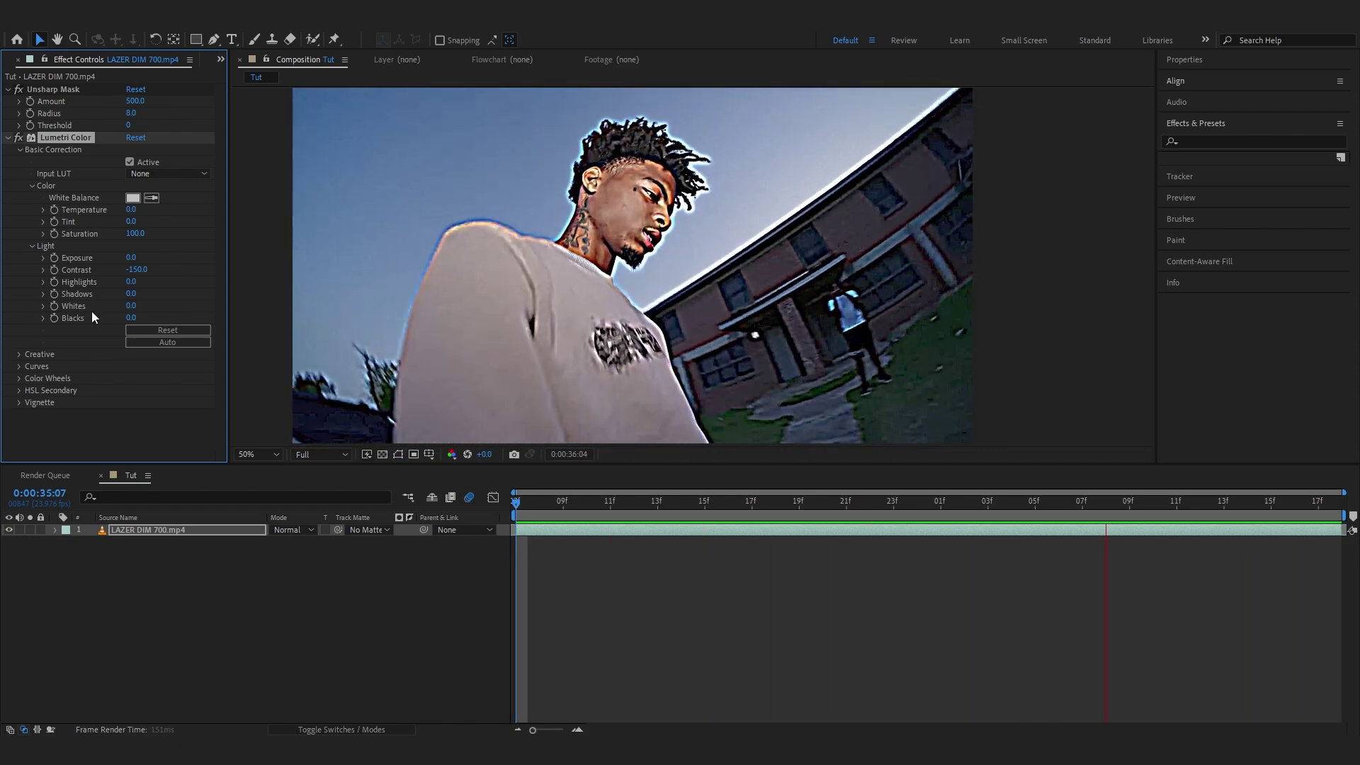
Pre-compose the LAZER DIM 700.mp4 layer with its effects moved inside and place the playhead at 0:00:35:07
right_click(150, 530)
click(212, 435)
click(571, 300)
click(729, 384)
key(Page_Up)
key(Page_Up)
key(Page_Up)
key(Page_Up)
key(Page_Up)
key(Page_Up)
key(Page_Up)
key(Page_Up)
key(Page_Up)
key(Page_Up)
key(Page_Up)
key(Page_Up)
key(Page_Up)
key(Page_Up)
key(Page_Up)
key(Page_Up)
key(Page_Up)
key(Page_Up)
key(Page_Up)
key(Page_Up)
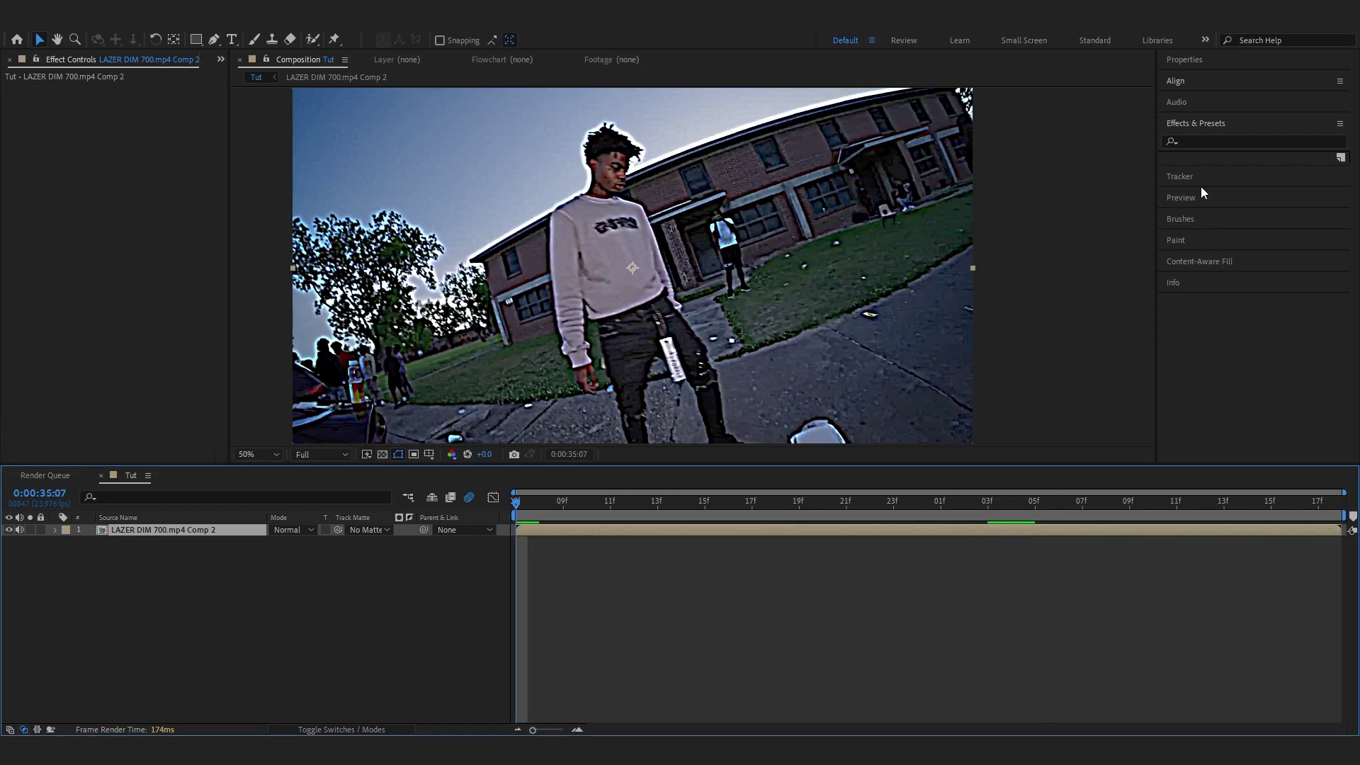
Run 3D Camera Tracker on the pre-composed clip with Detailed Analysis enabled in its Advanced settings
click(1198, 181)
click(1185, 197)
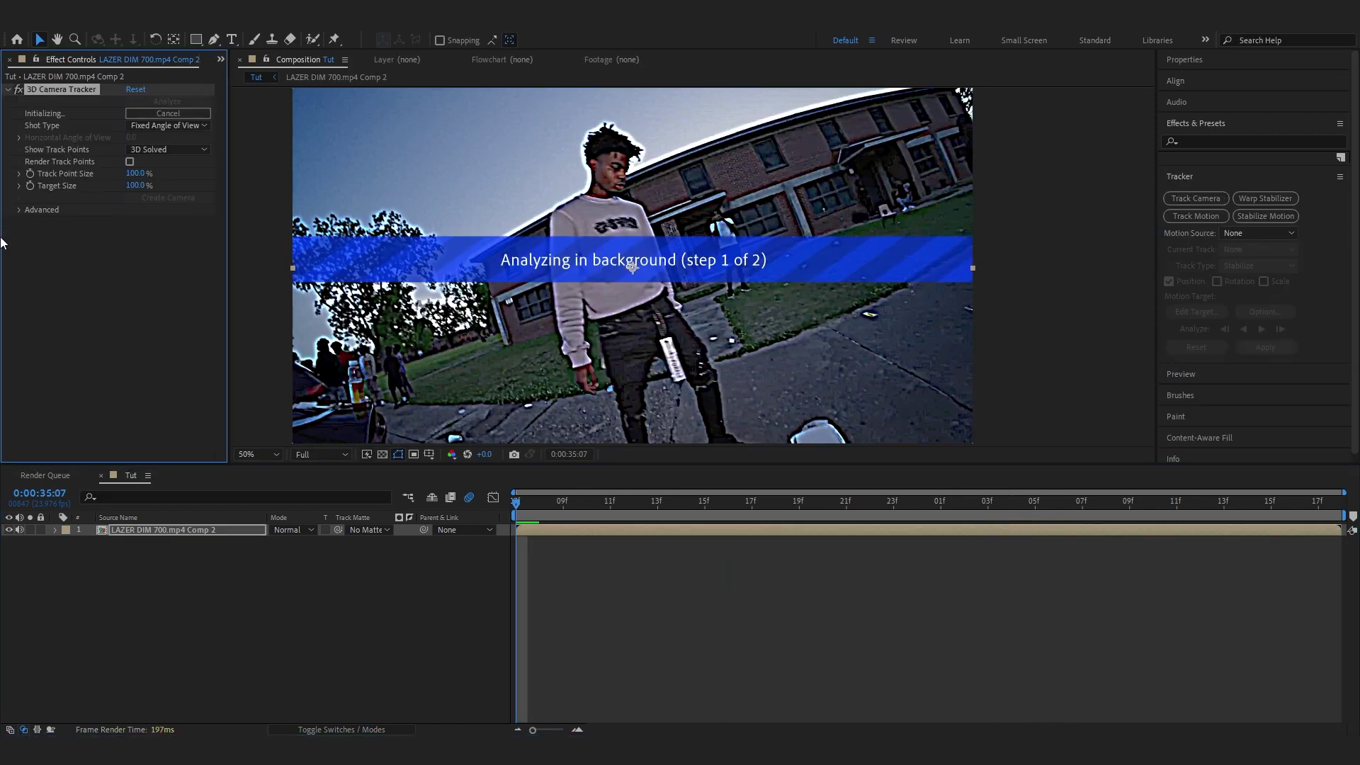
click(19, 209)
click(129, 259)
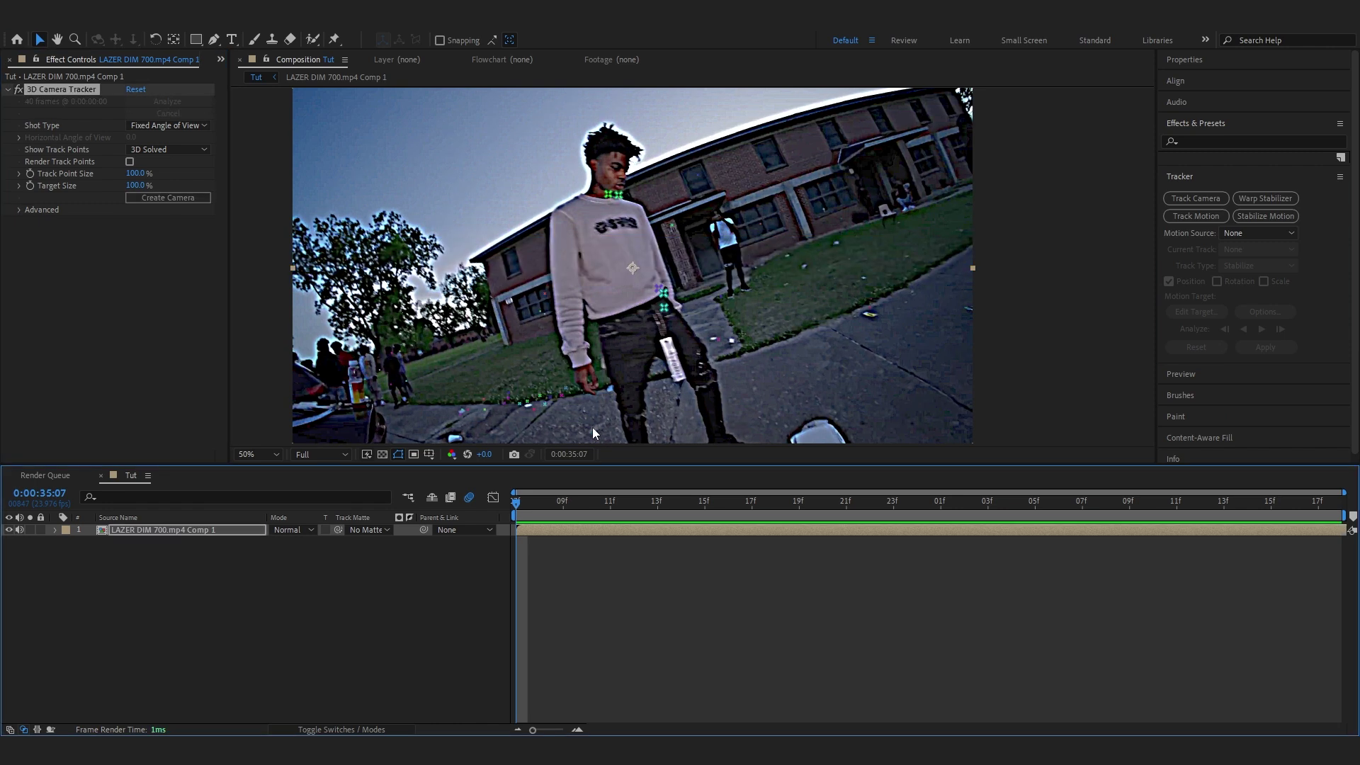
Set Track Point Size to 302% and create a solid and camera from the track points on the ground
drag(527, 519, 424, 564)
drag(134, 174, 284, 177)
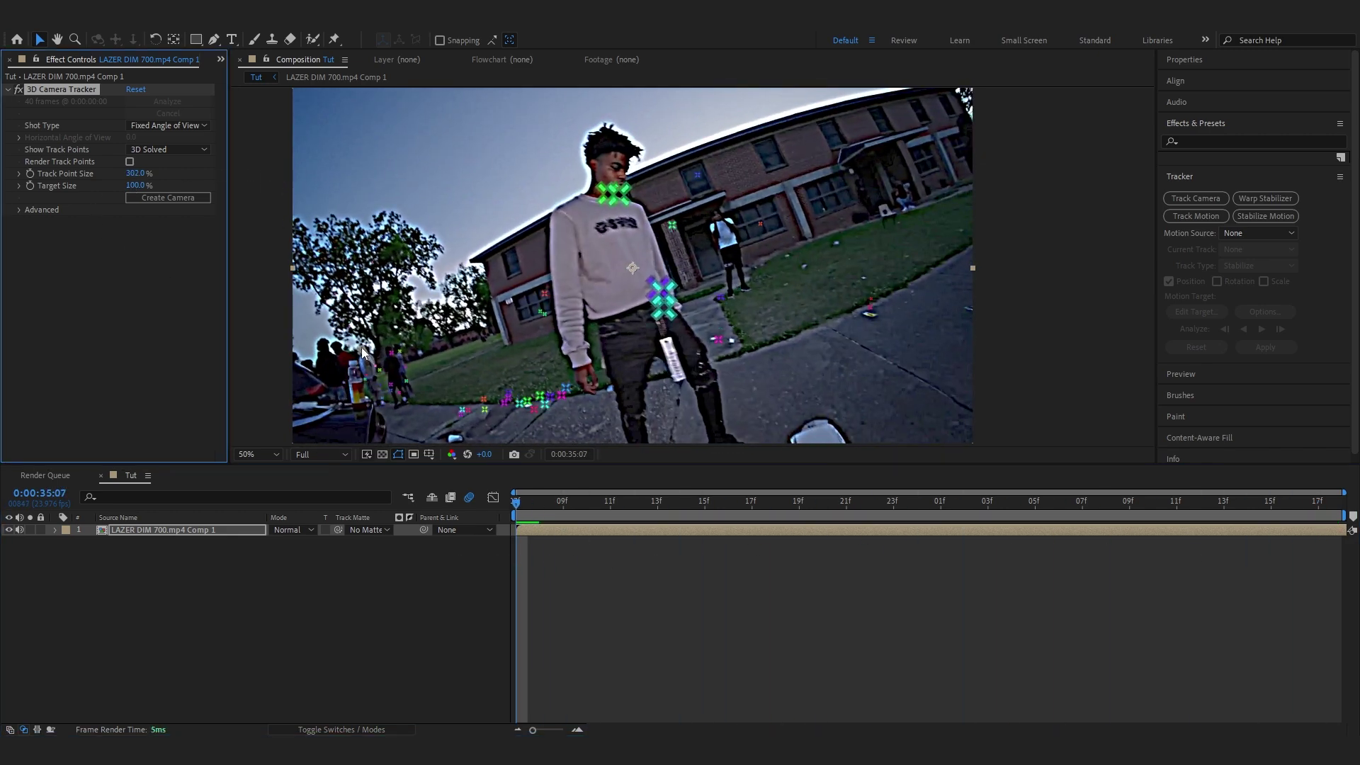
mouse_move(453, 366)
mouse_down()
mouse_move(487, 313)
mouse_move(428, 281)
mouse_move(428, 320)
mouse_move(473, 430)
mouse_move(534, 383)
mouse_move(532, 318)
mouse_move(485, 261)
mouse_move(508, 236)
mouse_move(524, 237)
mouse_move(540, 315)
mouse_up()
right_click(522, 306)
click(563, 333)
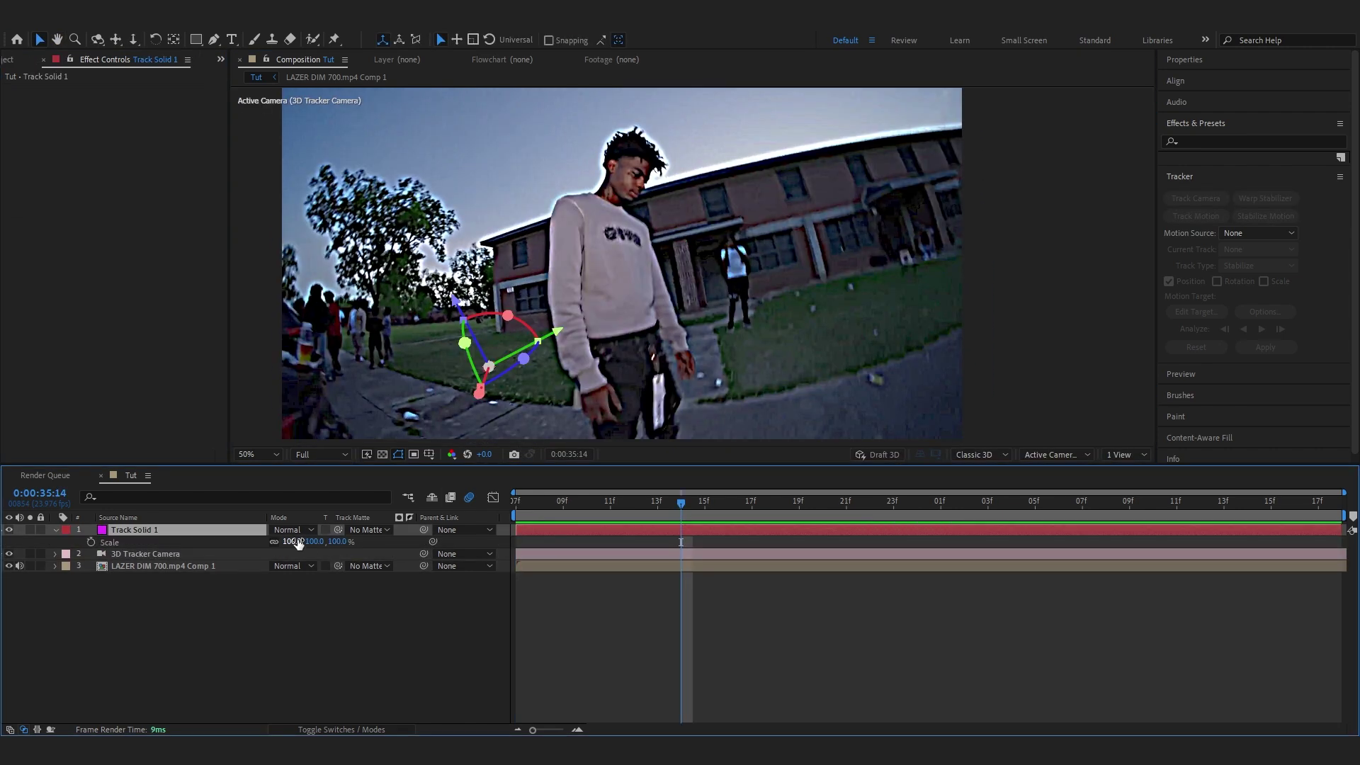
Scale up Track Solid 1 and set its X Rotation to -40° so it lies flat on the ground
key(s)
drag(294, 541, 318, 582)
key(r)
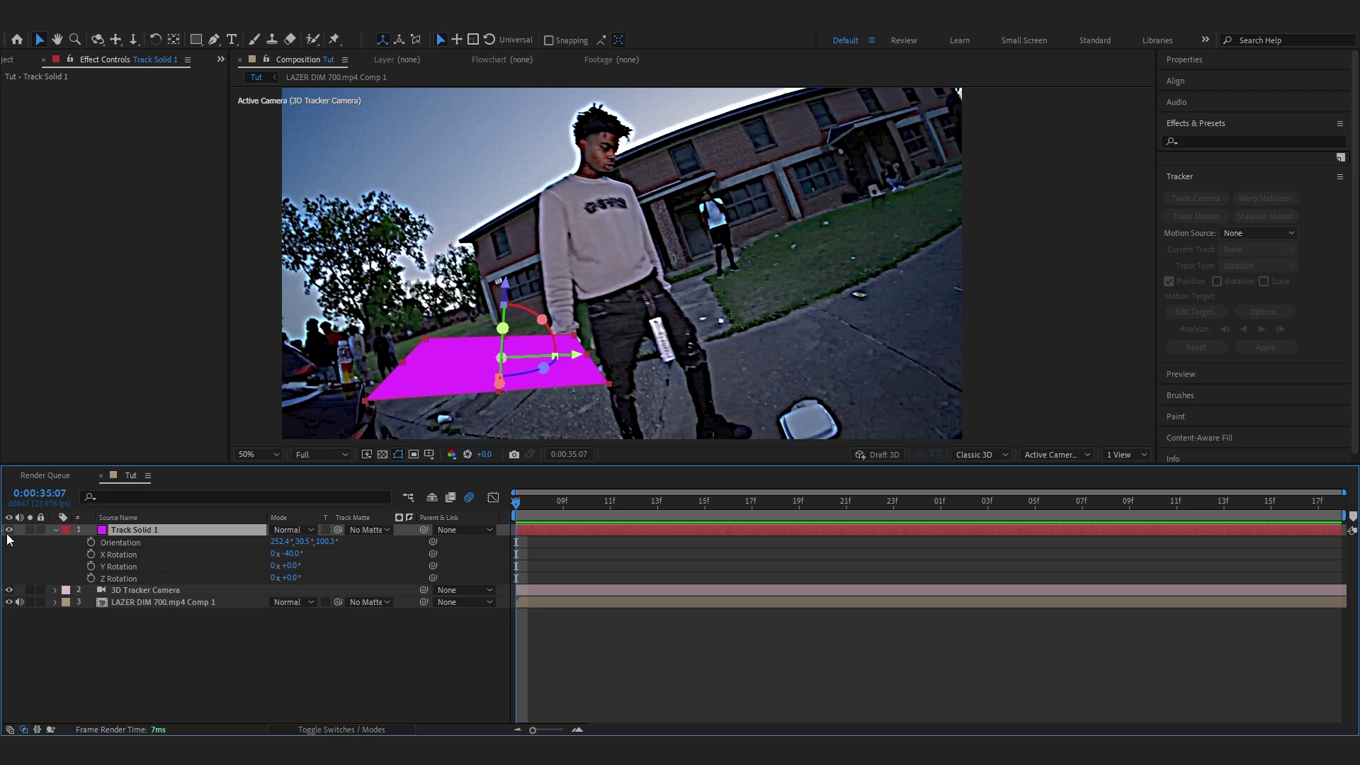
Hide the Track Solid 1 layer and collapse its rotation properties
click(8, 530)
click(11, 530)
click(9, 530)
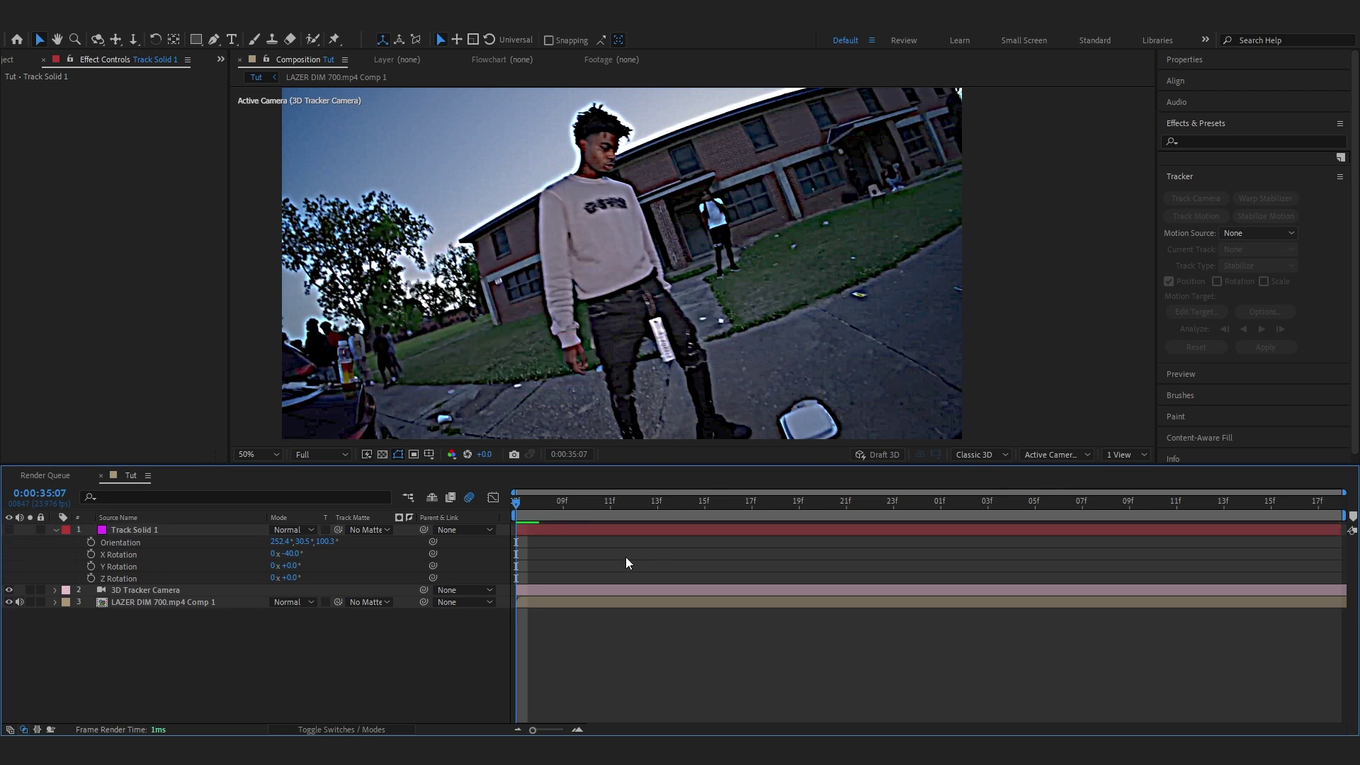
key(ctrl+grave)
Create a full-frame black solid as the uppermost layer of the Tut composition
right_click(240, 633)
mouse_move(290, 467)
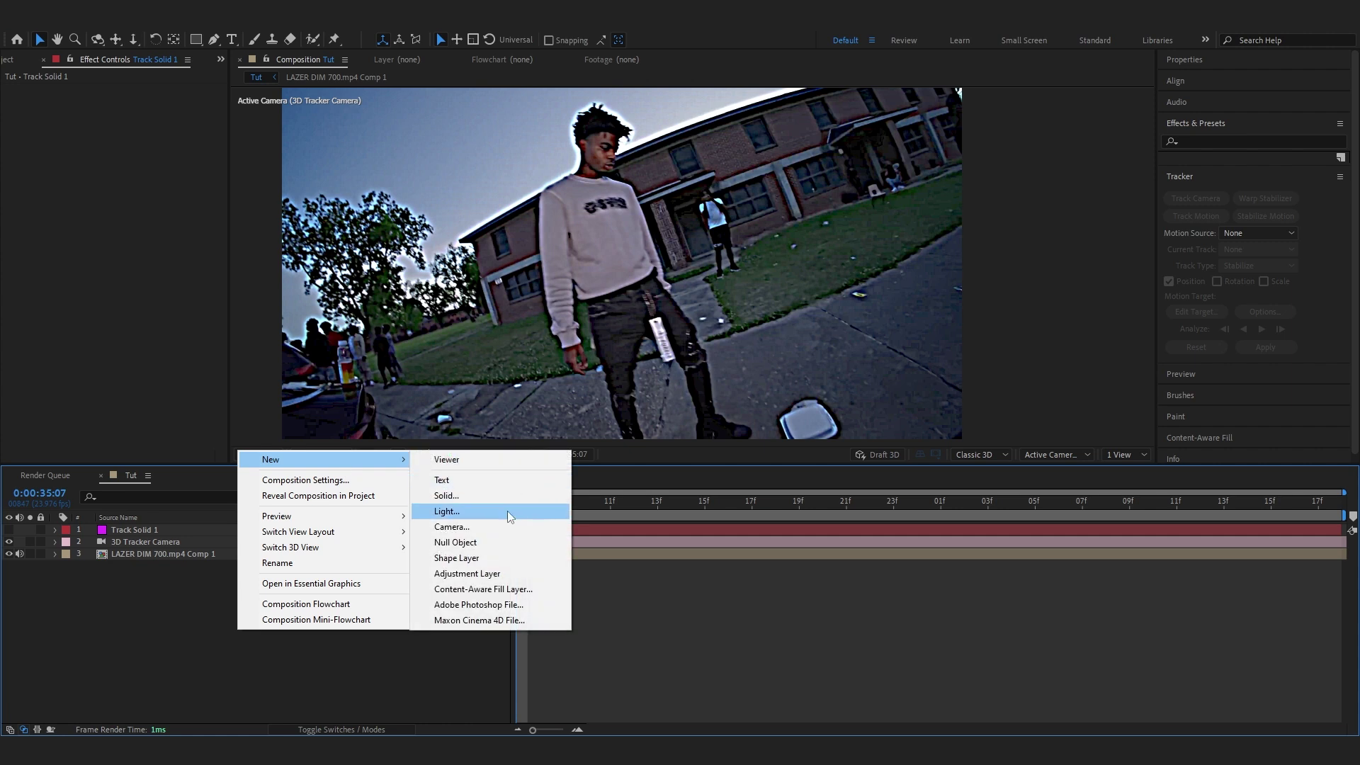
click(447, 496)
key(Return)
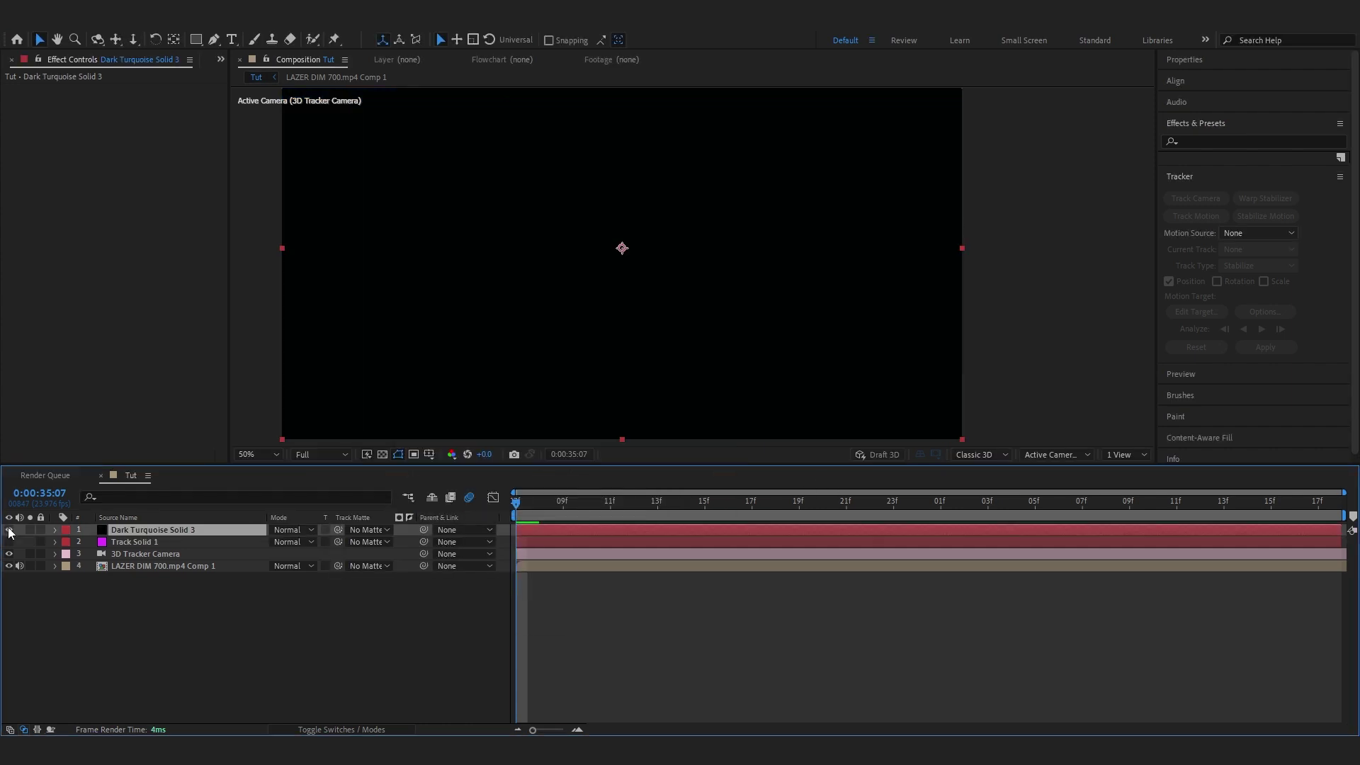
click(9, 530)
key(ctrl+y)
click(678, 499)
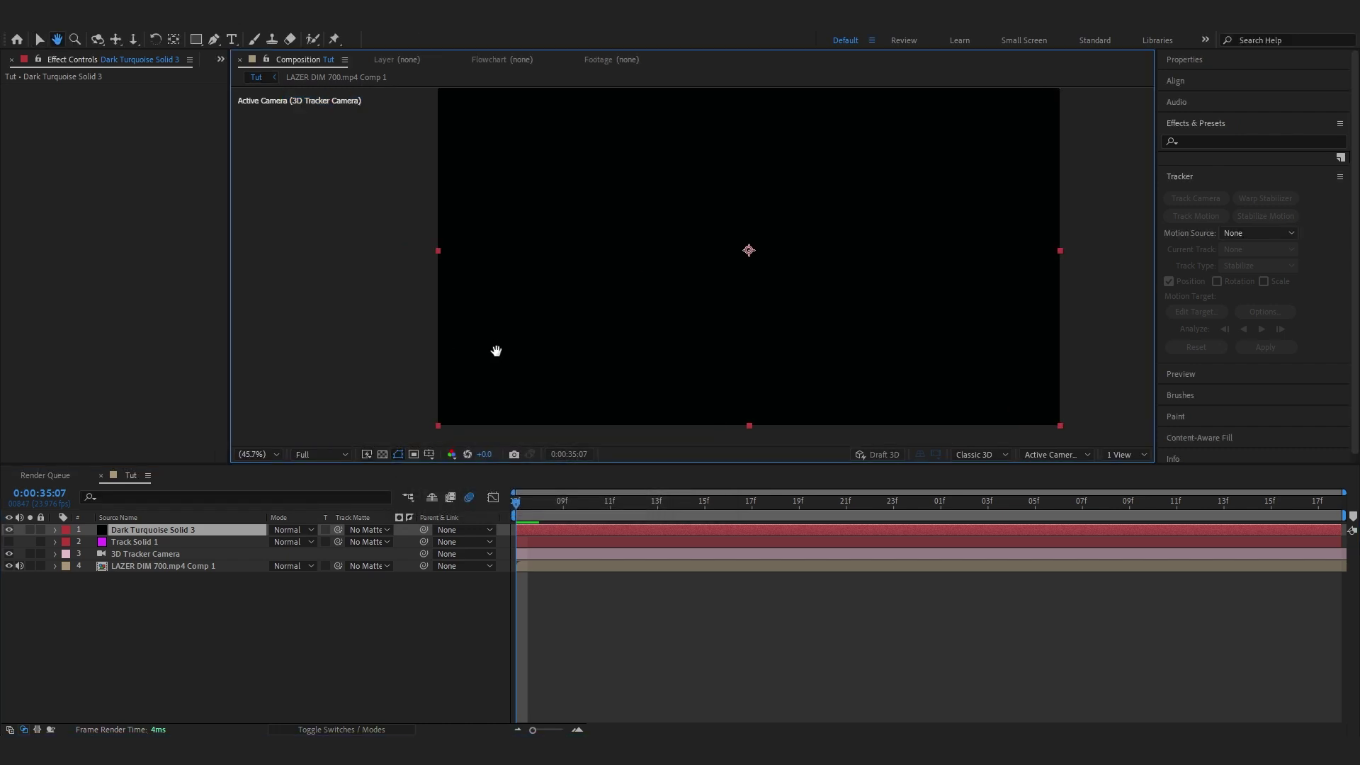
Fit the composition in the viewer and apply the Element effect to the new black solid
drag(495, 352, 418, 361)
key(v)
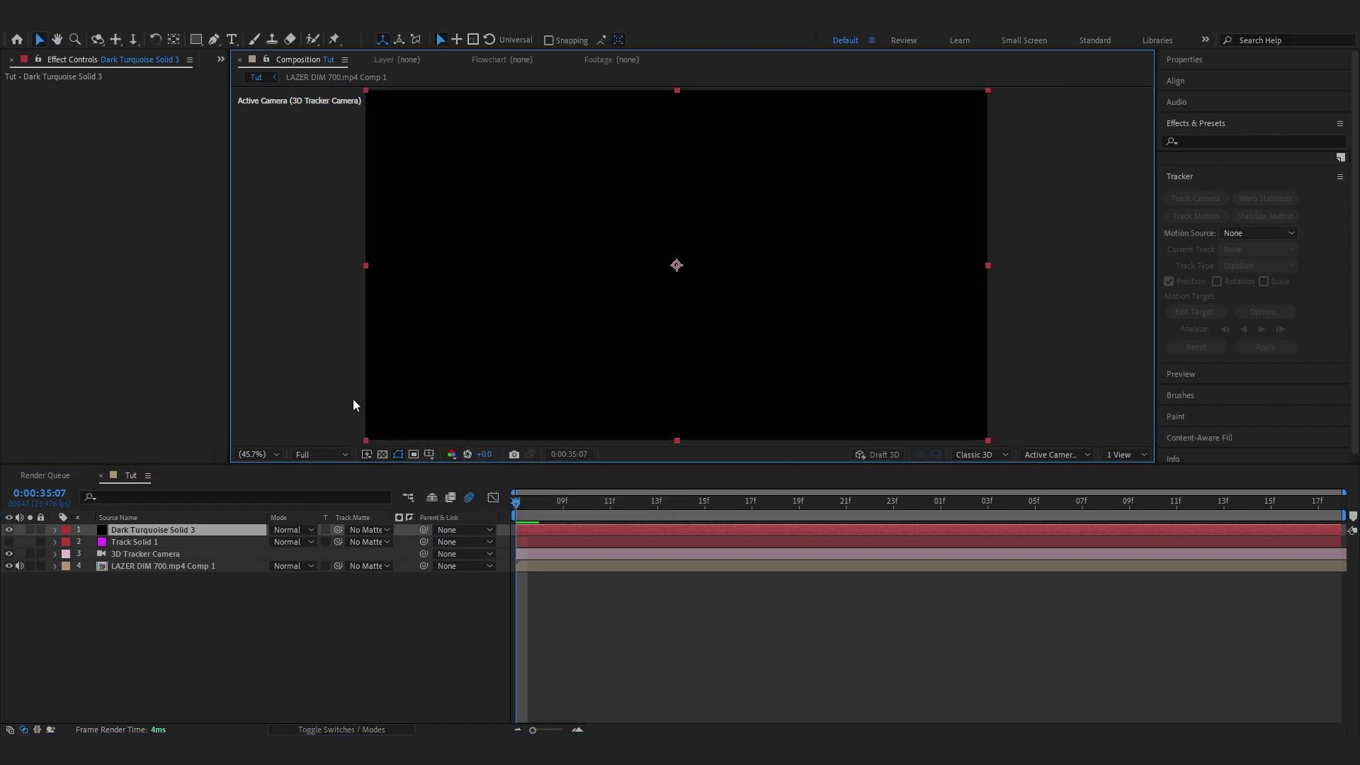
click(266, 456)
click(278, 482)
key(ctrl+space)
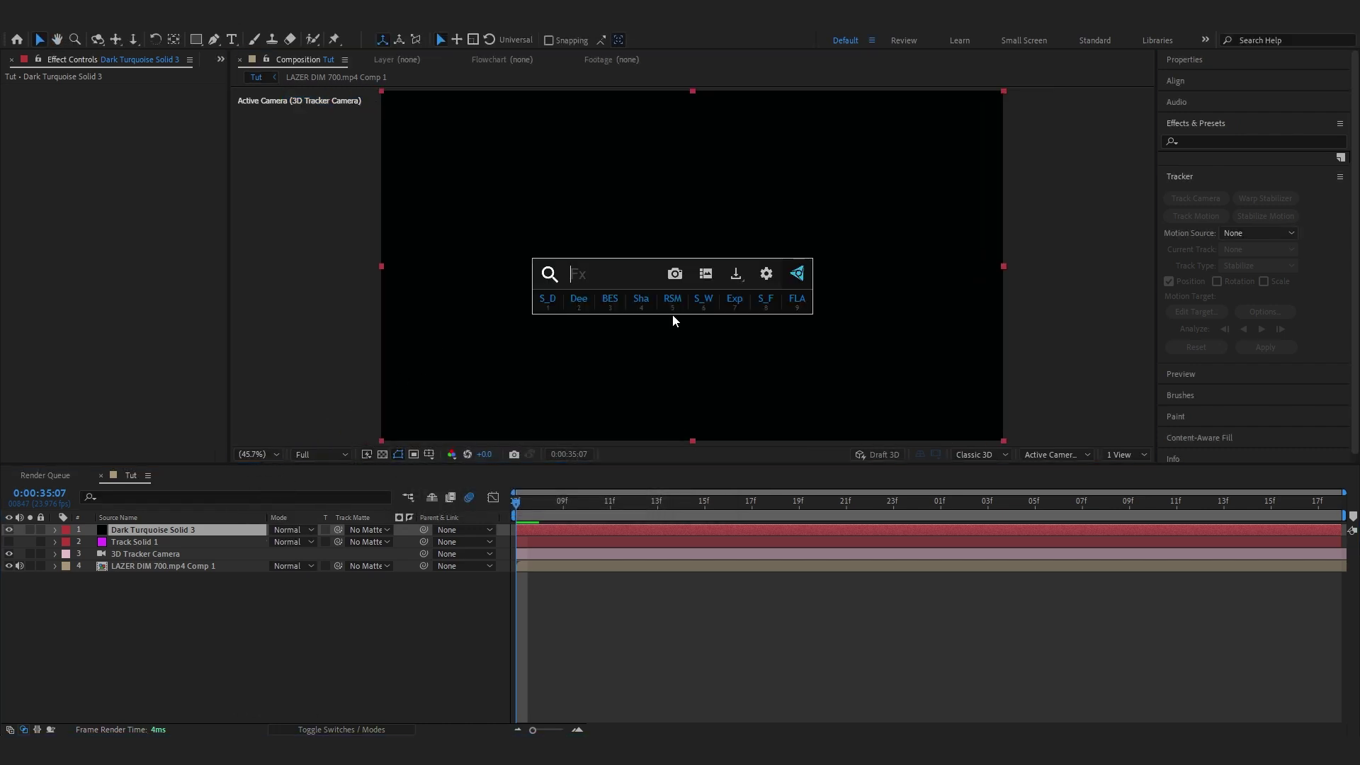
text(element)
key(Return)
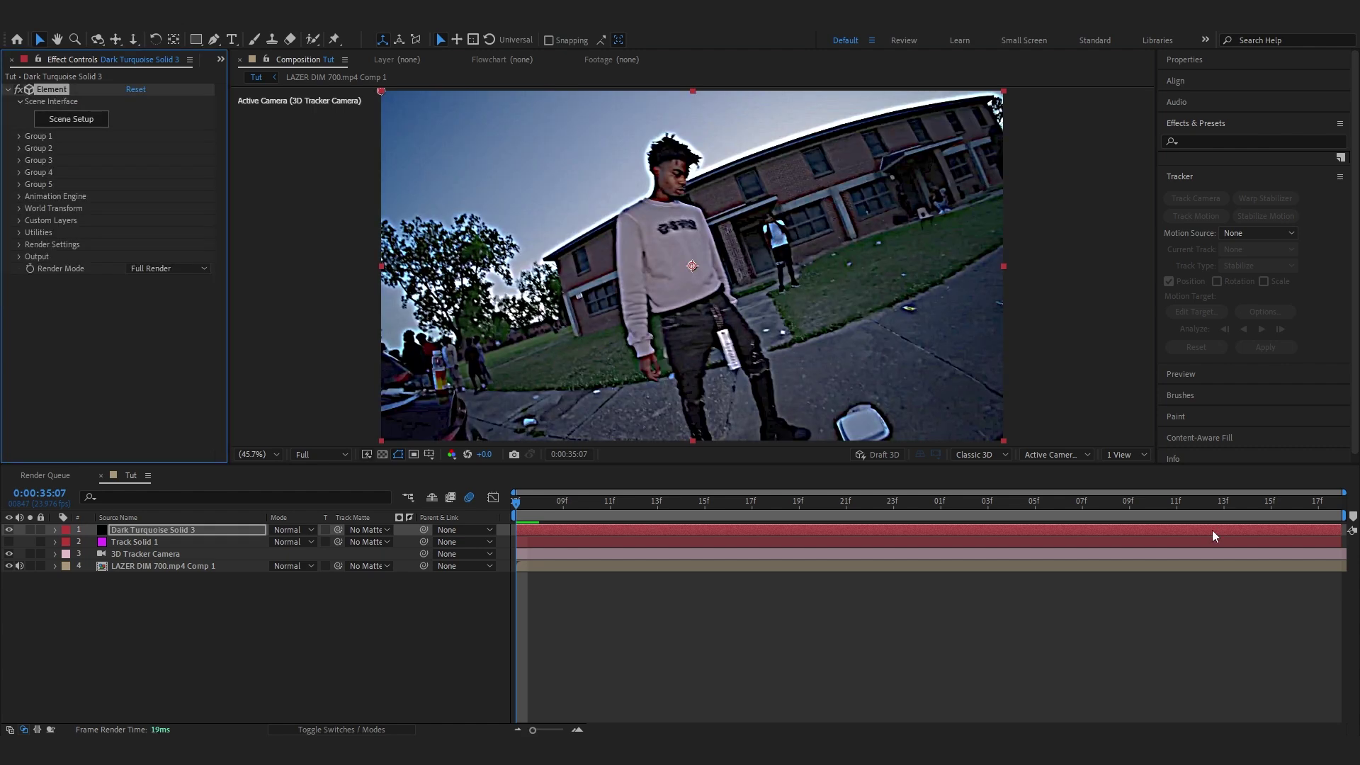
Disable Unsharp Mask and Lumetri Color on the clip inside LAZER DIM 700.mp4 Comp 1, and return to the Tut composition
double_click(133, 564)
click(45, 189)
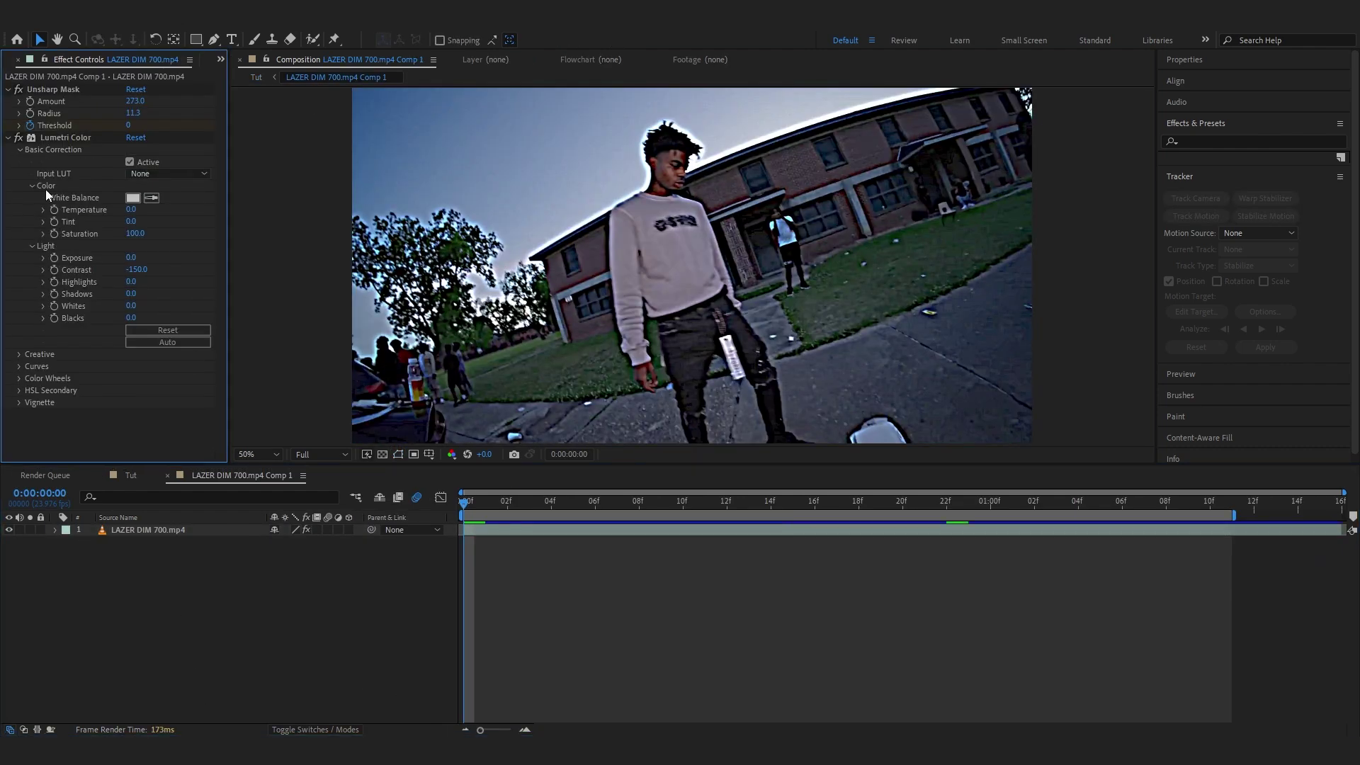
key(ctrl+a)
click(18, 138)
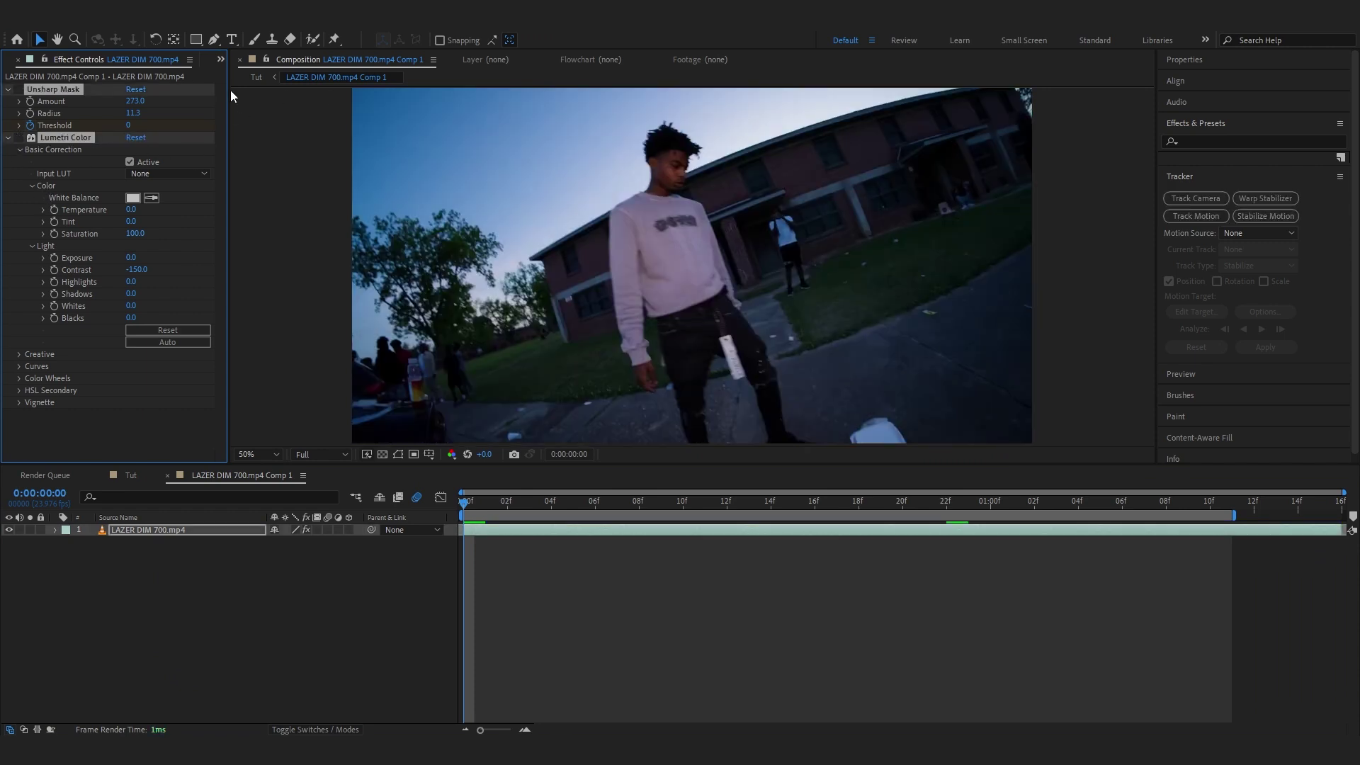
click(256, 77)
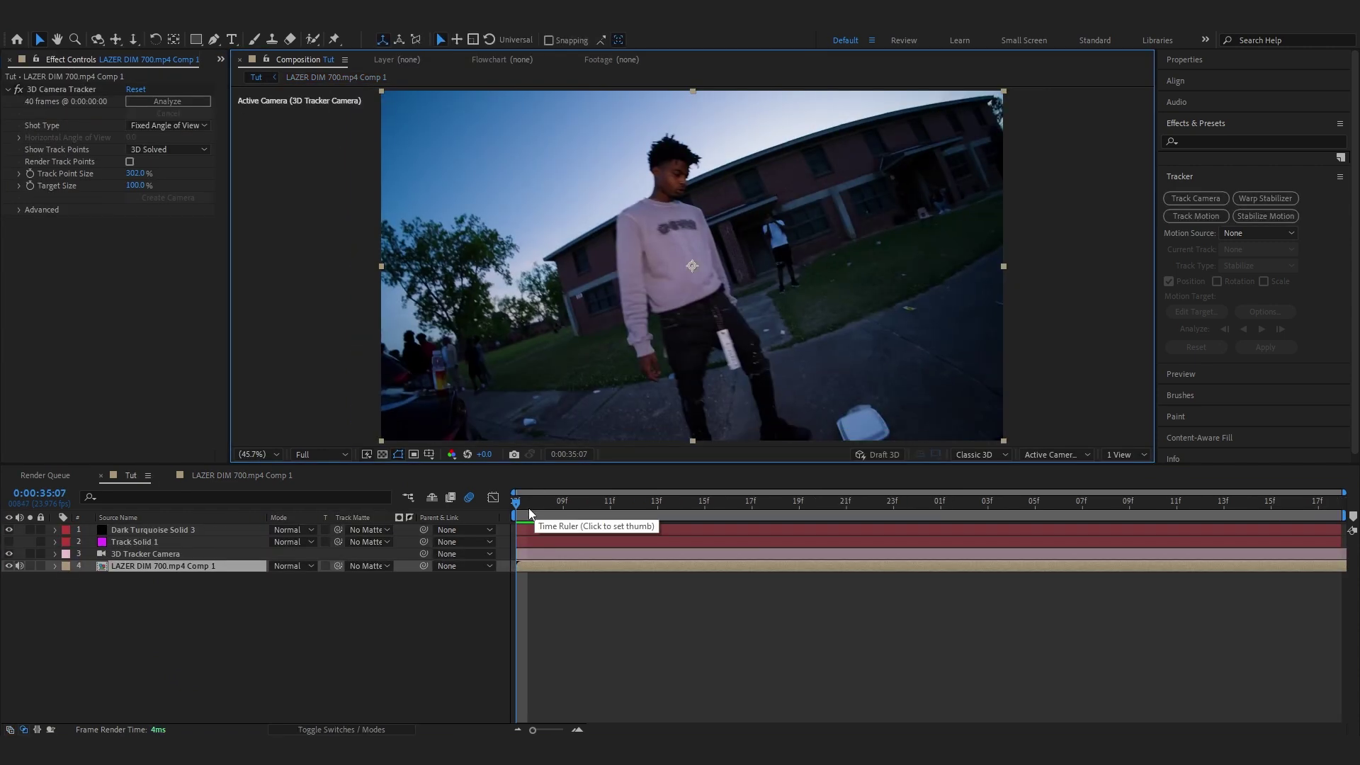
Open Scene Setup for the Element effect on the black solid
click(538, 530)
drag(230, 213, 251, 213)
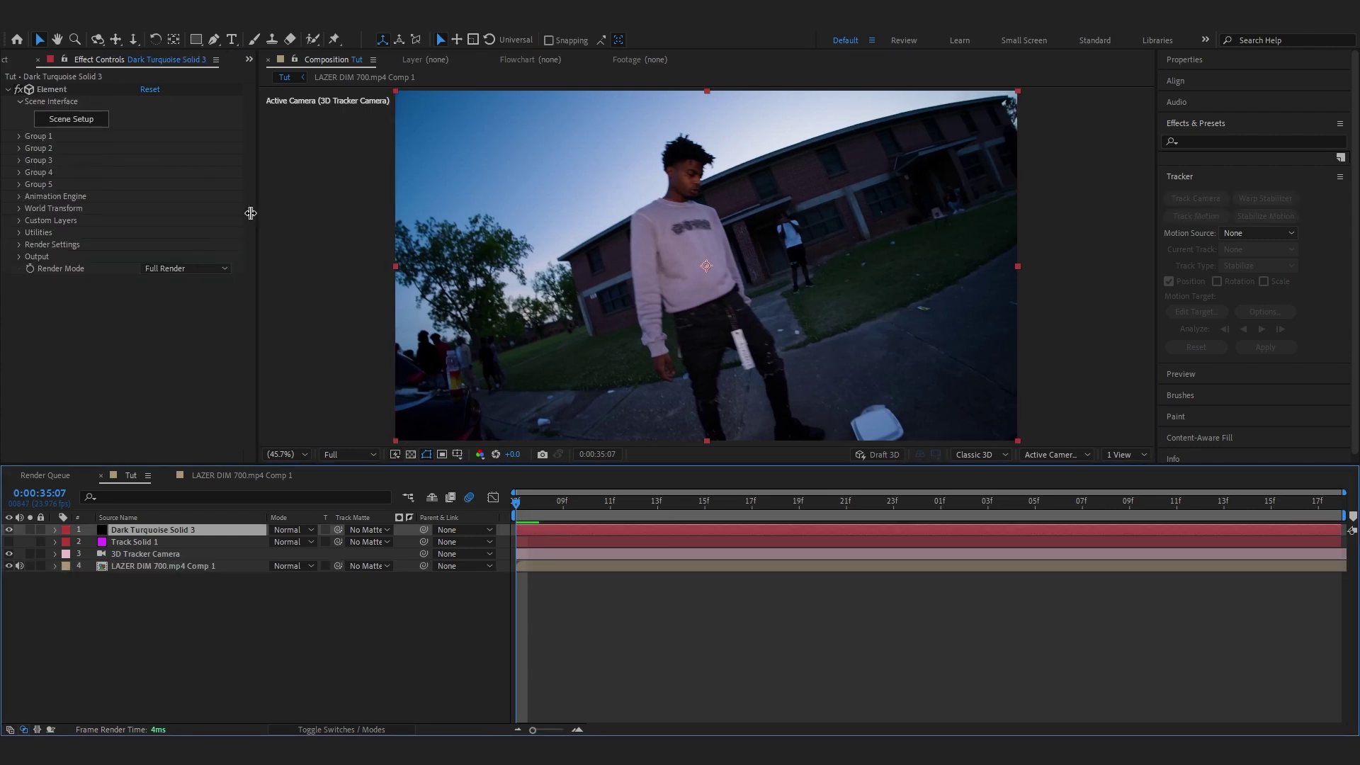
click(62, 106)
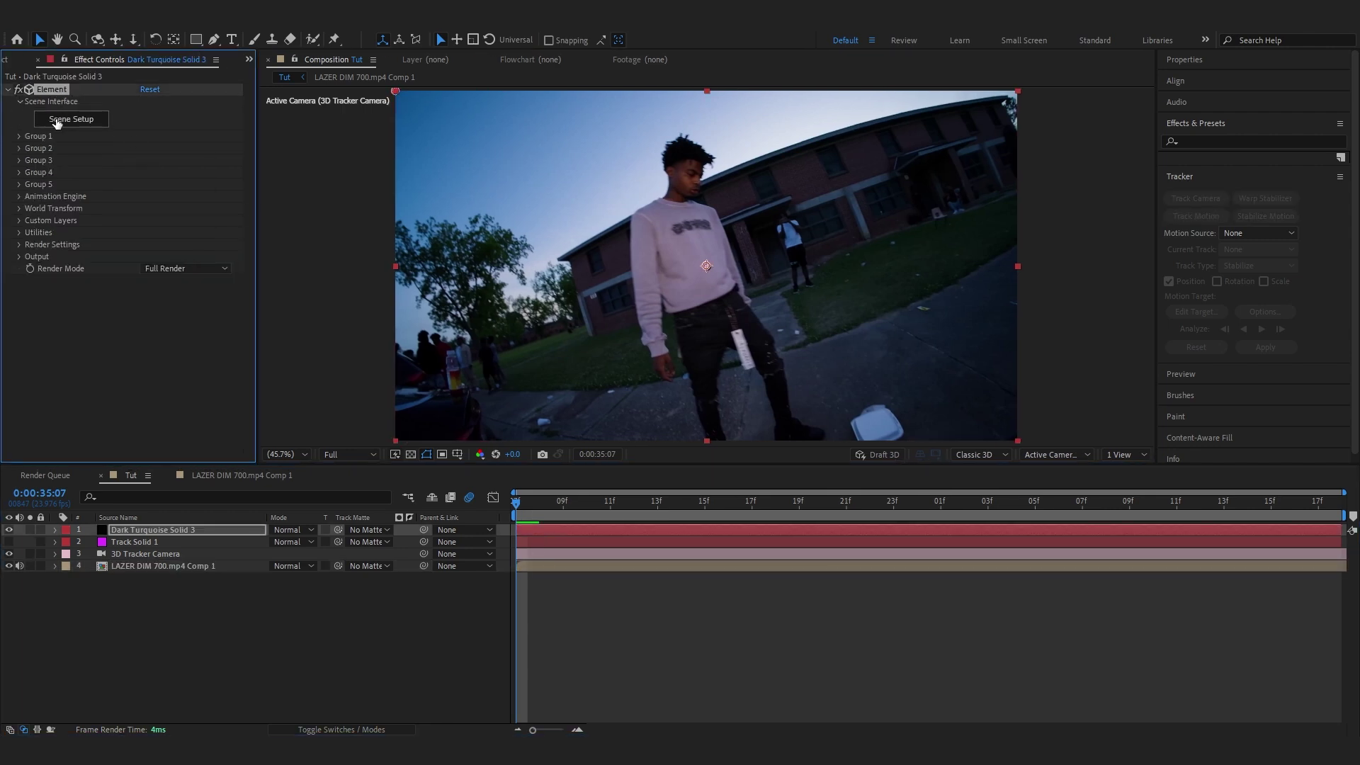
click(57, 121)
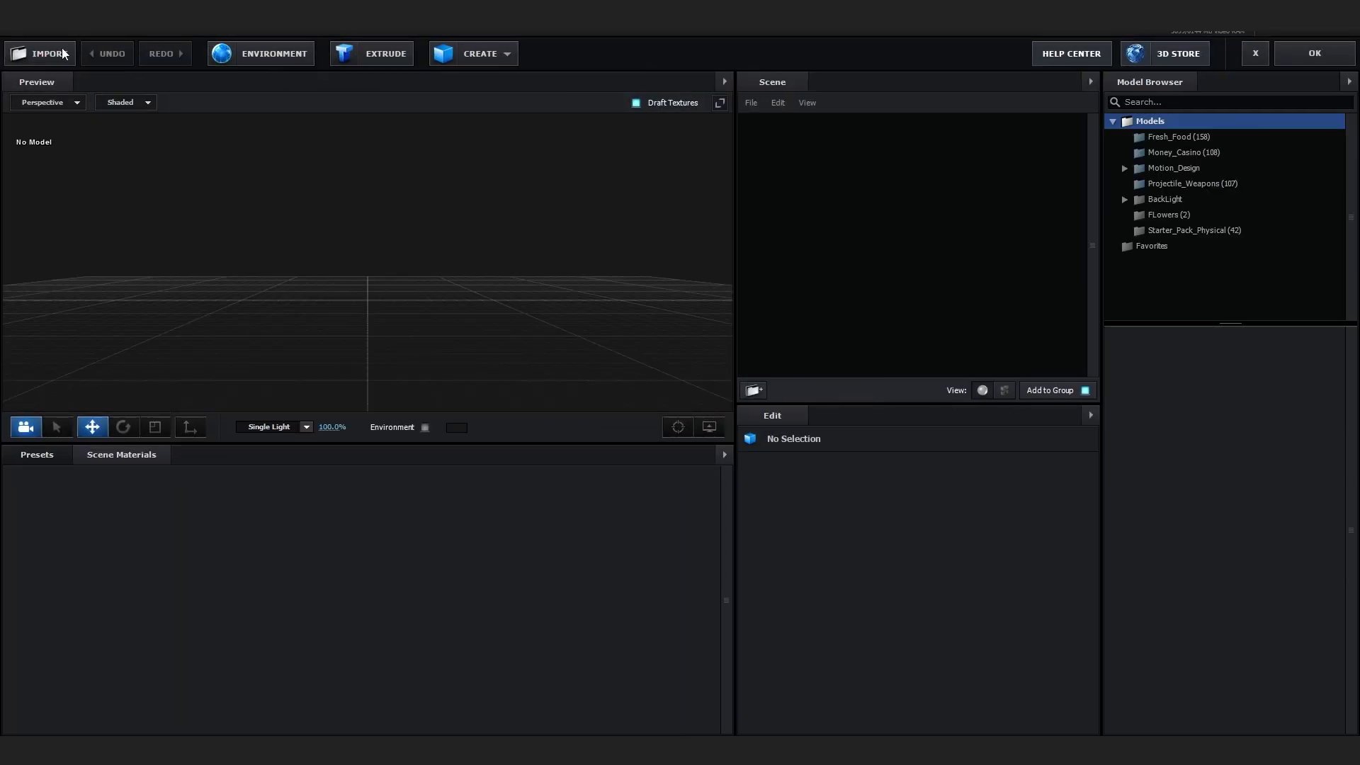
Import the 3D object draco test.obj from the source folder into the Element scene
click(31, 55)
click(606, 283)
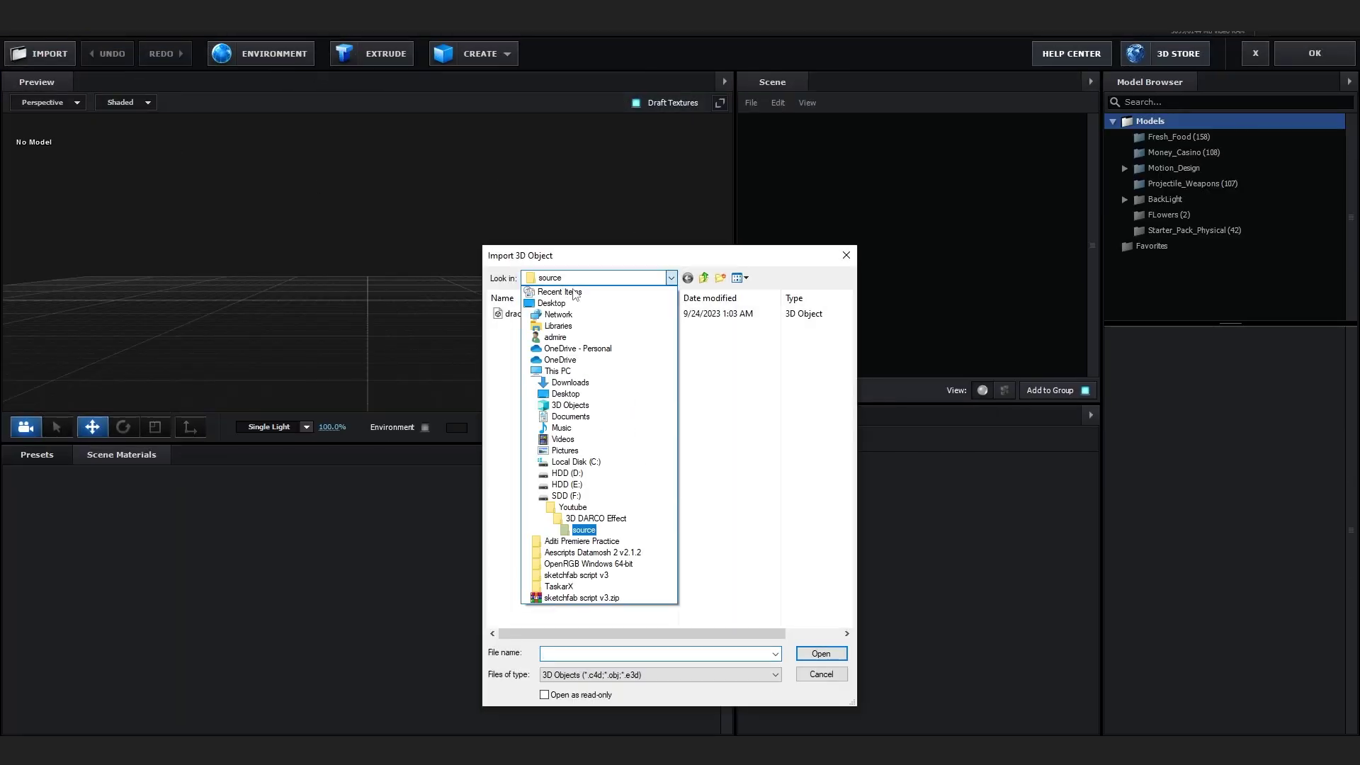
click(589, 530)
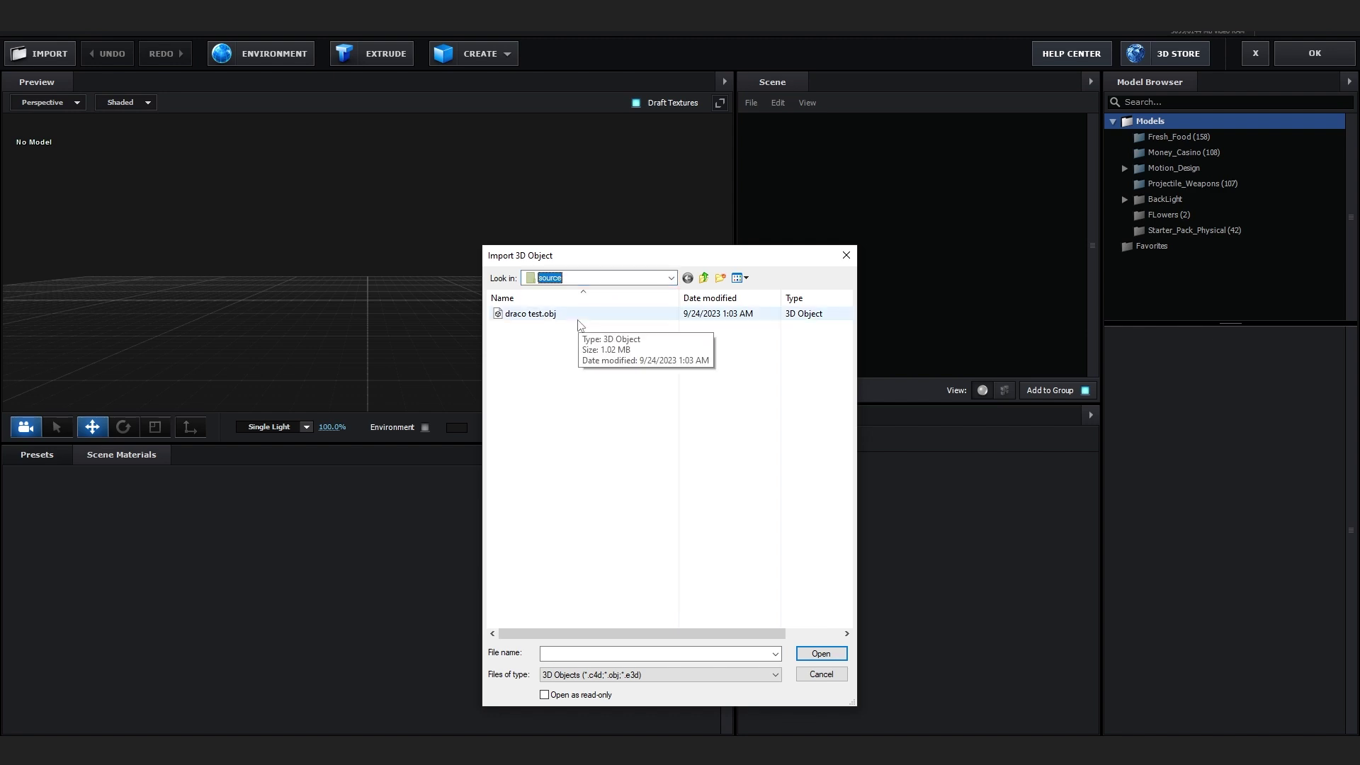
click(576, 325)
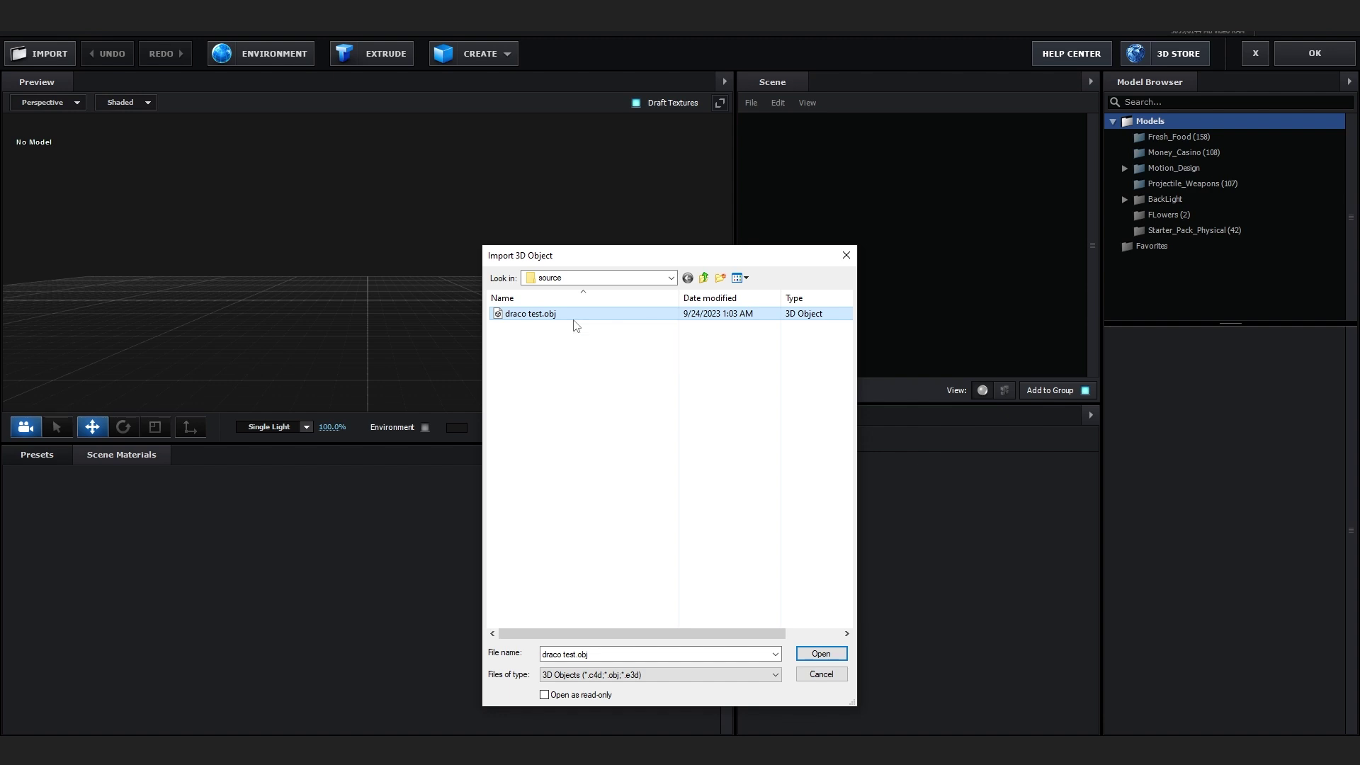
click(629, 333)
click(537, 317)
click(818, 654)
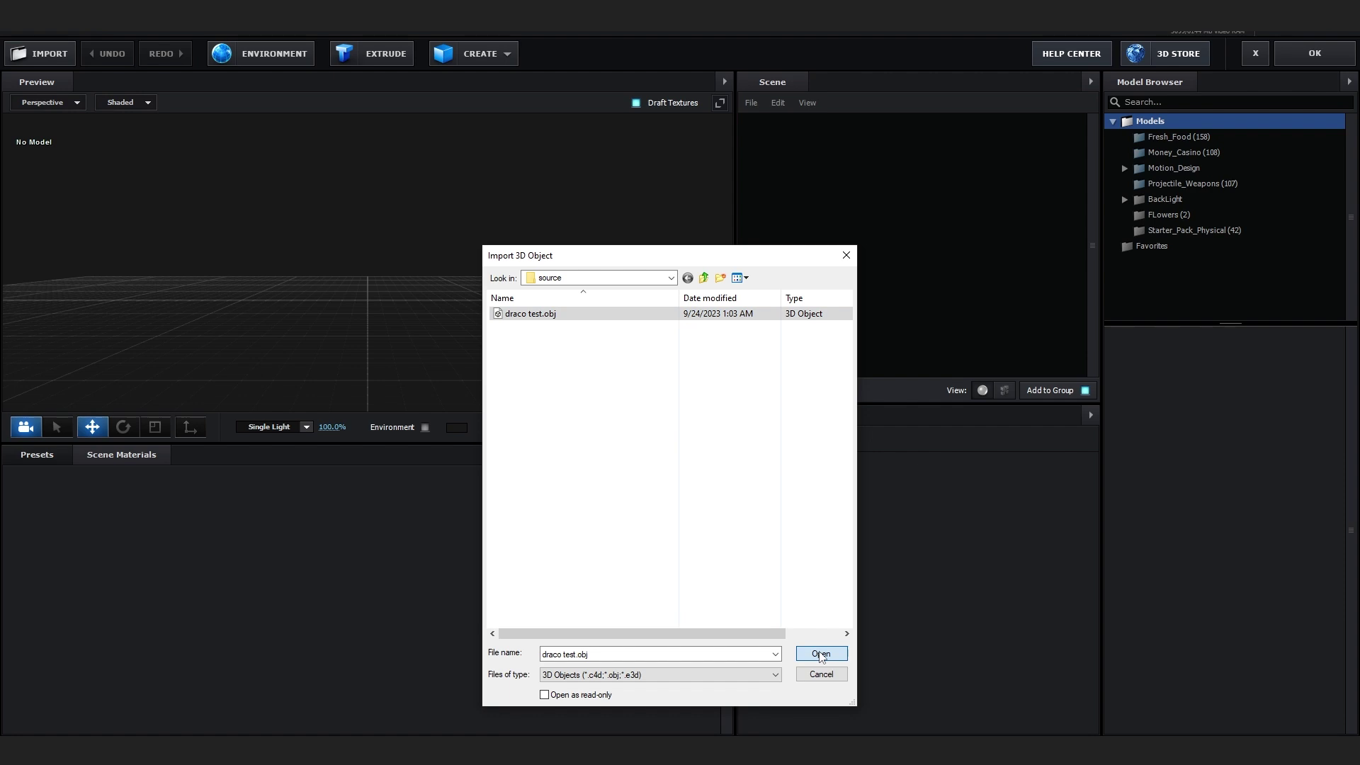
click(787, 514)
Turn on Normalize Size for the draco test model and check it in the preview
drag(289, 346, 287, 362)
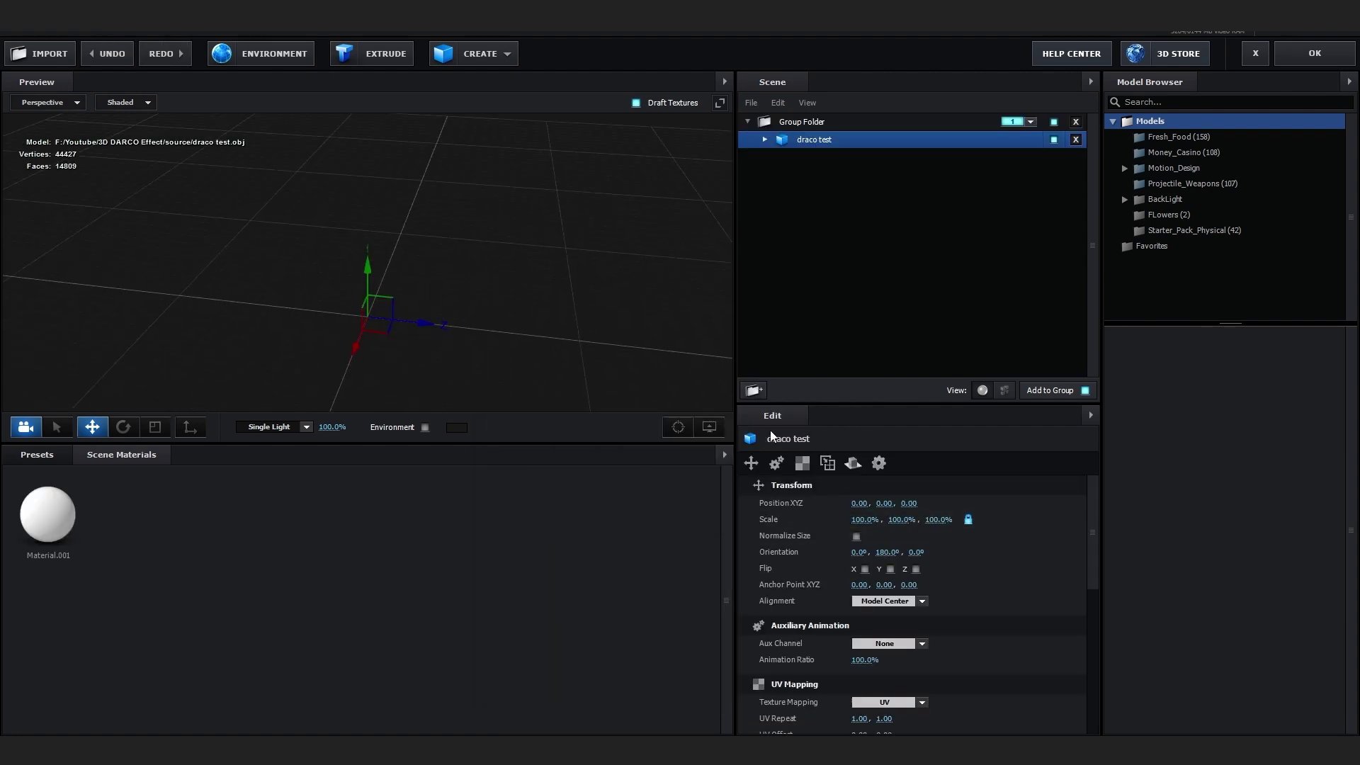
click(856, 536)
drag(609, 319, 633, 423)
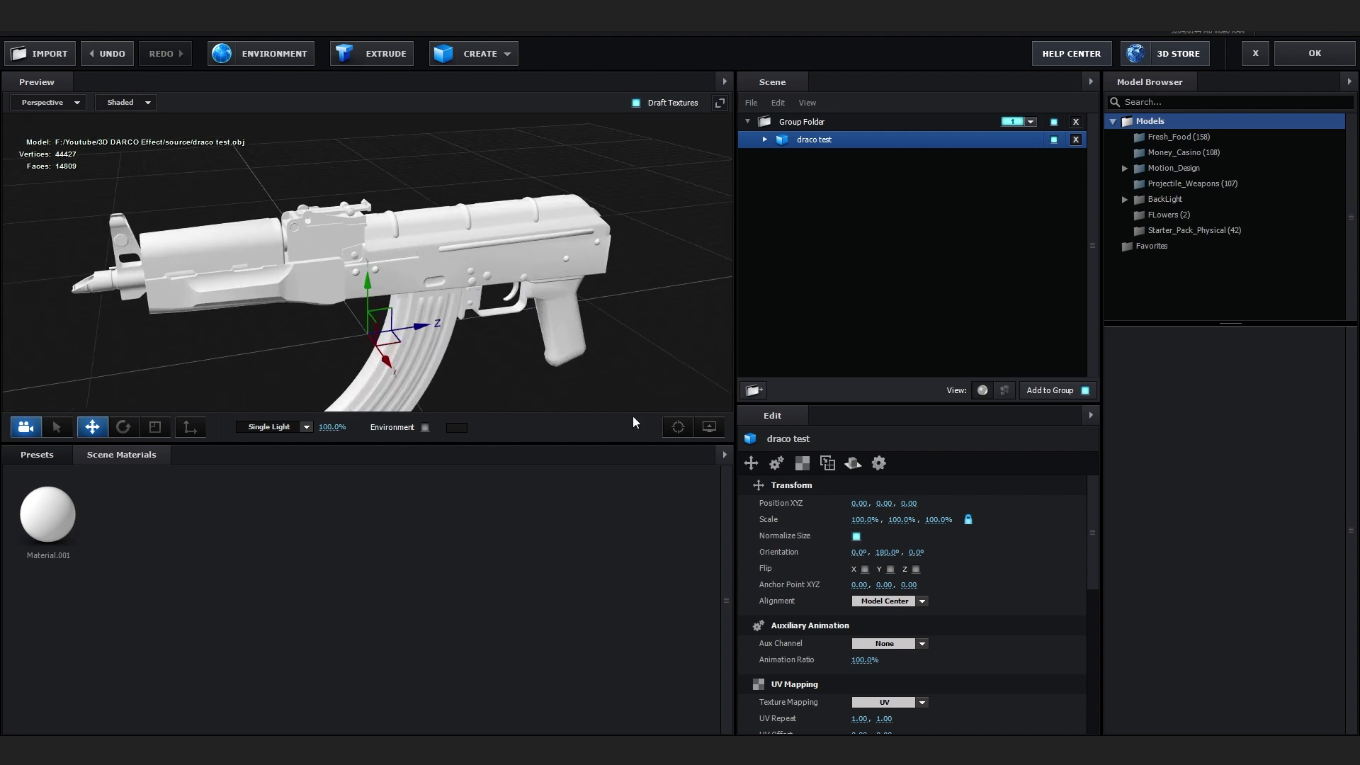
Load draco_diffuse.png from the textures folder into the Diffuse channel of the model's Material.001
click(765, 139)
click(819, 157)
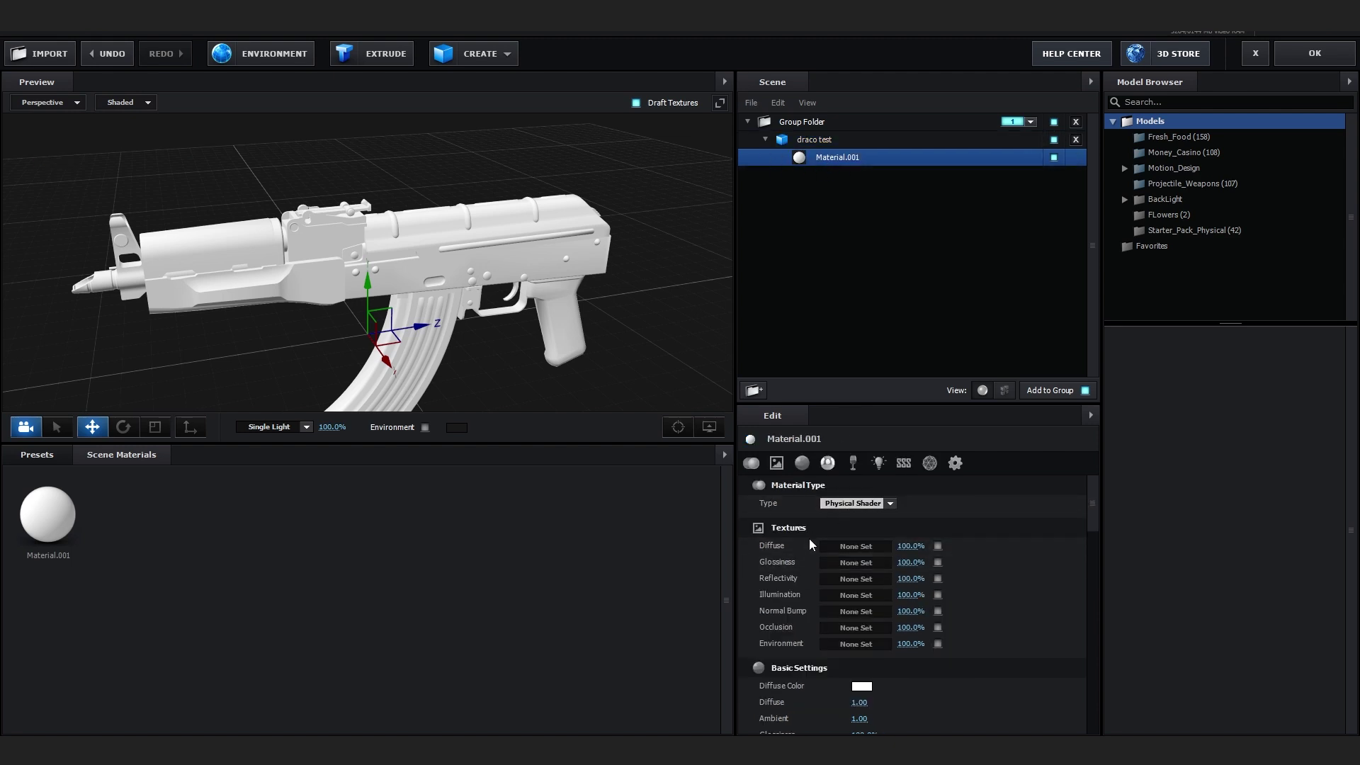
click(844, 546)
drag(843, 418, 569, 295)
mouse_move(722, 669)
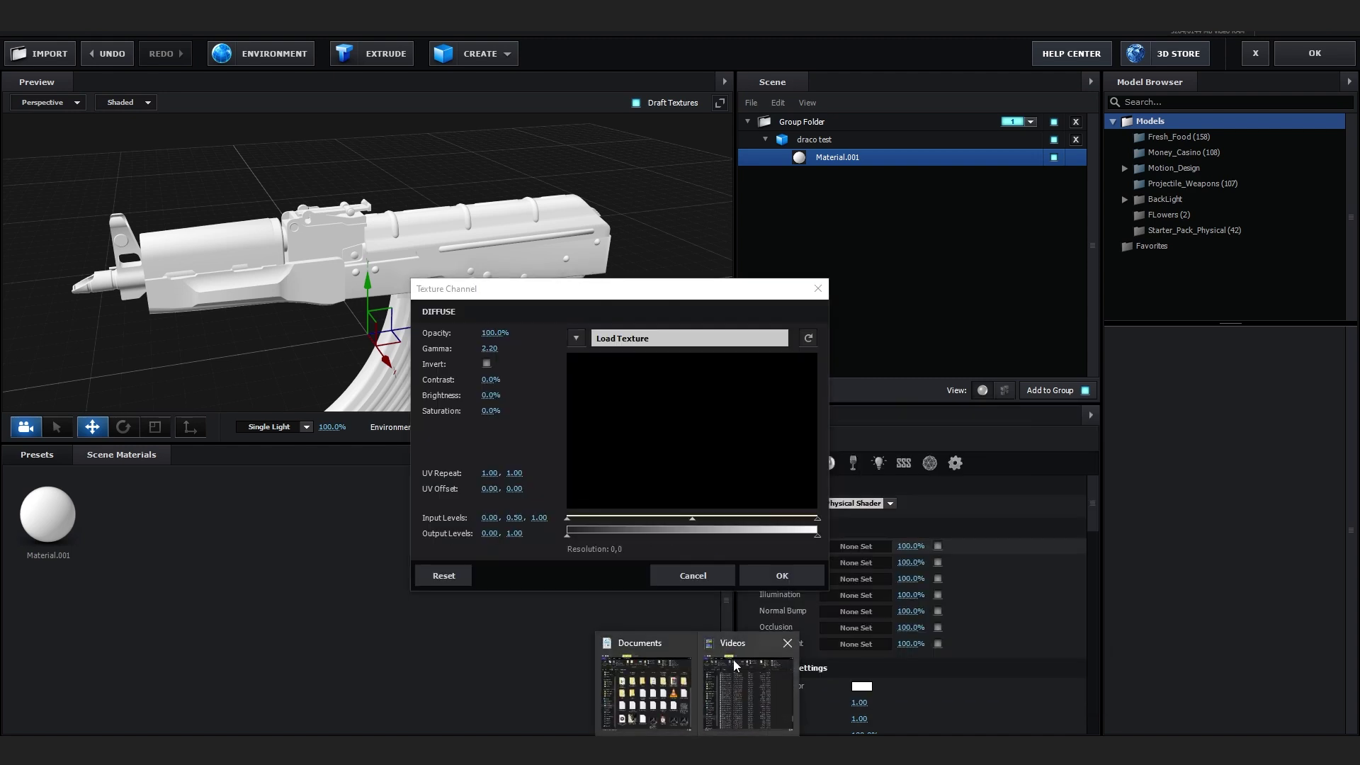
click(744, 687)
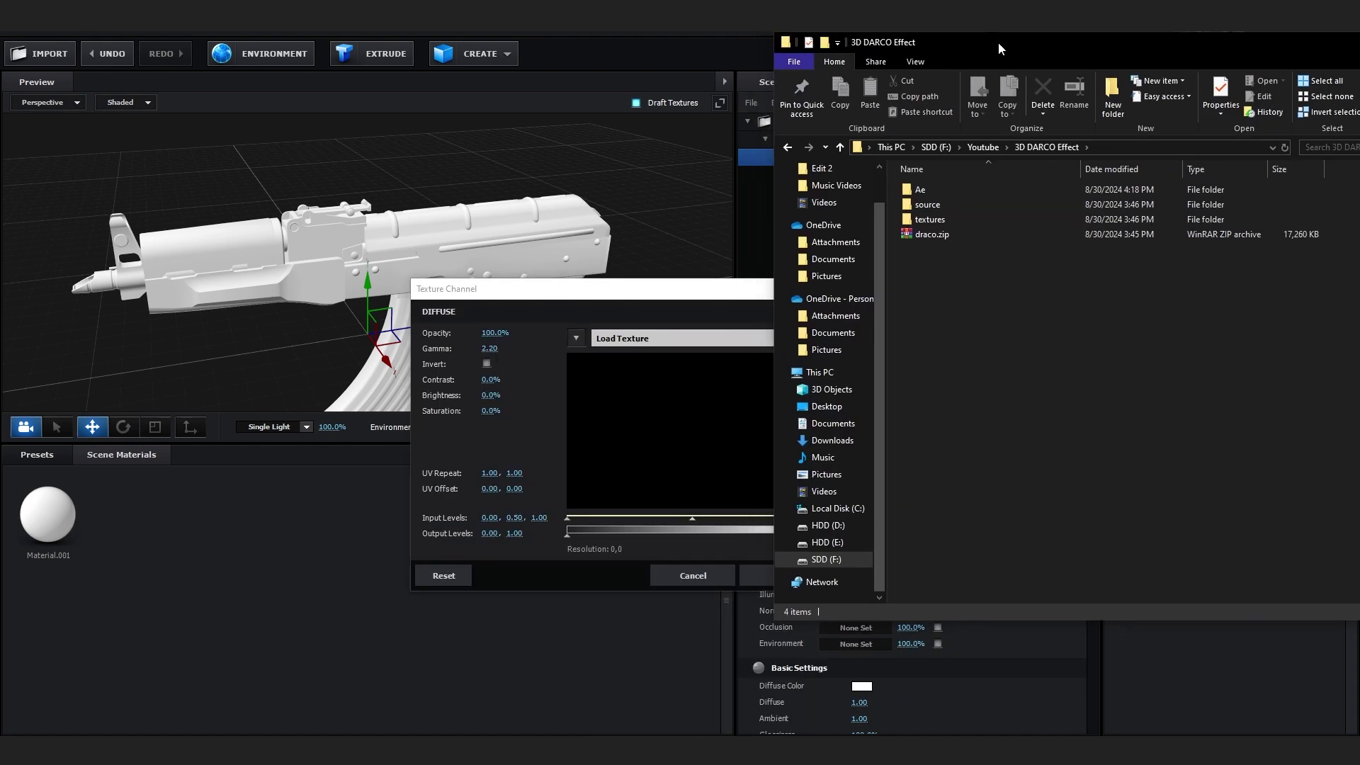
double_click(930, 220)
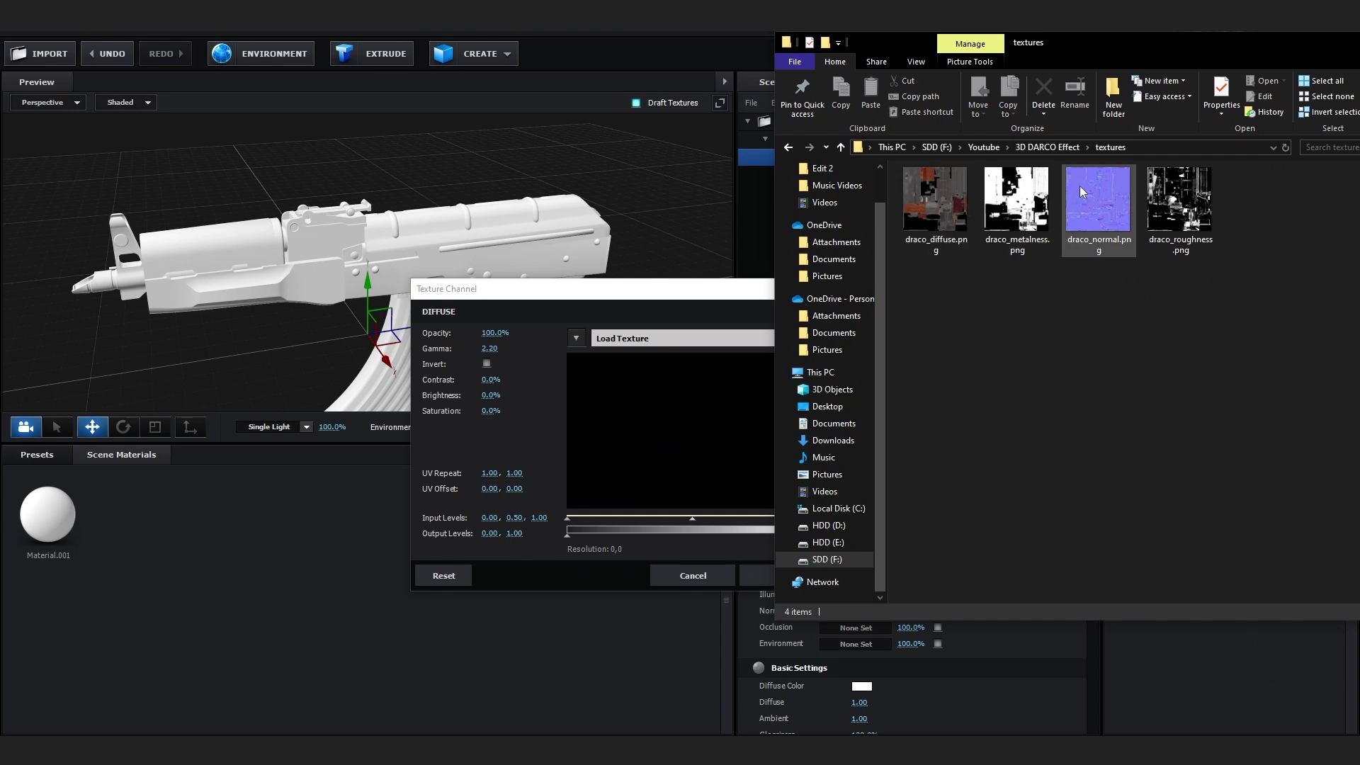
drag(935, 202, 678, 343)
drag(667, 292, 585, 263)
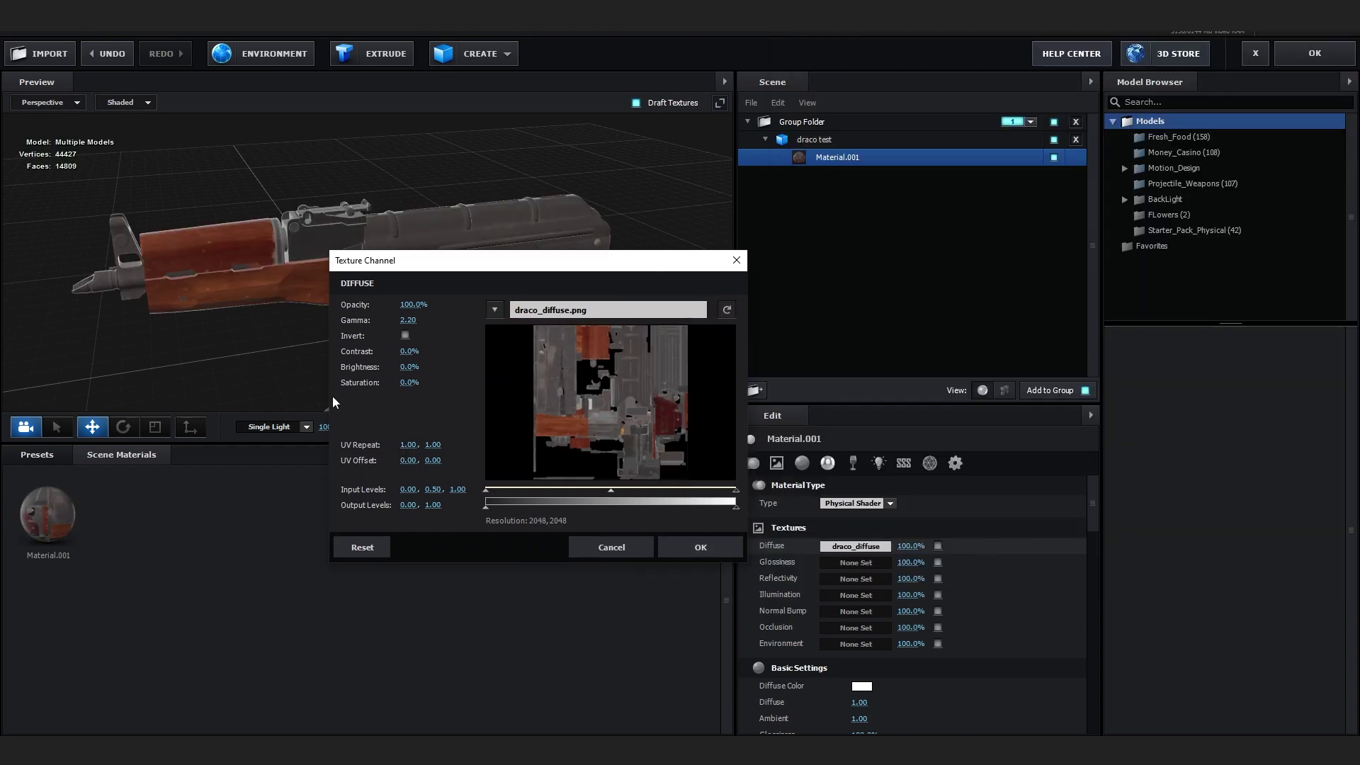
Set the diffuse texture's contrast to 16% and adjust its saturation, accepting the texture settings
drag(479, 262, 783, 227)
drag(715, 316, 708, 348)
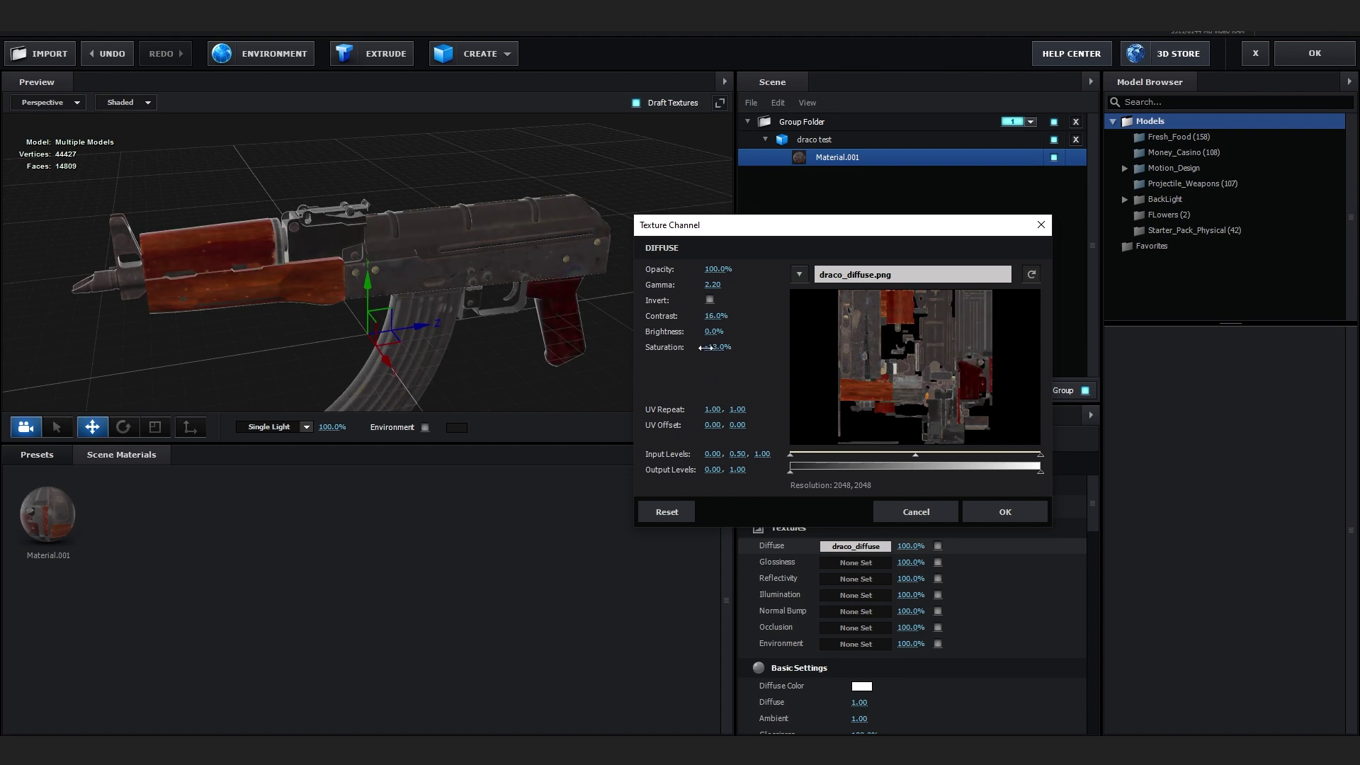
mouse_move(599, 361)
mouse_down()
mouse_move(534, 321)
mouse_move(598, 386)
mouse_up()
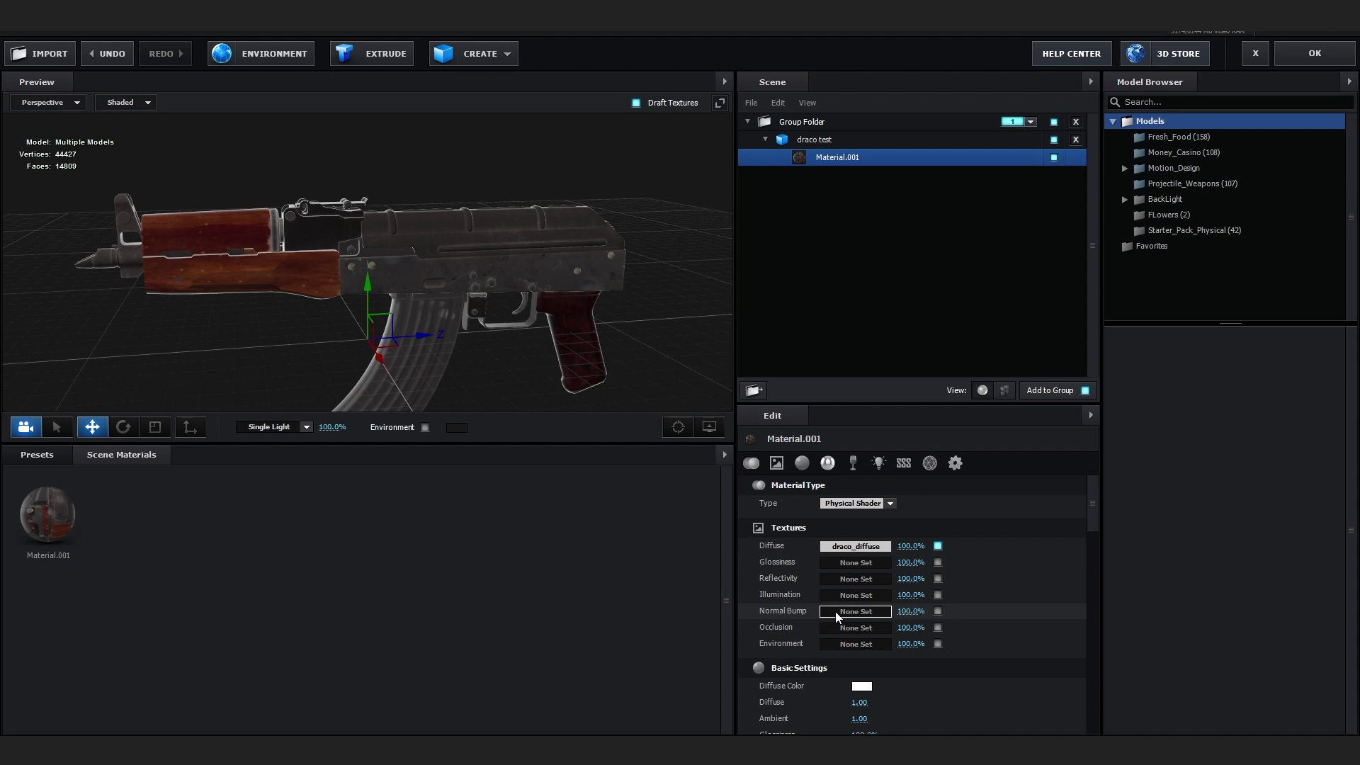
Load draco_normal.png from the textures folder into the Normal Bump channel of Material.001
click(837, 616)
key(alt+Tab)
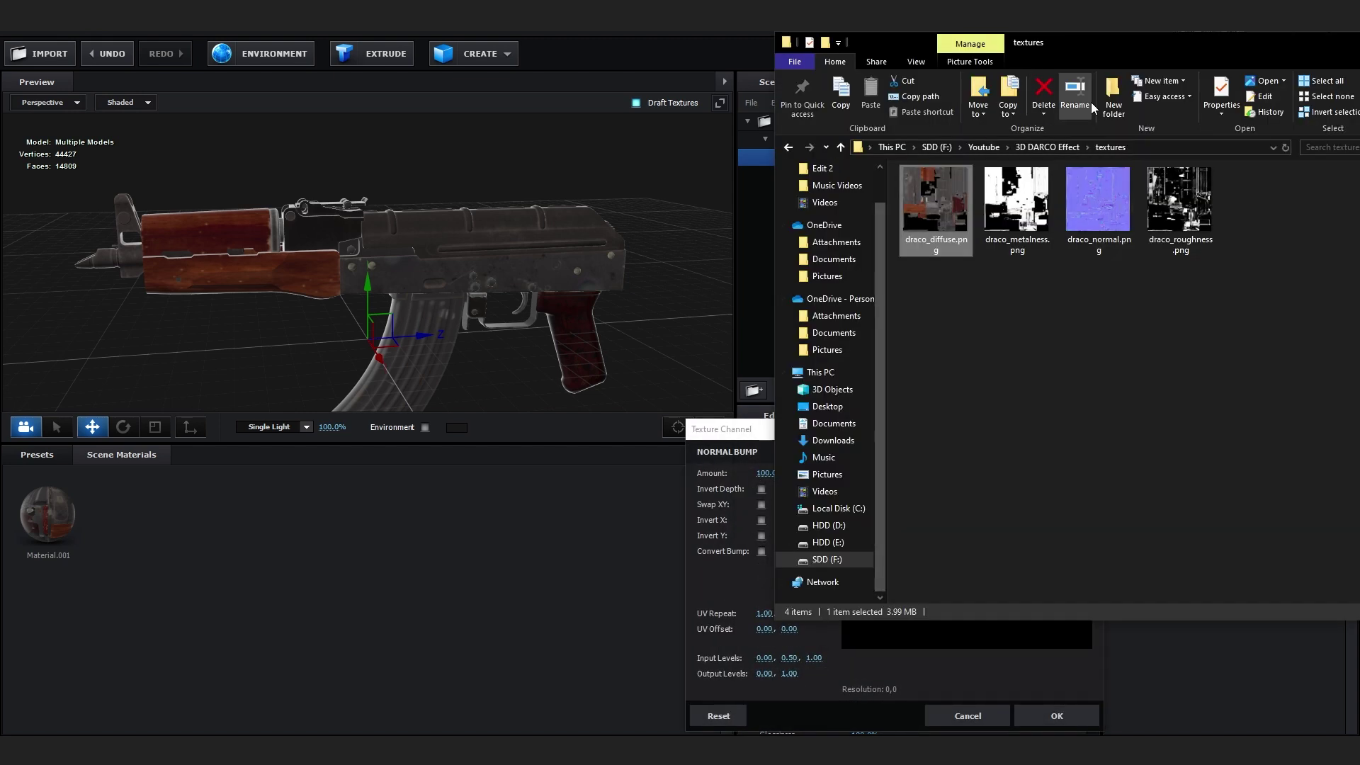
drag(1082, 46, 464, 55)
drag(479, 216, 925, 485)
click(1036, 697)
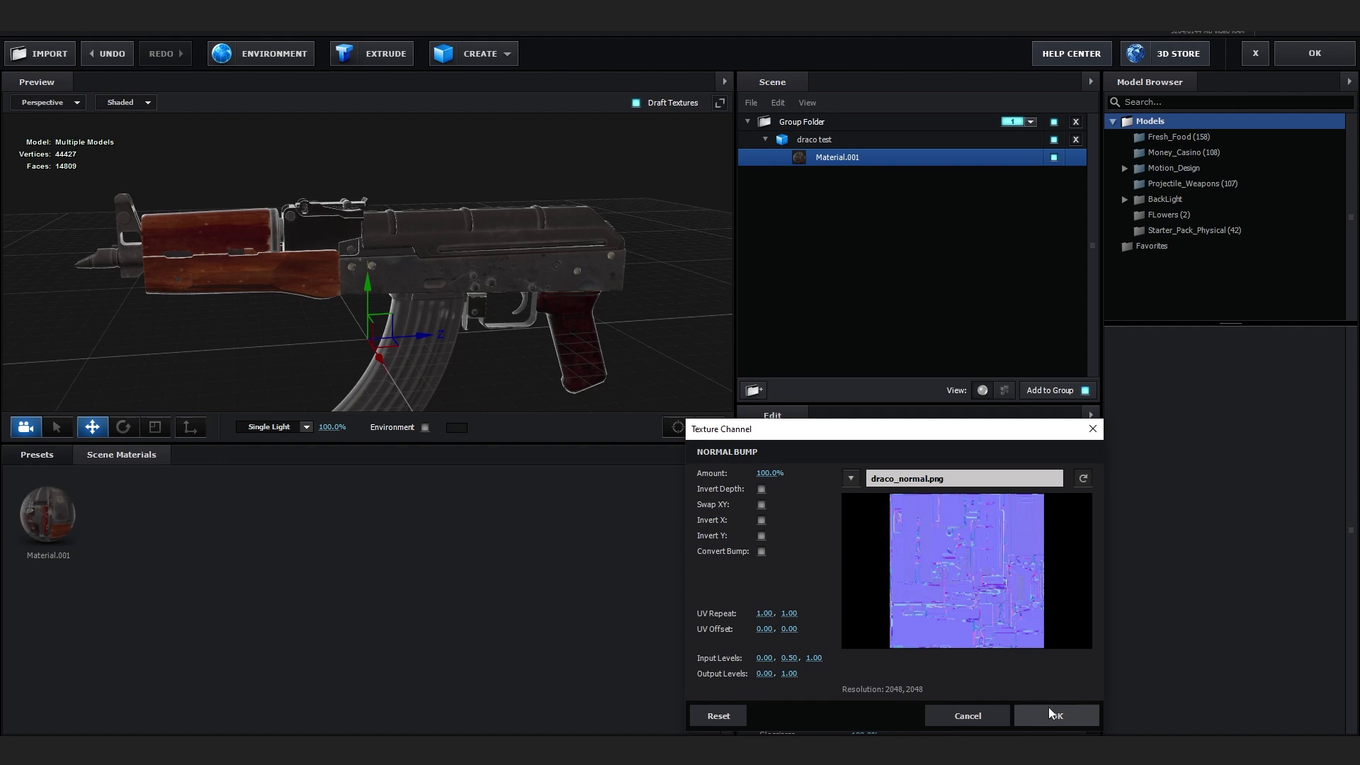
click(1054, 717)
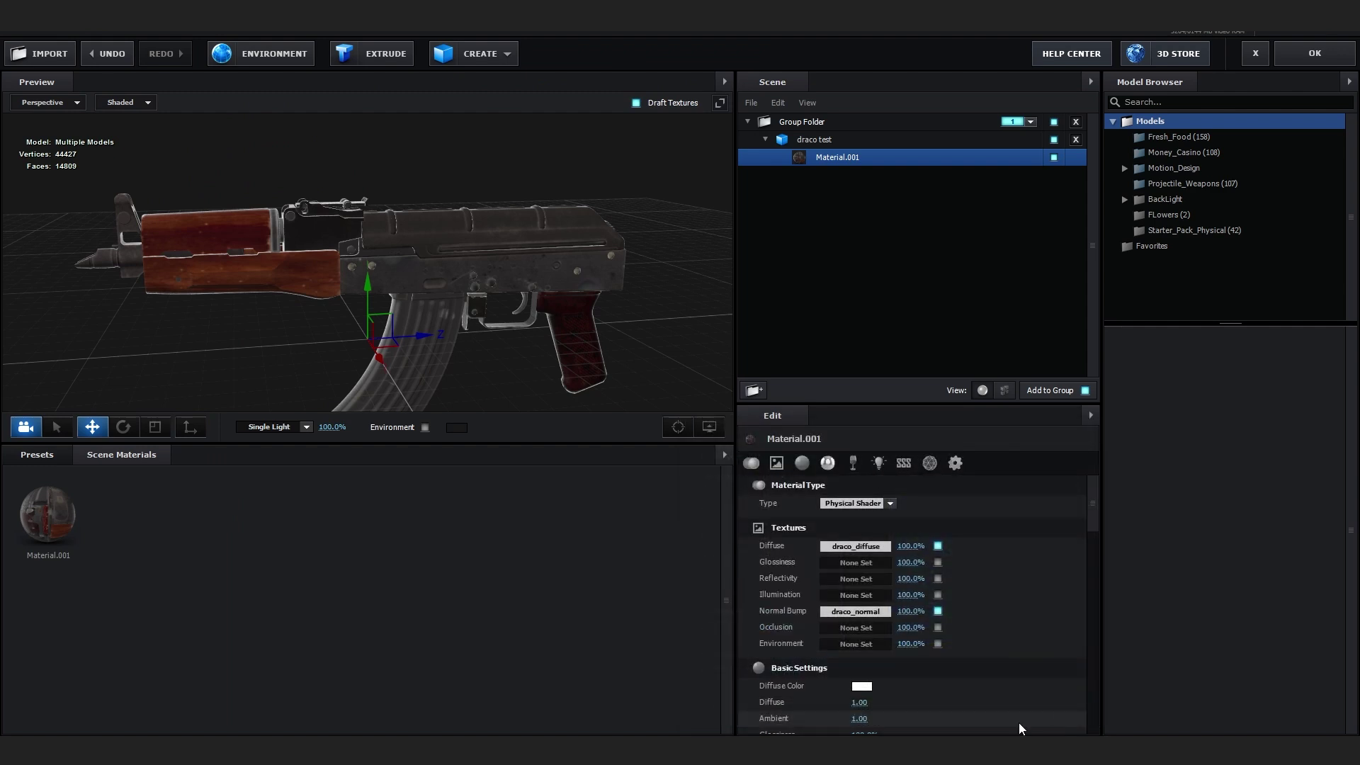
Load draco_metalness.png from the textures folder into the Reflectivity channel of Material.001
click(848, 588)
key(alt+Tab)
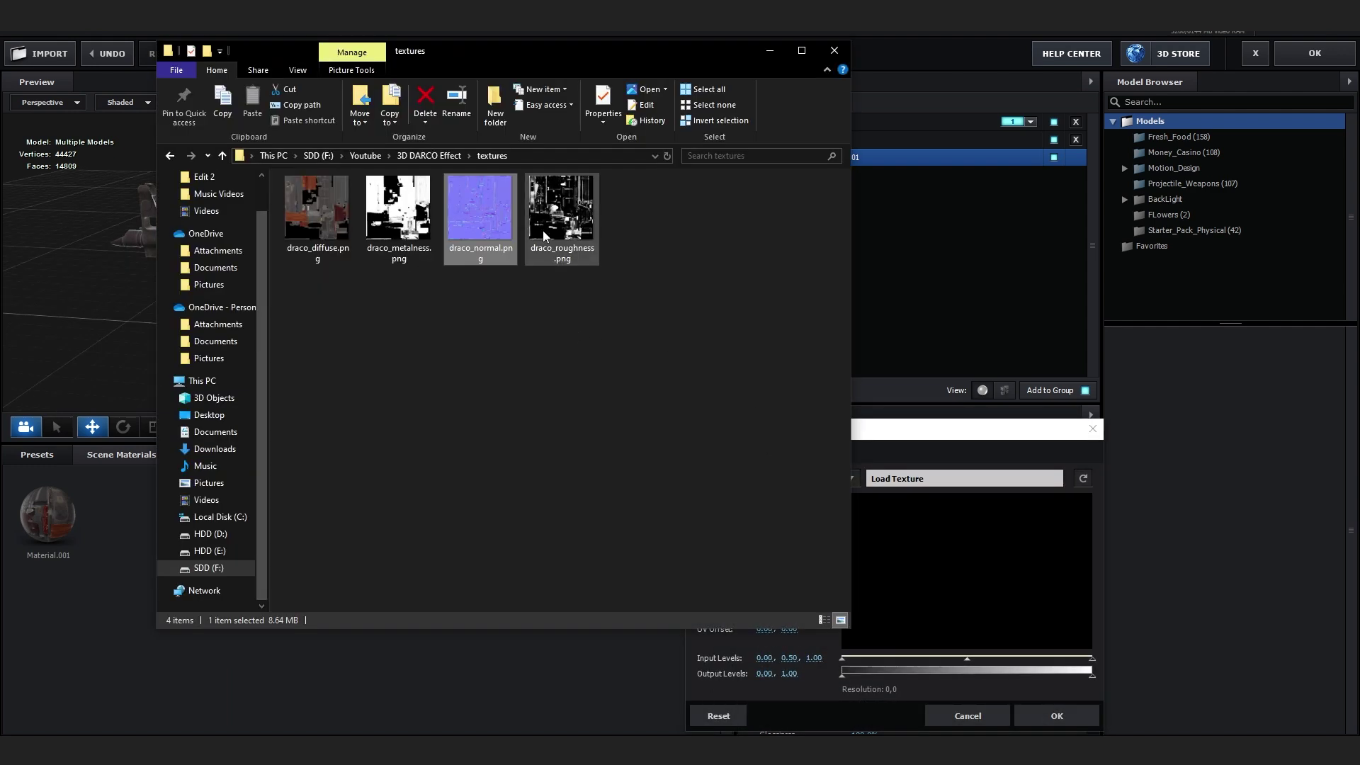
drag(422, 241, 952, 486)
click(1003, 564)
Inspect the textured gun from several angles and accept the scene setup
drag(538, 308, 720, 340)
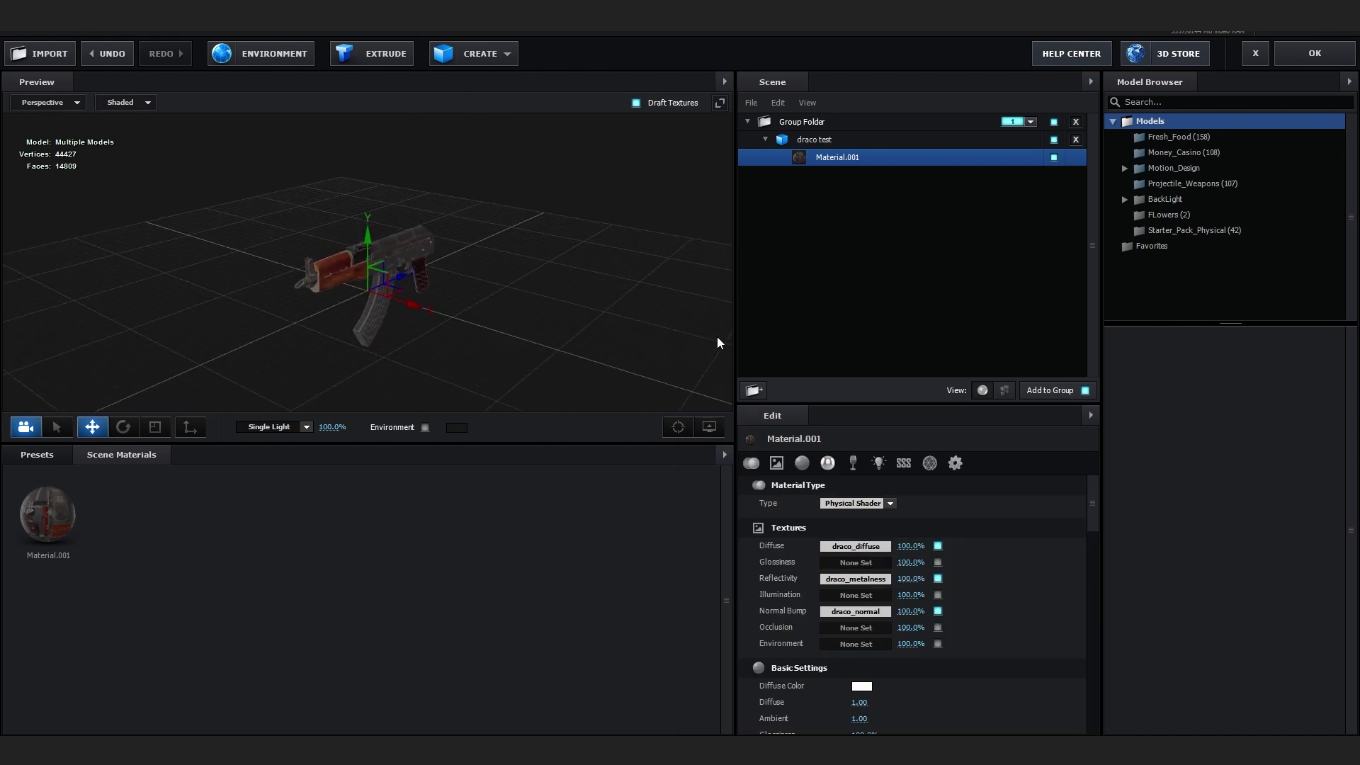
scroll(616, 312, up, 8)
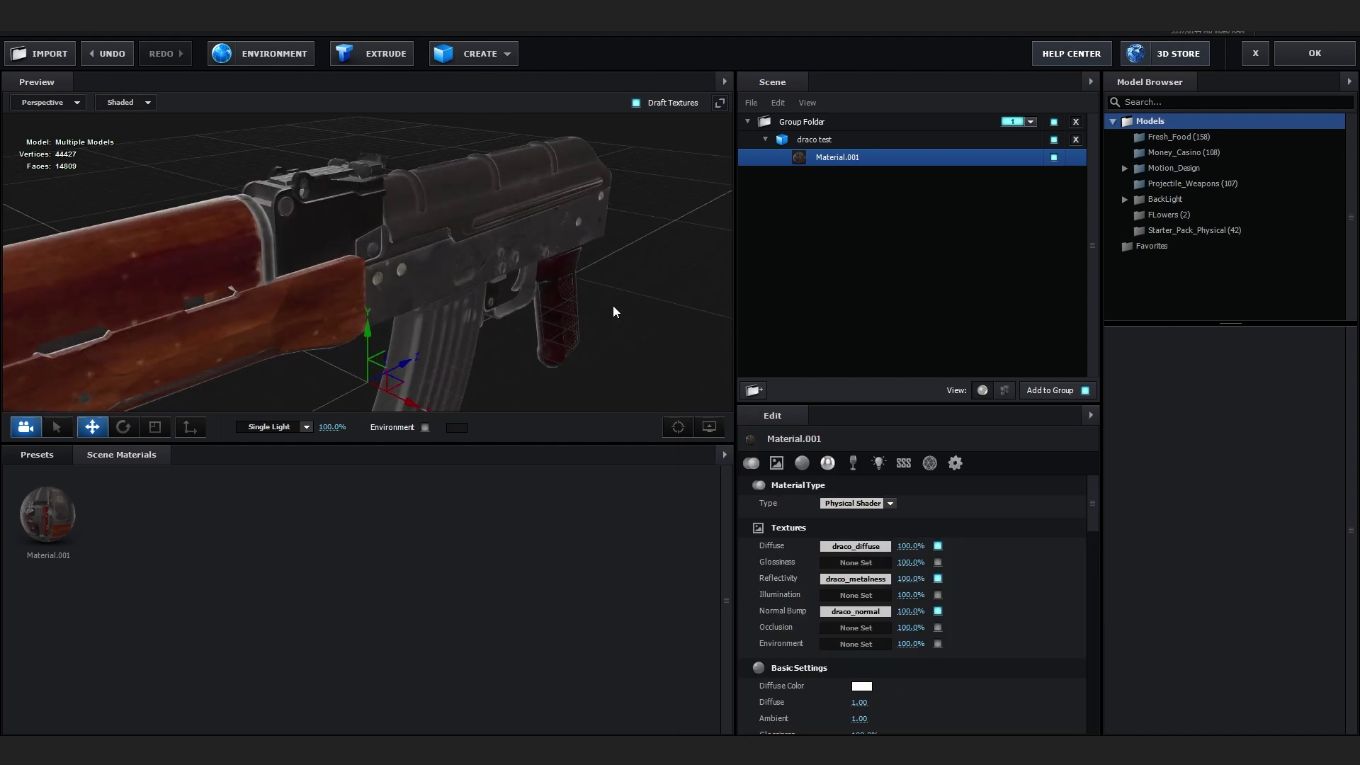
drag(613, 311, 562, 318)
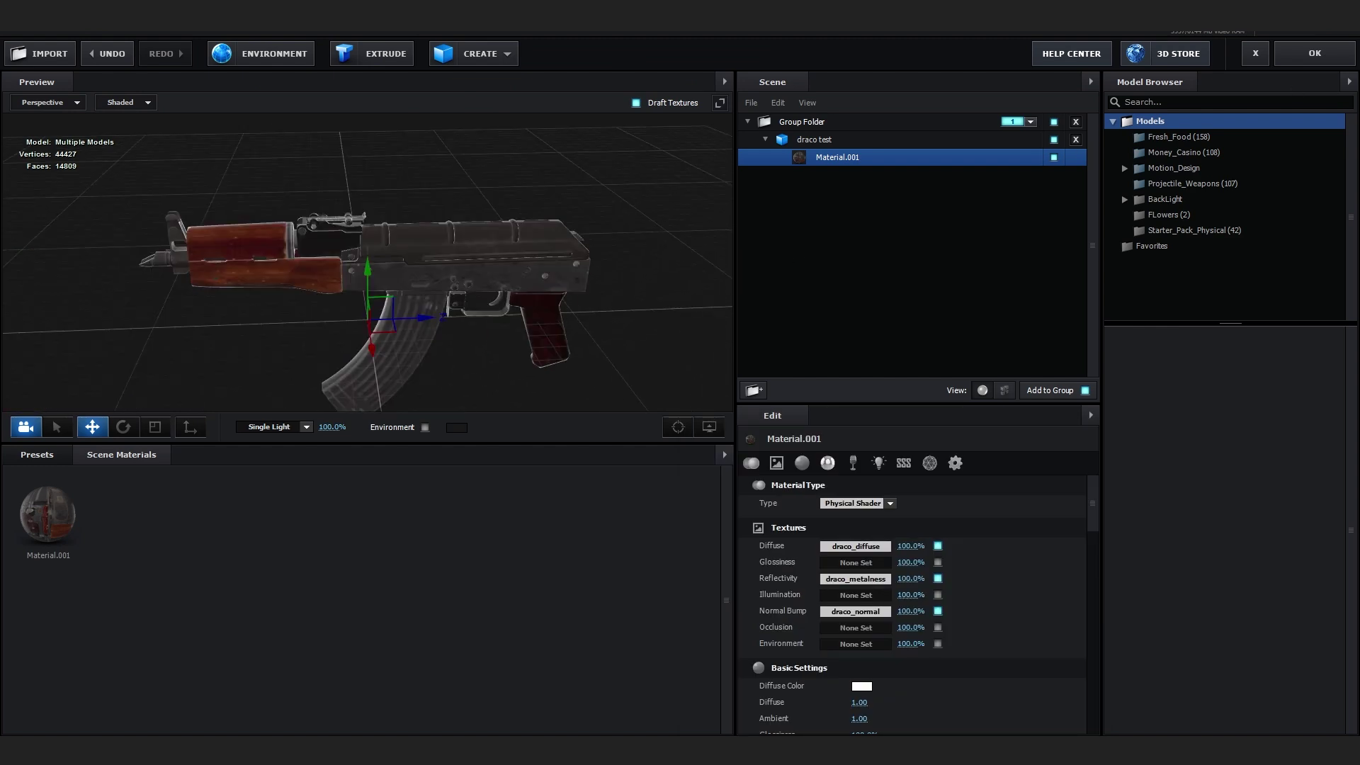
click(1295, 60)
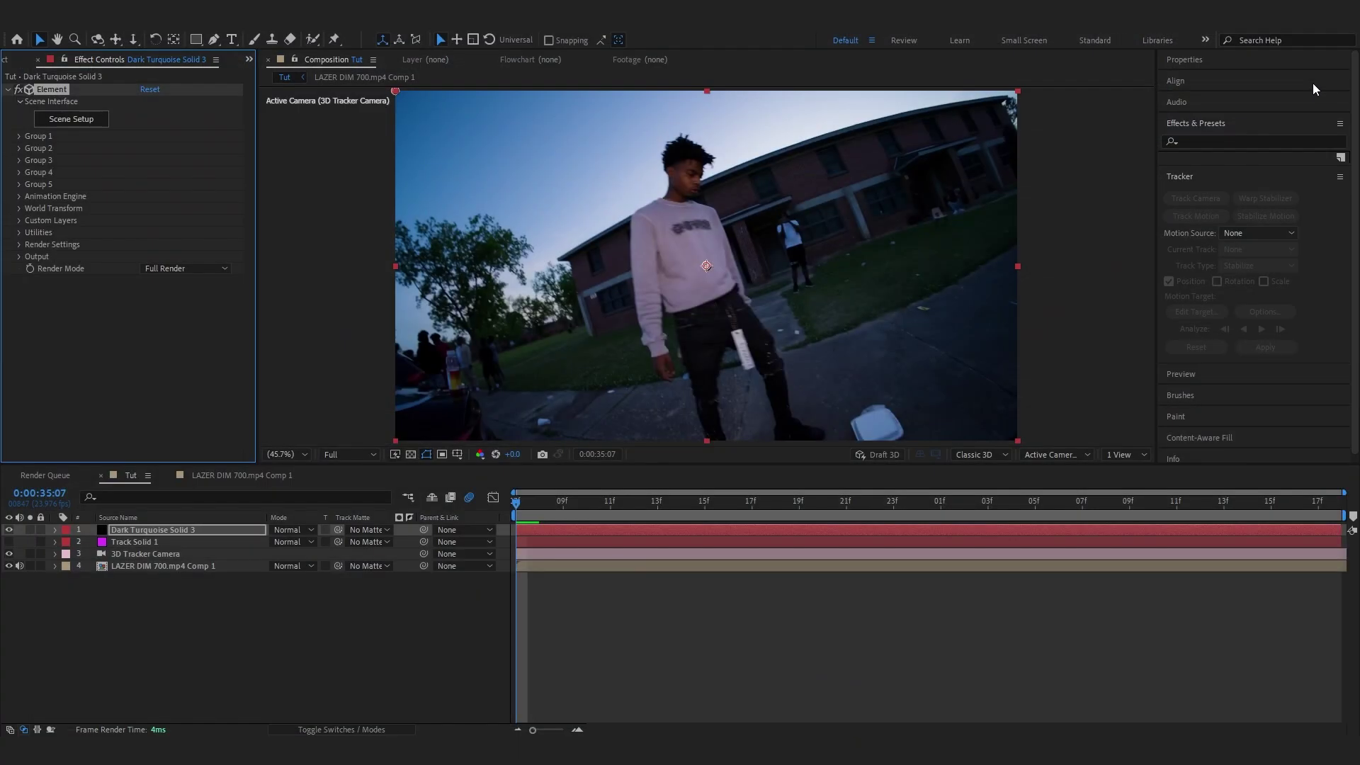
Assign the LAZER DIM 700.mp4 Comp 1 layer to Layer 1 of Element's Custom Texture Maps
click(19, 221)
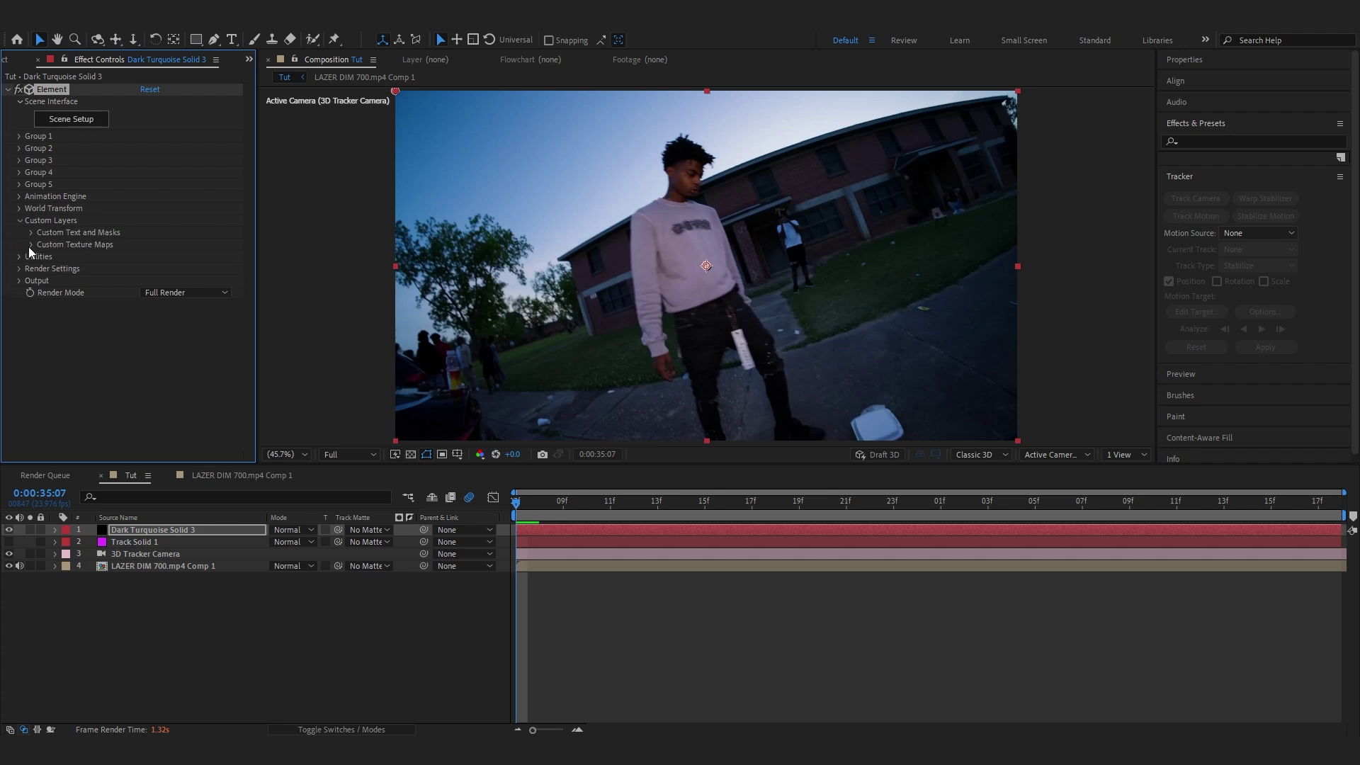
click(30, 246)
scroll(116, 218, down, 2)
click(159, 167)
click(112, 181)
click(153, 170)
click(152, 232)
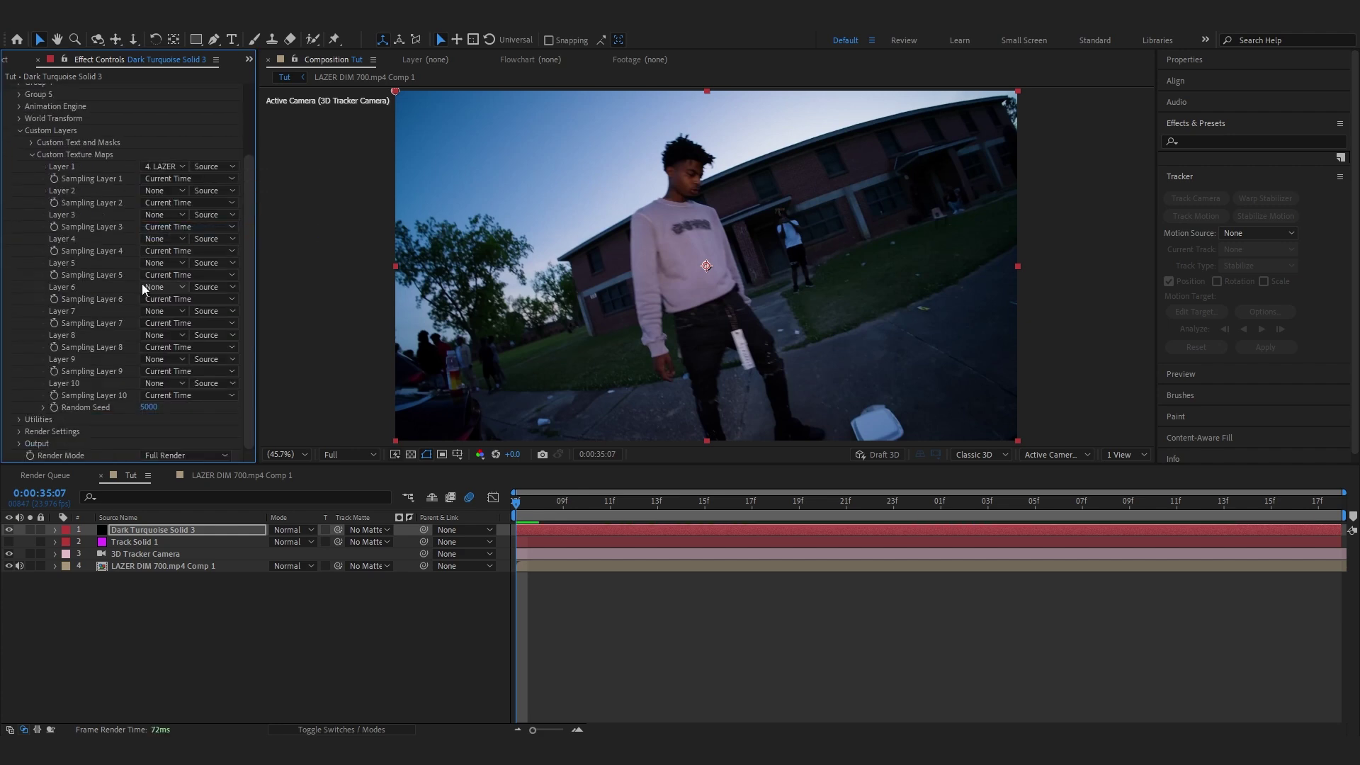
scroll(141, 283, up, 3)
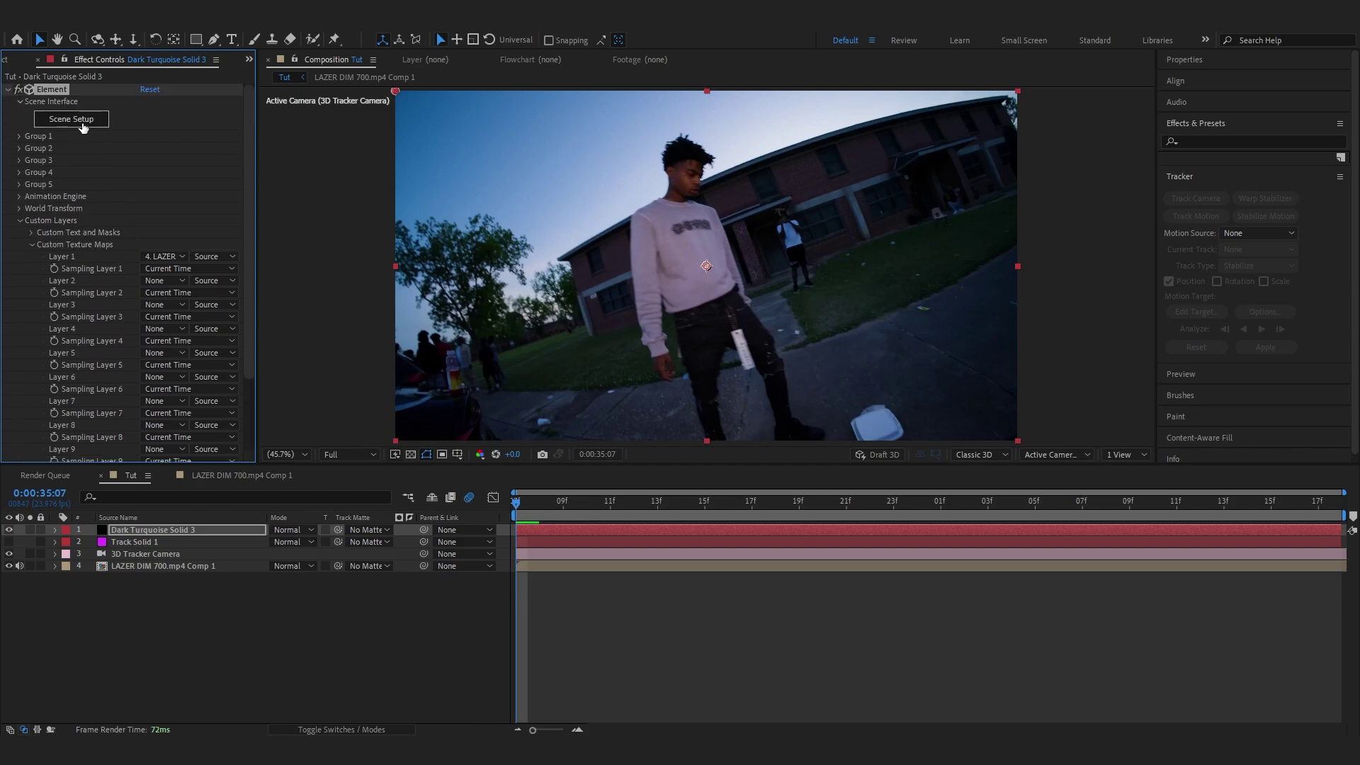
Reopen Scene Setup and use Custom Layer 1 [LAZER DIM 700.mp4 Comp 1] as the environment texture
click(71, 119)
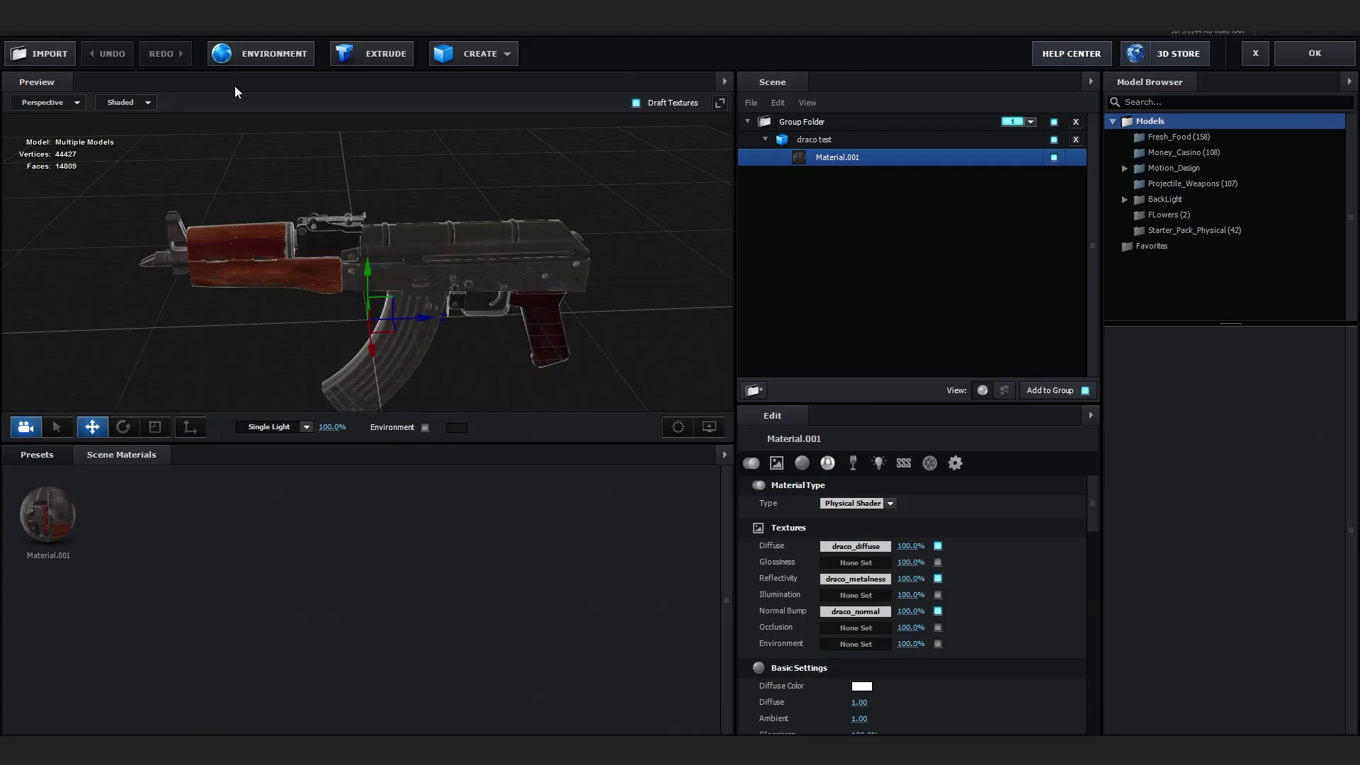
click(249, 64)
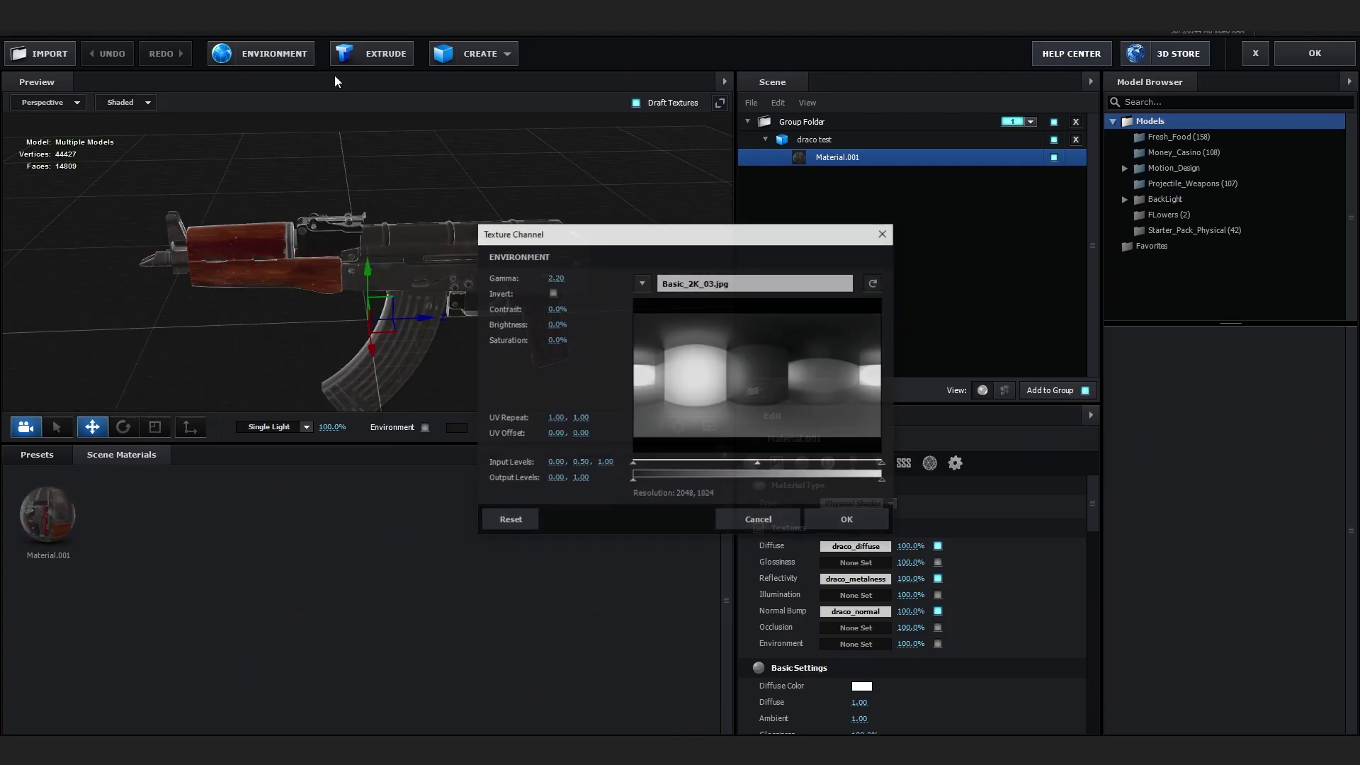
click(641, 283)
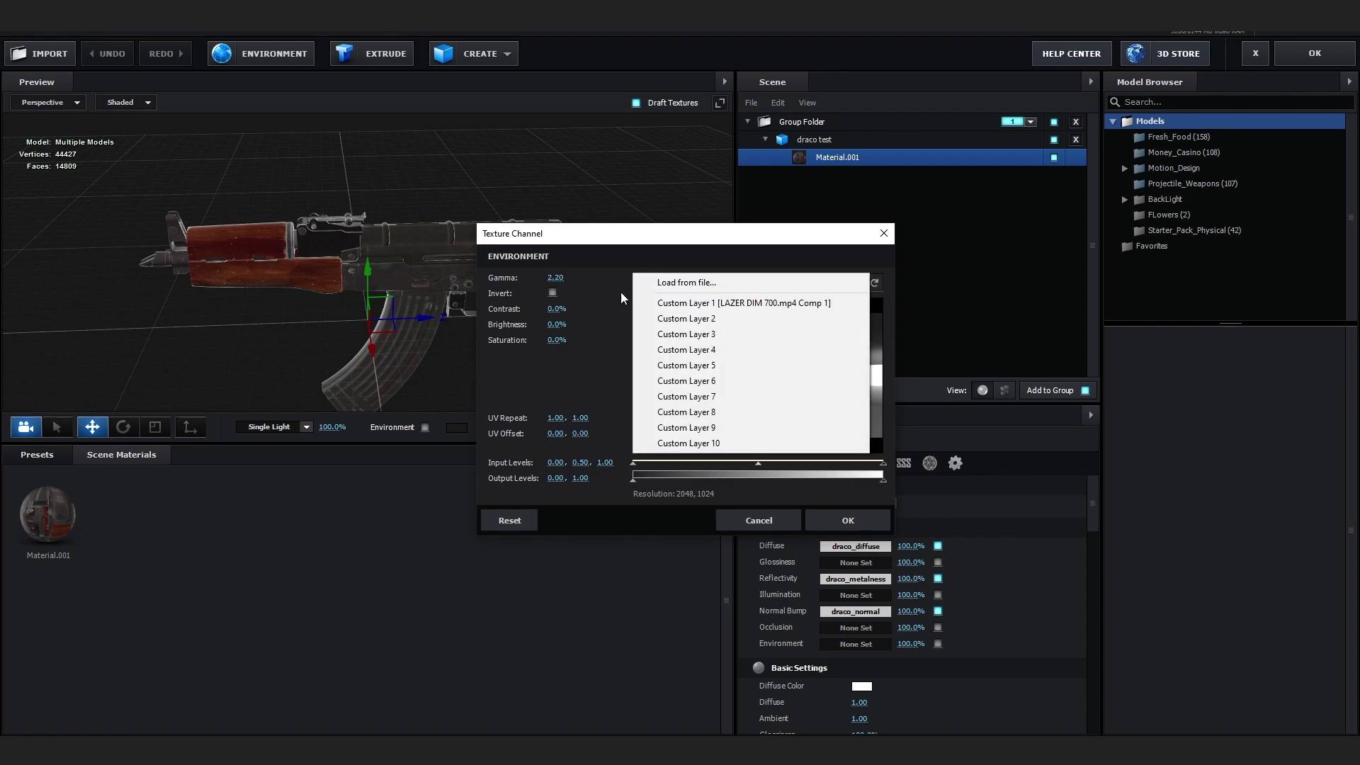
click(653, 308)
click(853, 519)
Check the gun's new reflections, accept the scene setup and inspect the gun closely in the composition at 0:00:36:05
scroll(601, 283, up, 5)
mouse_move(601, 283)
mouse_down()
mouse_move(602, 263)
mouse_move(522, 343)
mouse_move(425, 352)
mouse_move(413, 321)
mouse_move(550, 276)
mouse_move(585, 298)
mouse_up()
scroll(585, 298, down, 5)
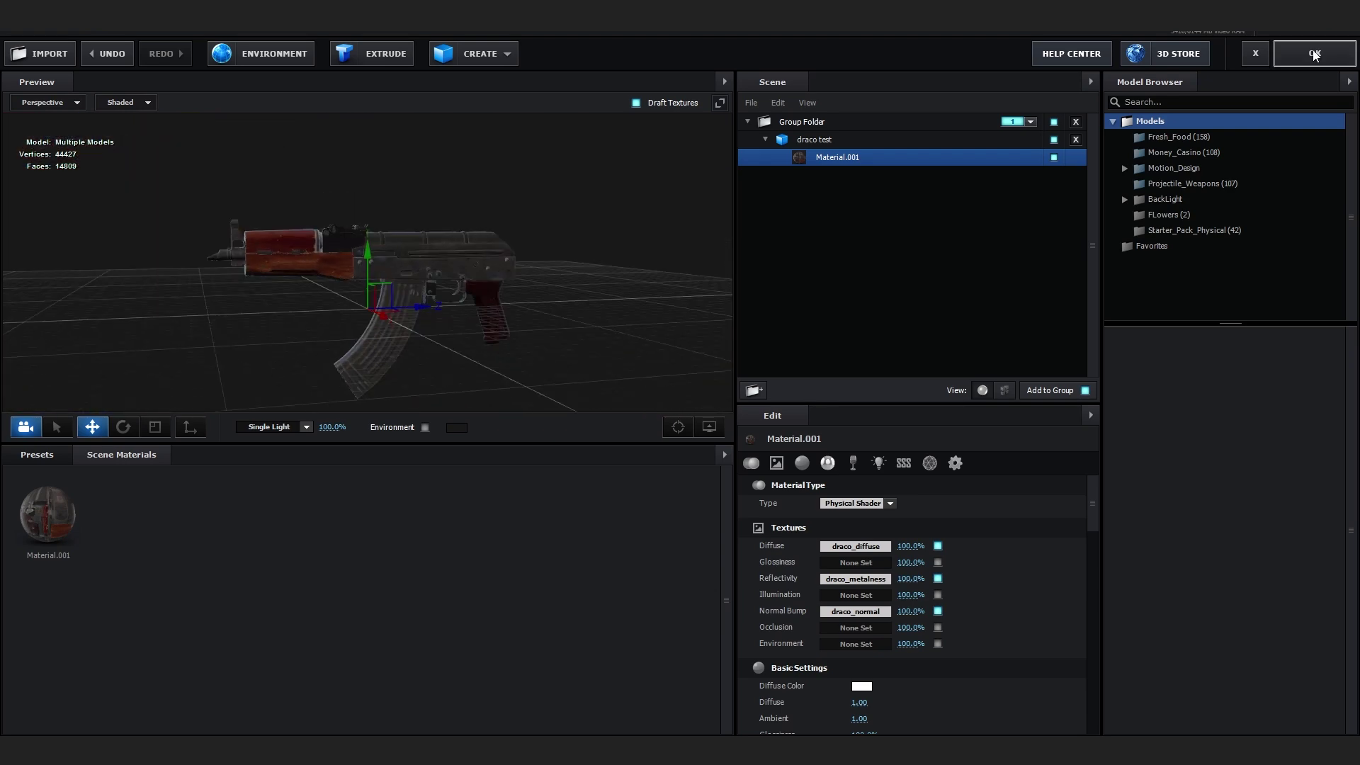
click(1314, 56)
scroll(623, 329, up, 2)
drag(624, 329, 786, 354)
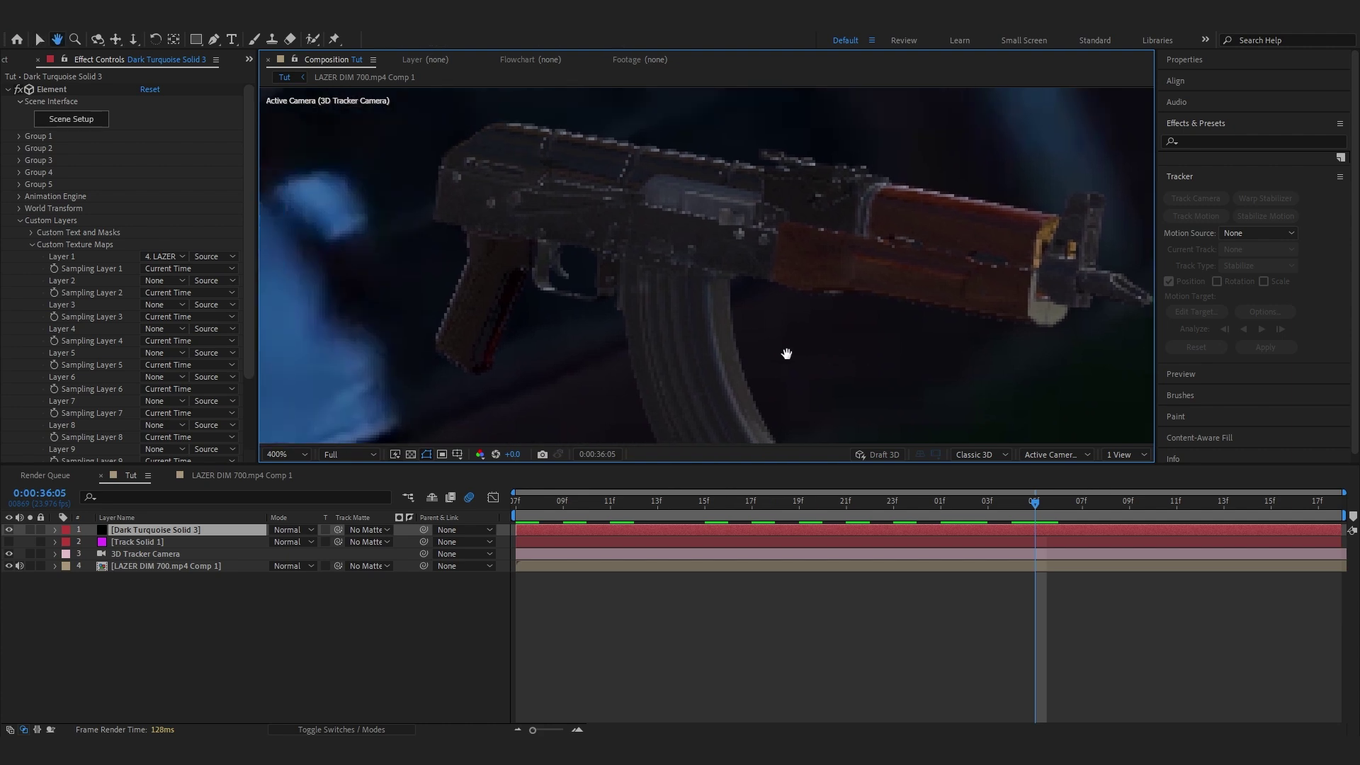
scroll(786, 354, down, 6)
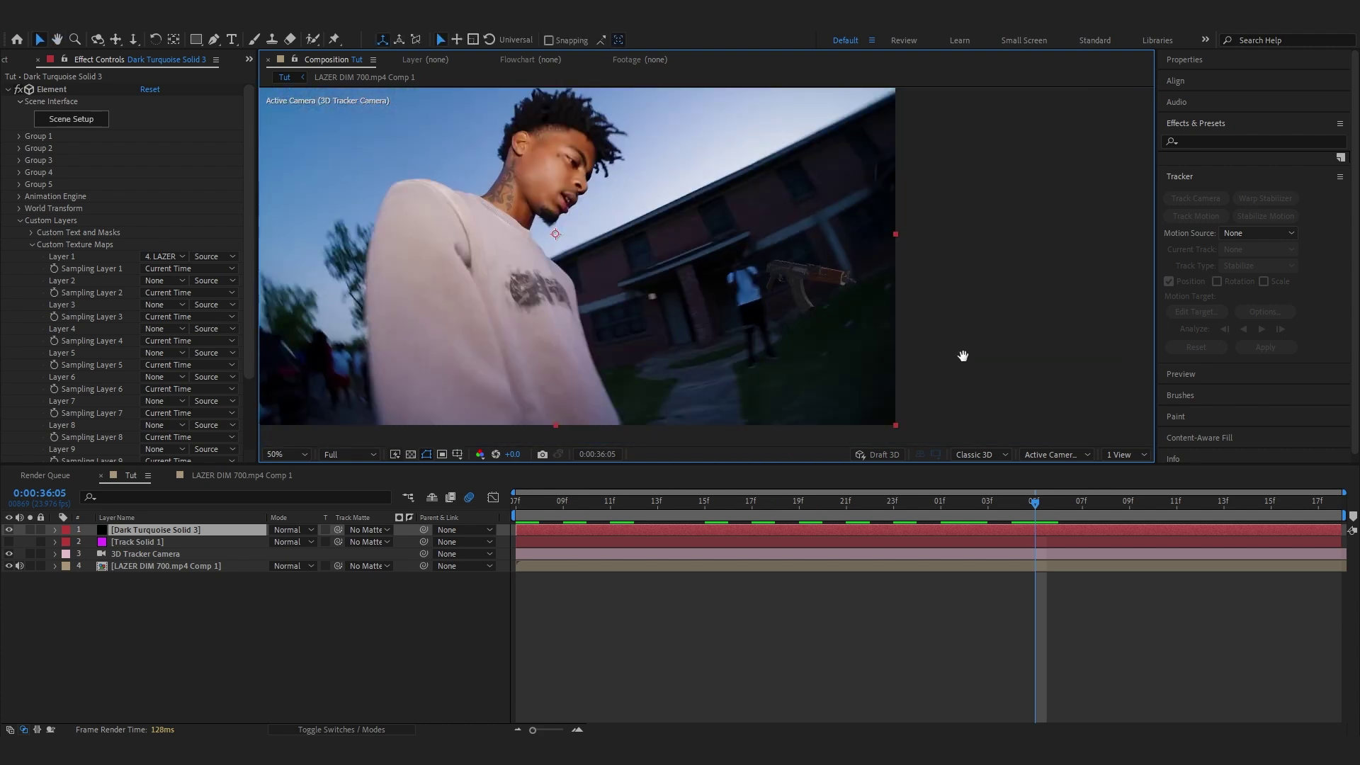
Create a group null for Group 1 of the Element effect and select that null layer
click(19, 220)
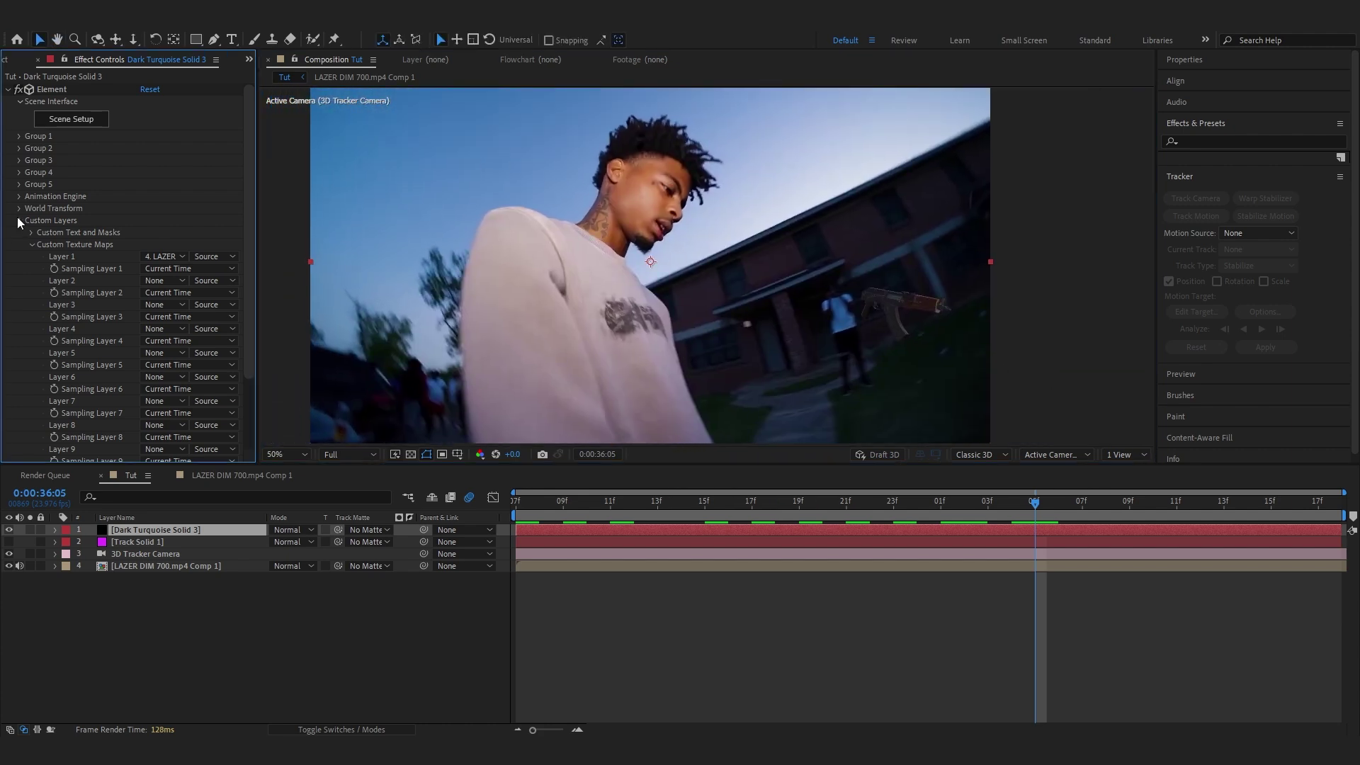
click(20, 136)
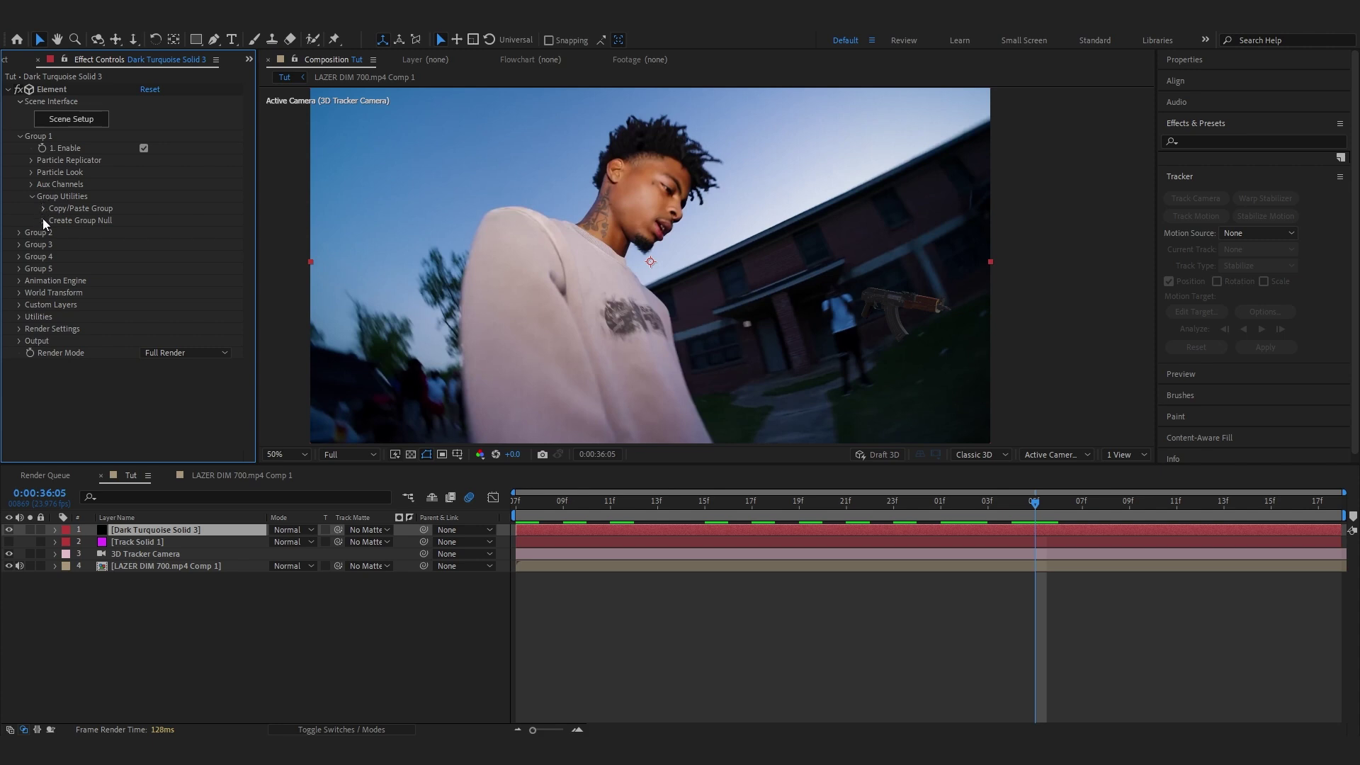
click(43, 220)
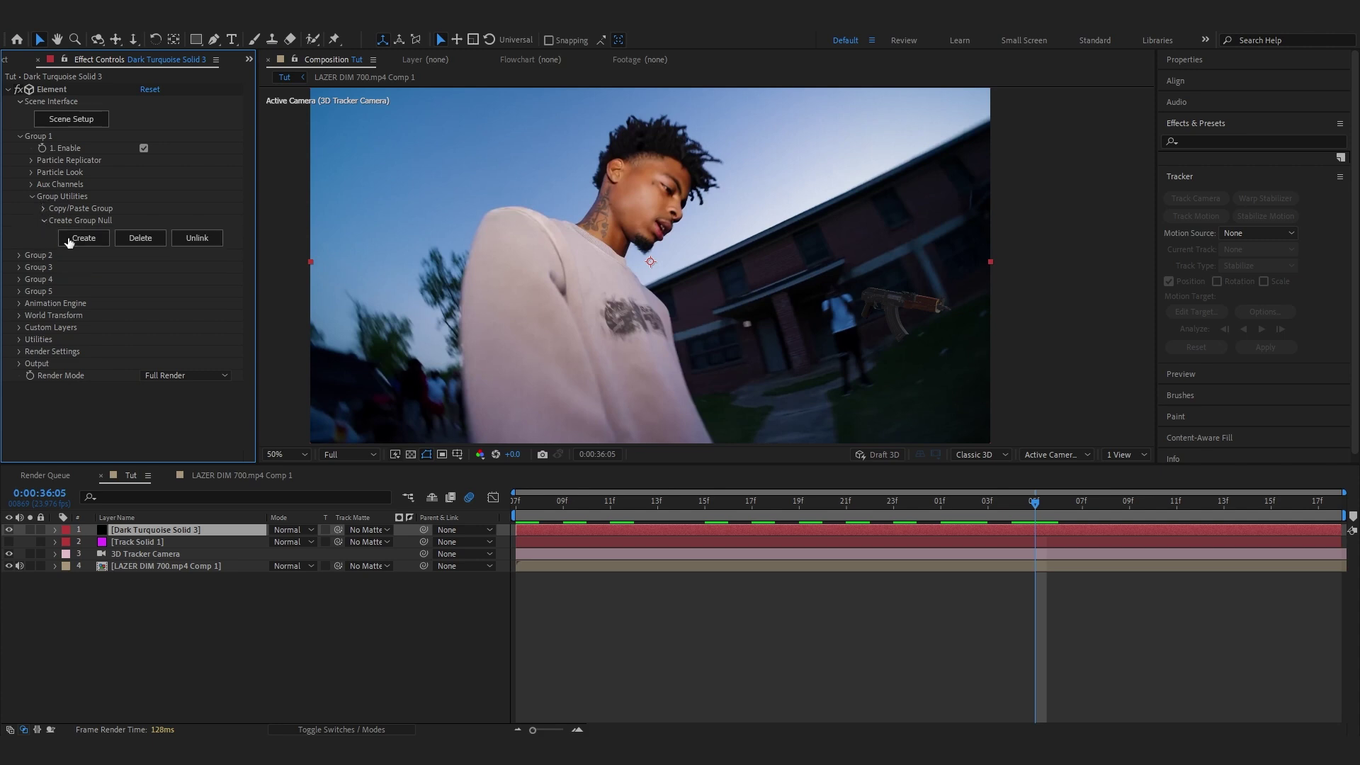
click(69, 241)
click(136, 530)
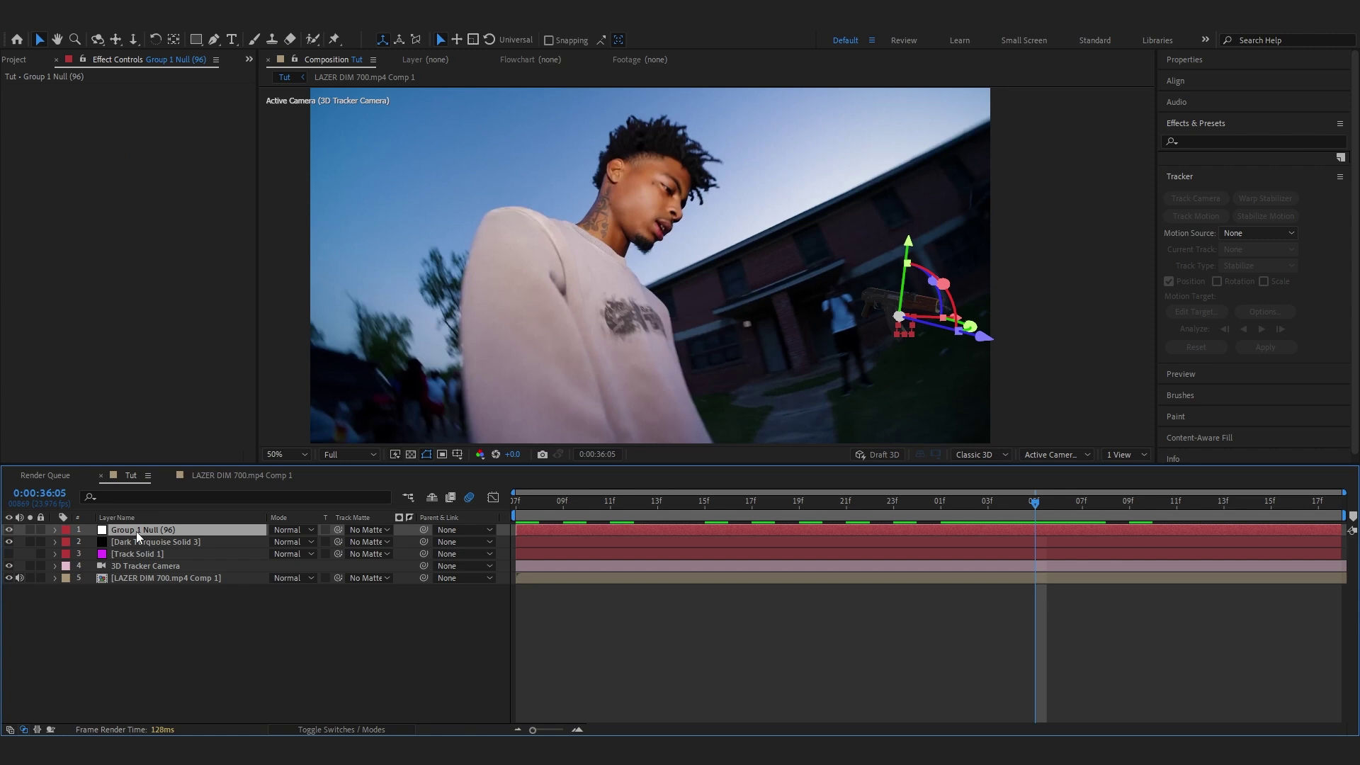
mouse_move(970, 326)
mouse_down()
mouse_move(945, 325)
mouse_move(970, 327)
mouse_up()
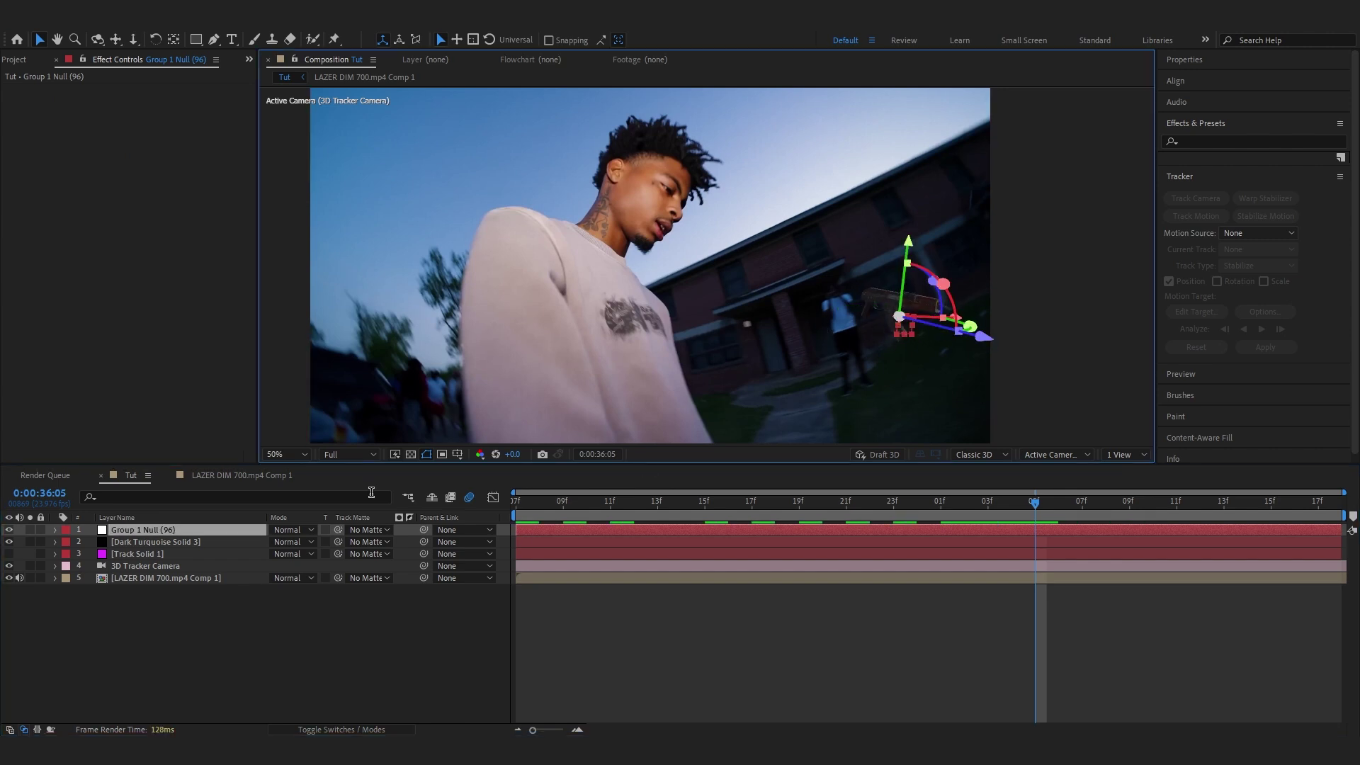
Copy the Z position value of Track Solid 1 and paste it into the Z position of the Group 1 Null
click(121, 555)
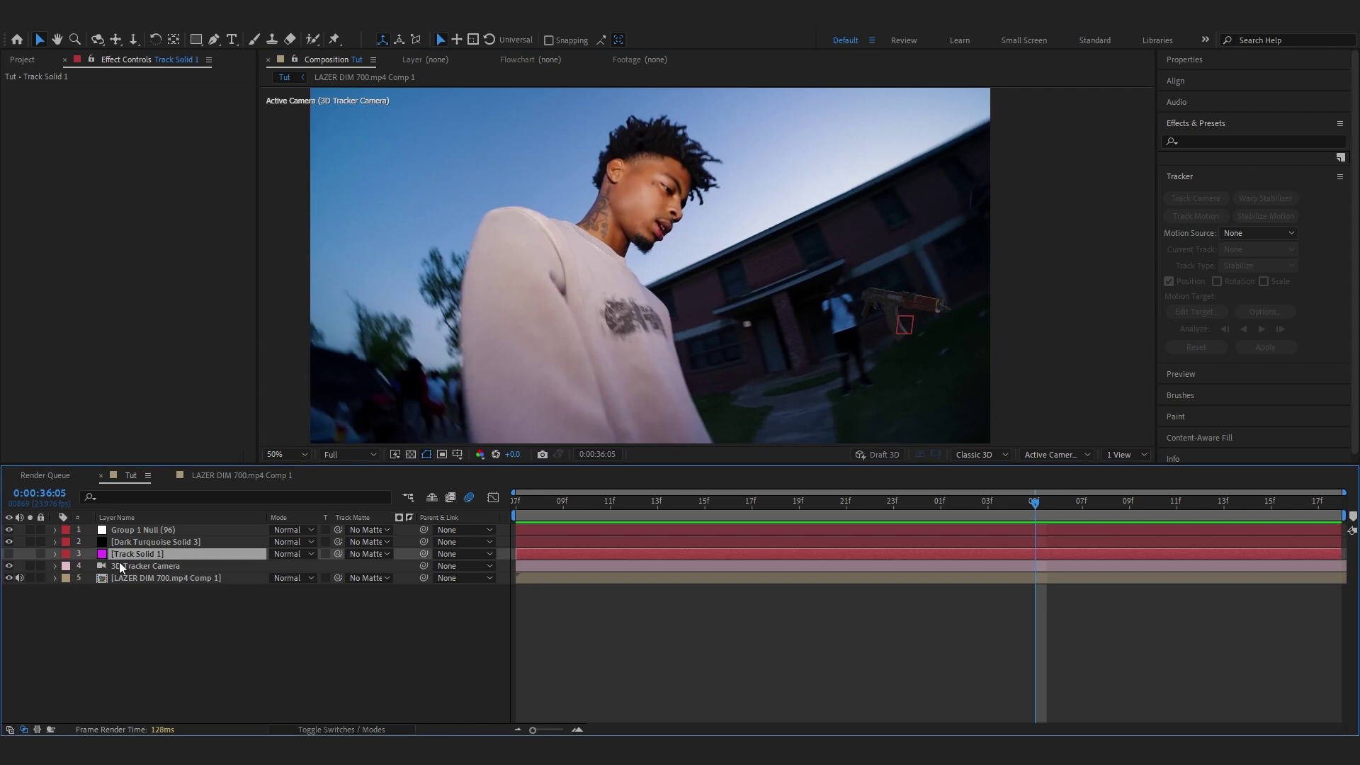
key(p)
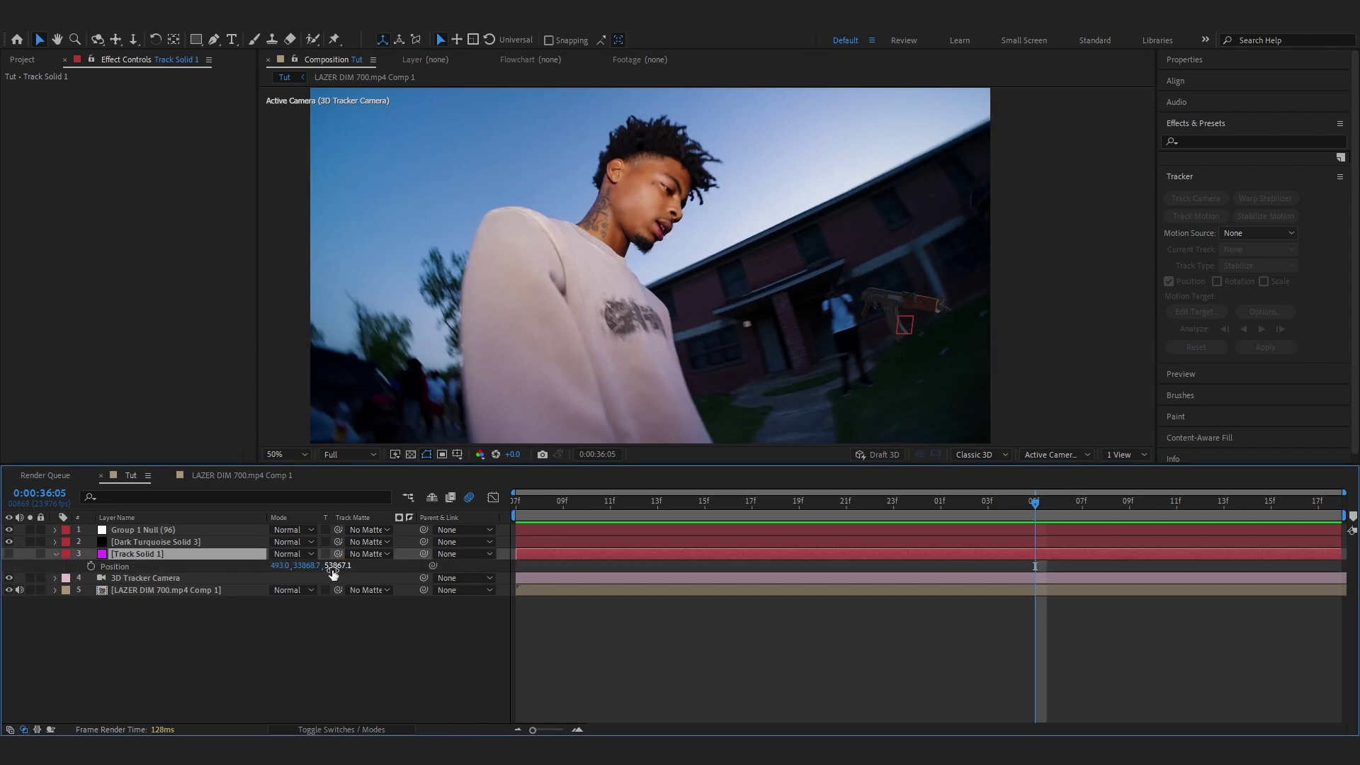
click(336, 567)
click(324, 575)
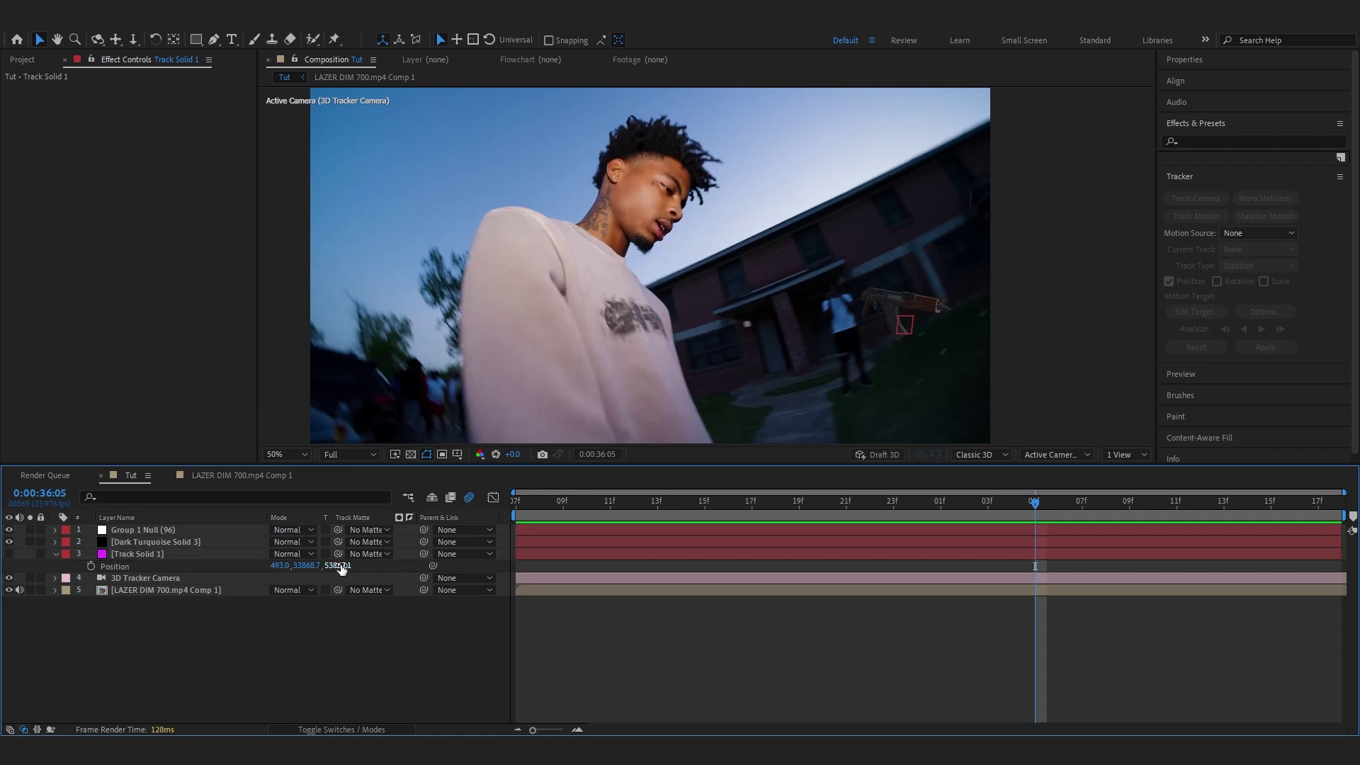
click(340, 566)
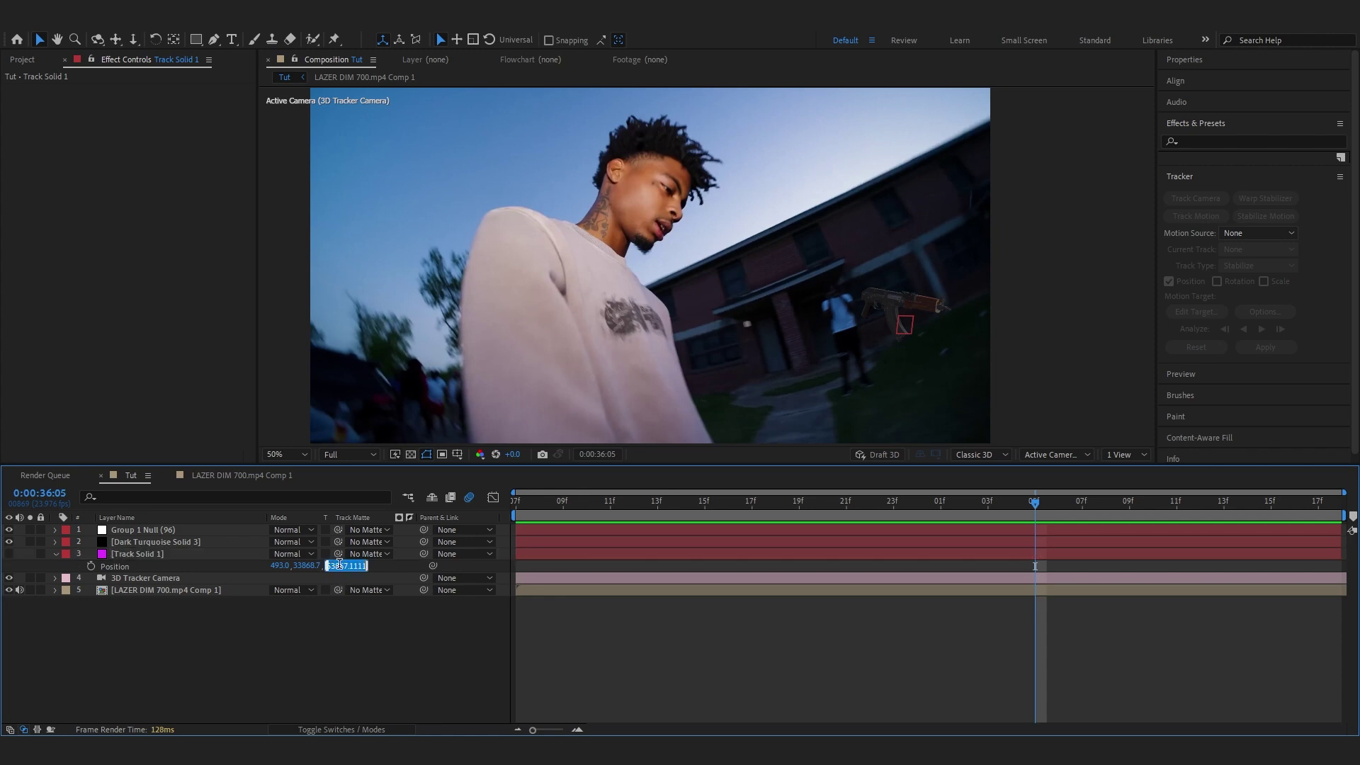
click(182, 534)
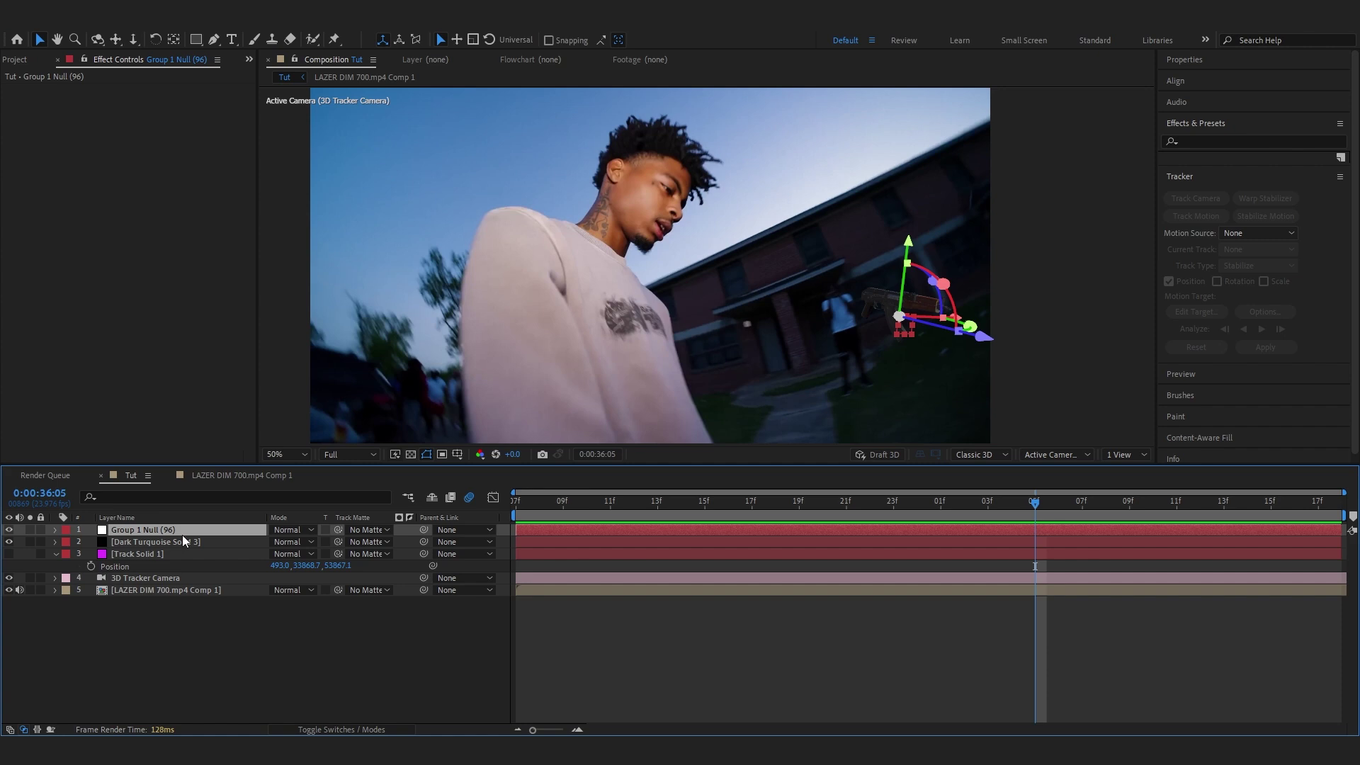
key(p)
click(321, 543)
key(ctrl+v)
key(Return)
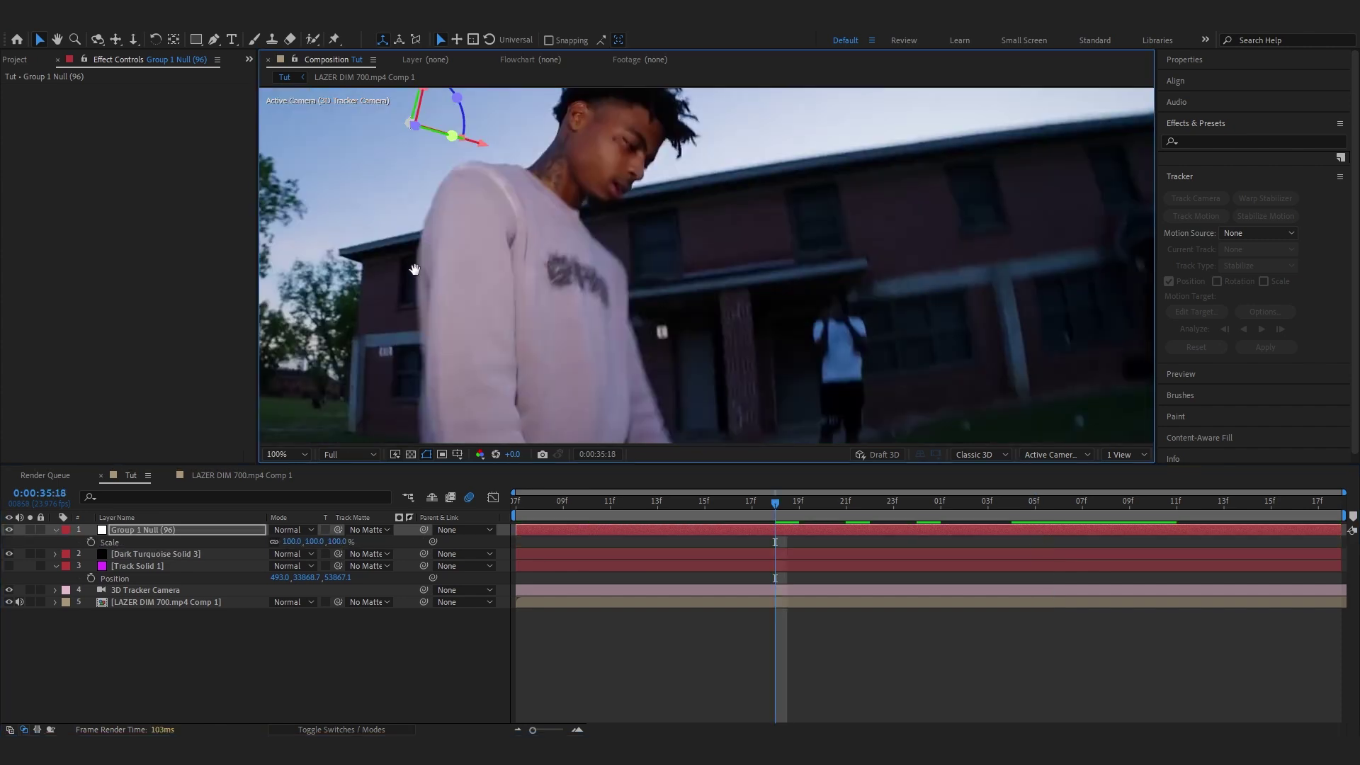
Scale the Group 1 Null up uniformly to well beyond 1500% at 0:00:35:18
scroll(578, 398, up, 3)
scroll(578, 403, down, 4)
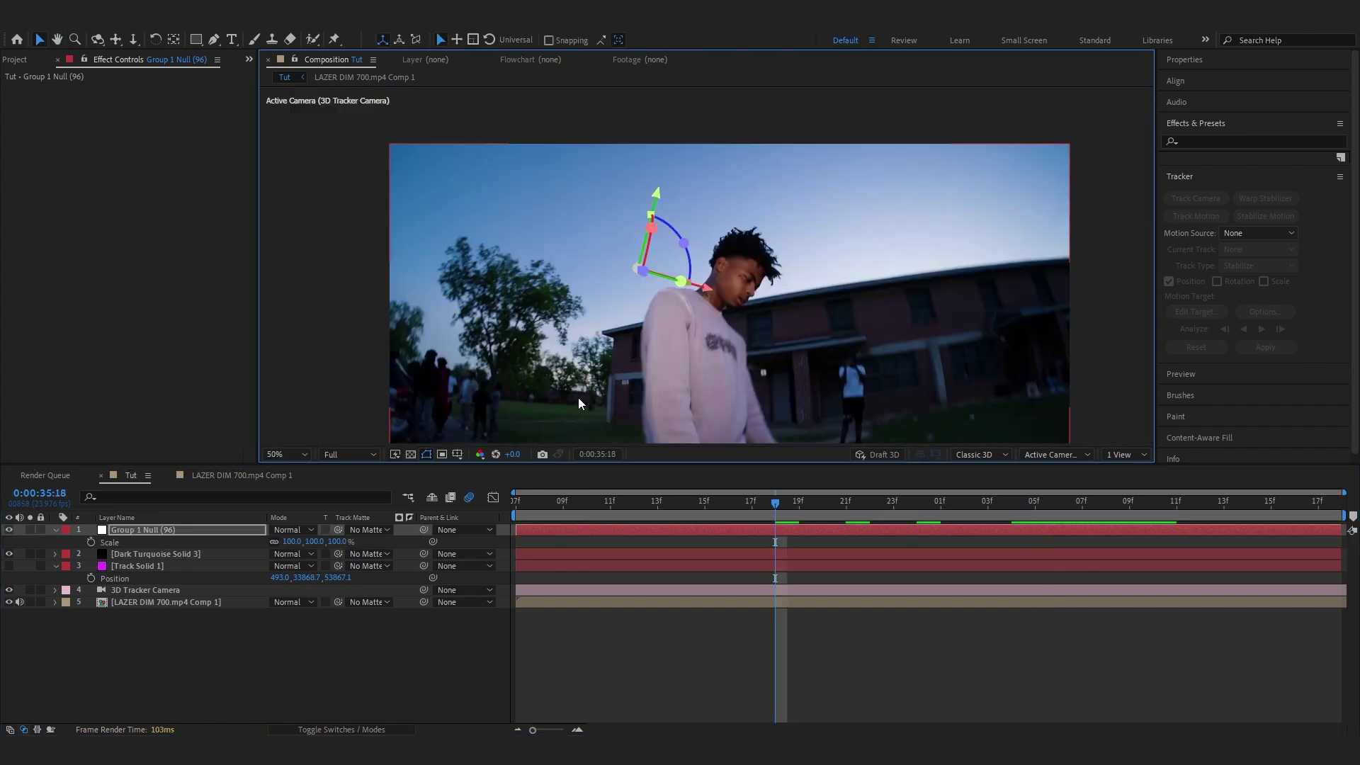
drag(292, 541, 1260, 362)
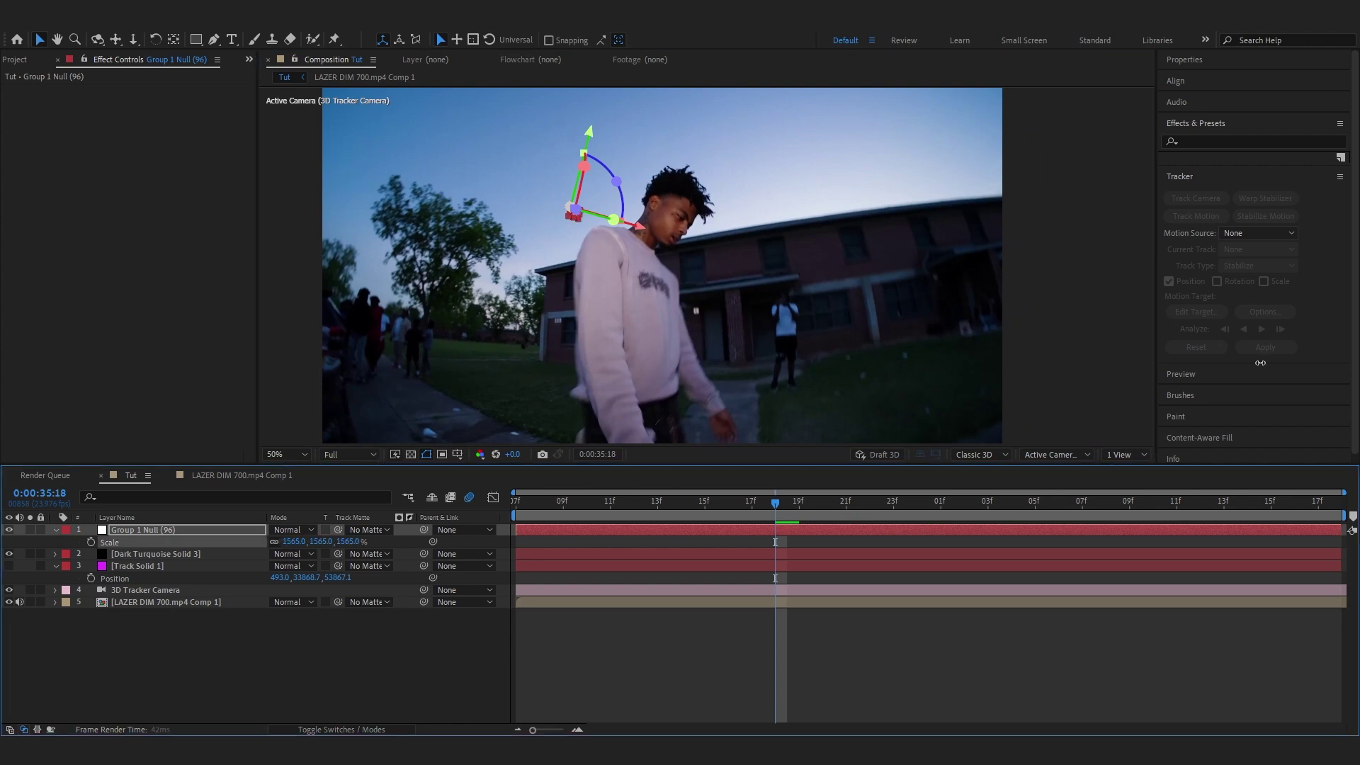
drag(300, 539, 615, 464)
Reduce the Group 1 Null's Z position to bring the gun much closer to the camera
key(p)
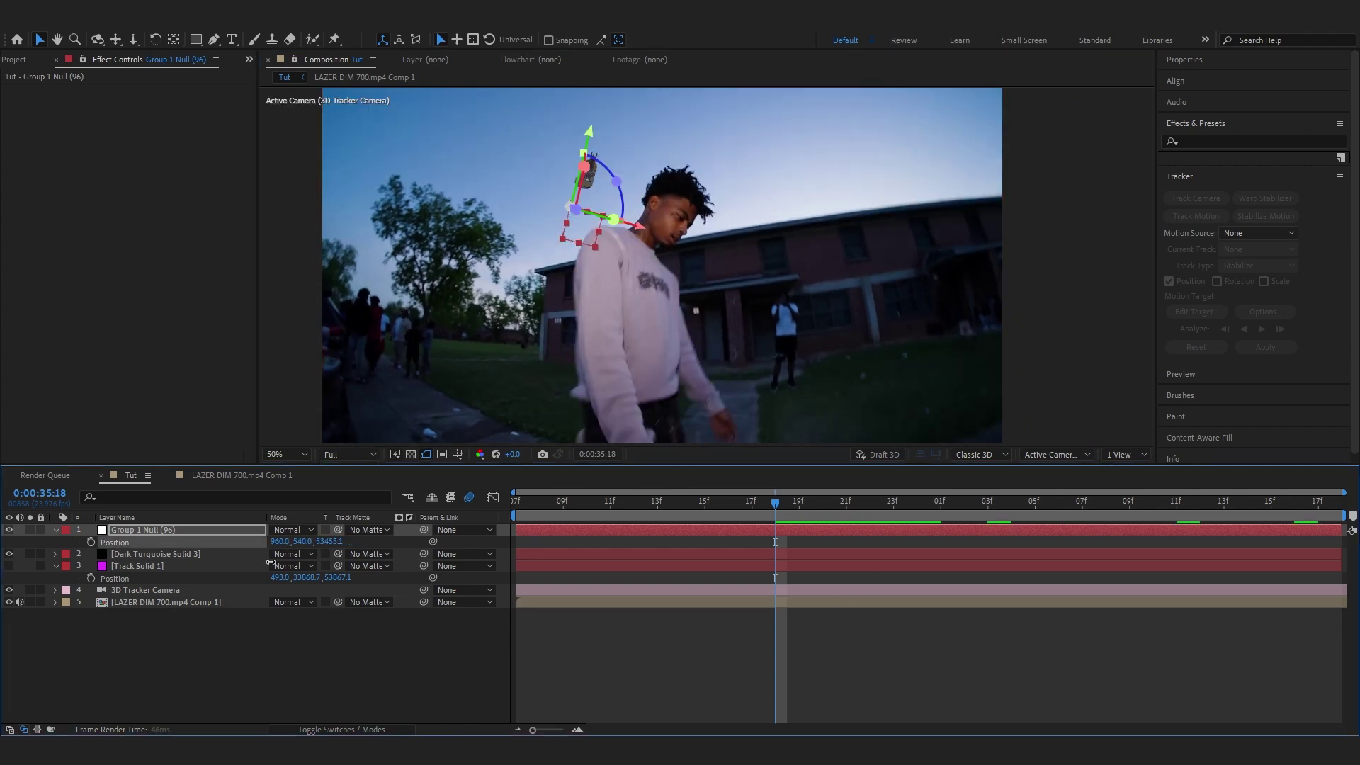
drag(329, 541, 551, 545)
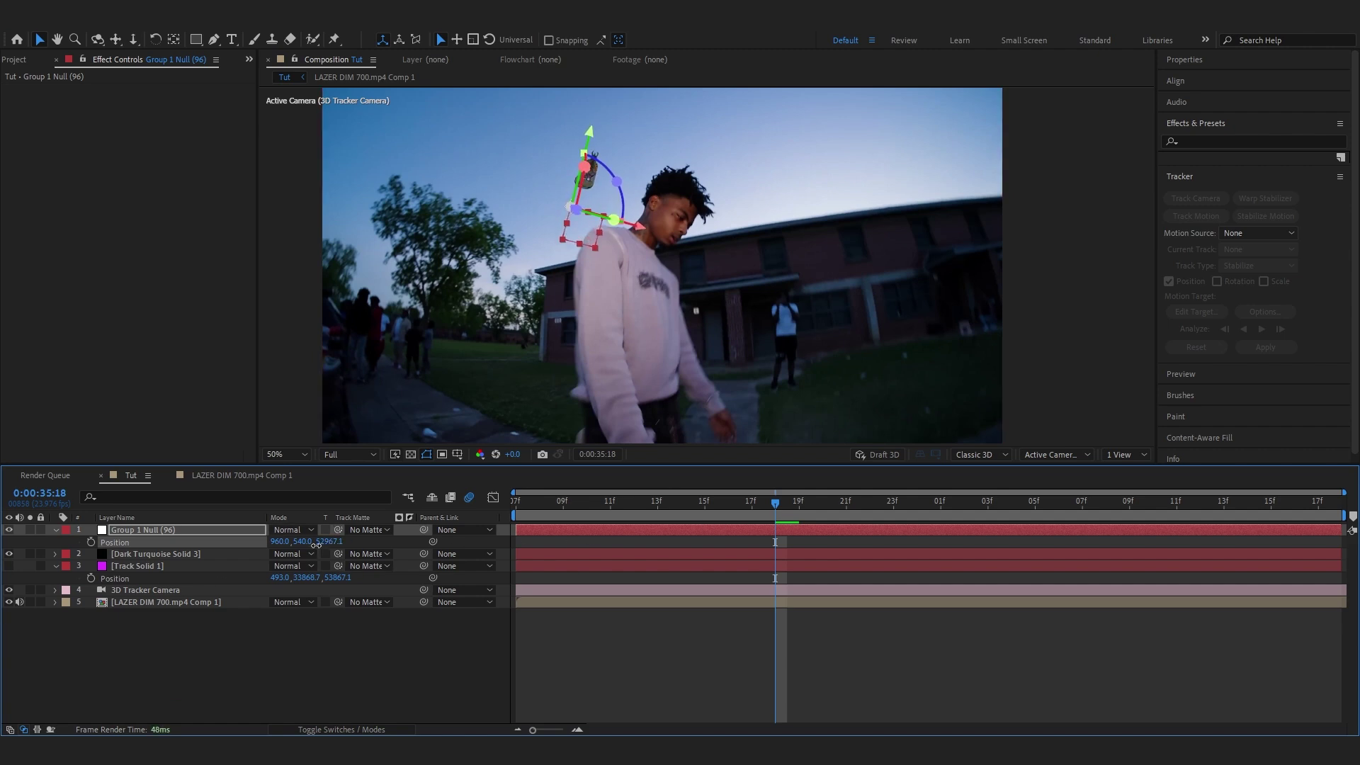
drag(330, 541, 260, 551)
drag(185, 576, 137, 607)
Set the Group 1 Null's Y Rotation to 69° at 0:00:36:17 and preview the shot
drag(777, 504, 1318, 538)
key(r)
drag(287, 567, 332, 567)
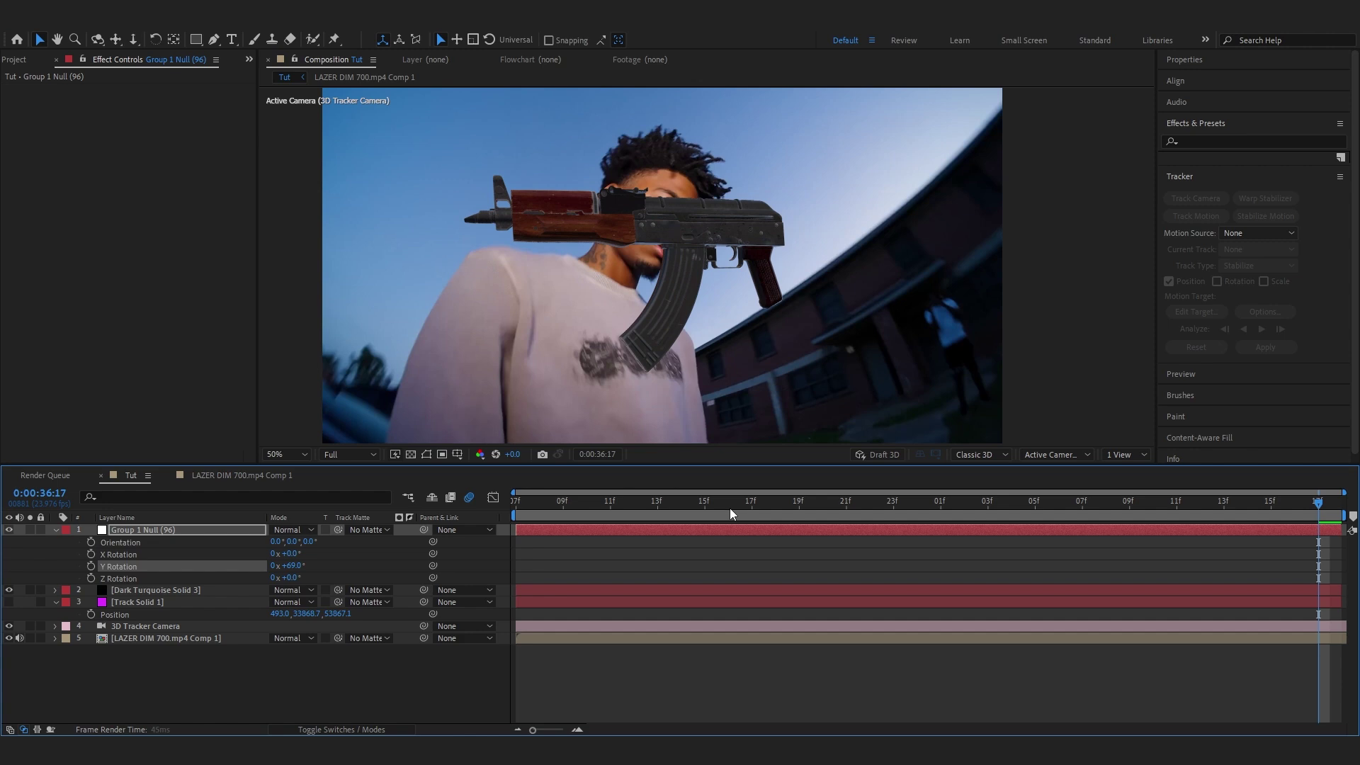
key(space)
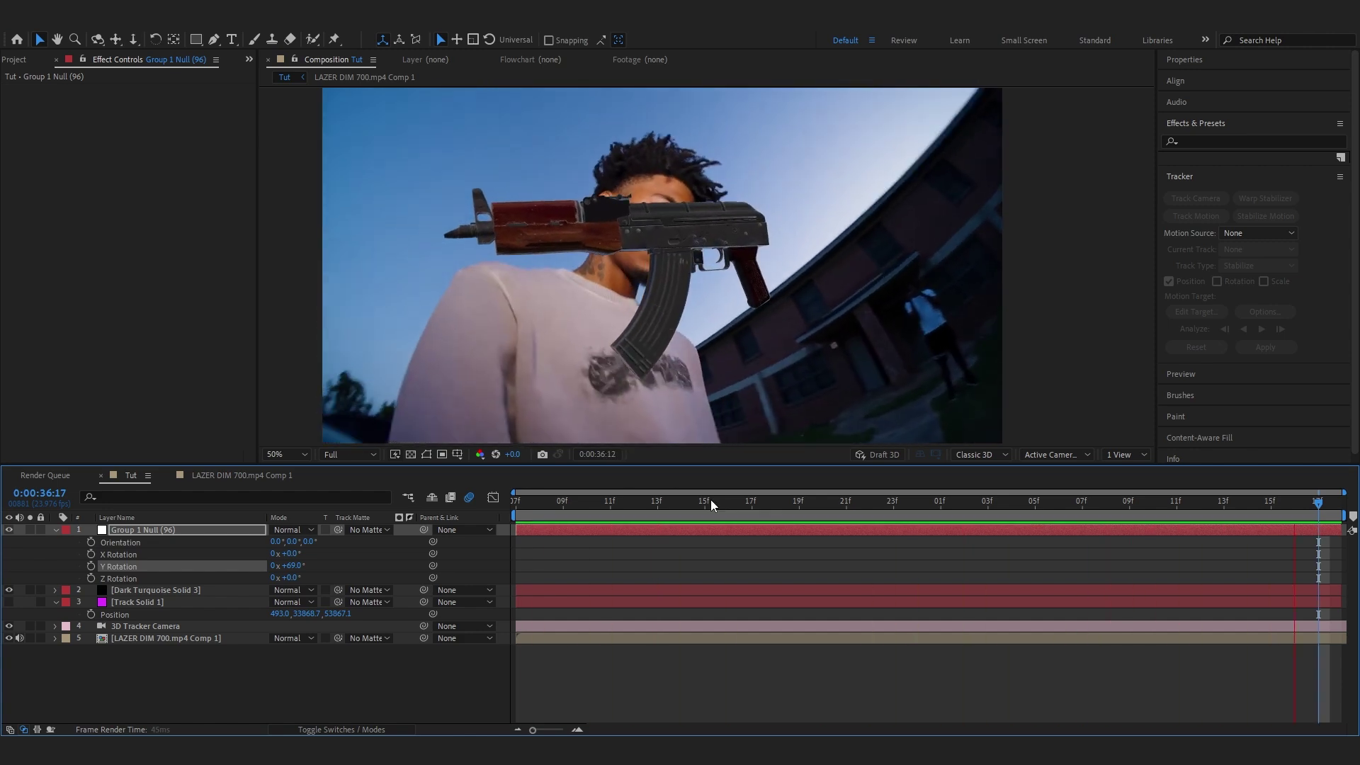
key(space)
Move the Group 1 Null so the gun sits just in front of the man's face at 0:00:36:16
drag(562, 203, 832, 268)
click(1226, 502)
drag(1229, 509, 1294, 504)
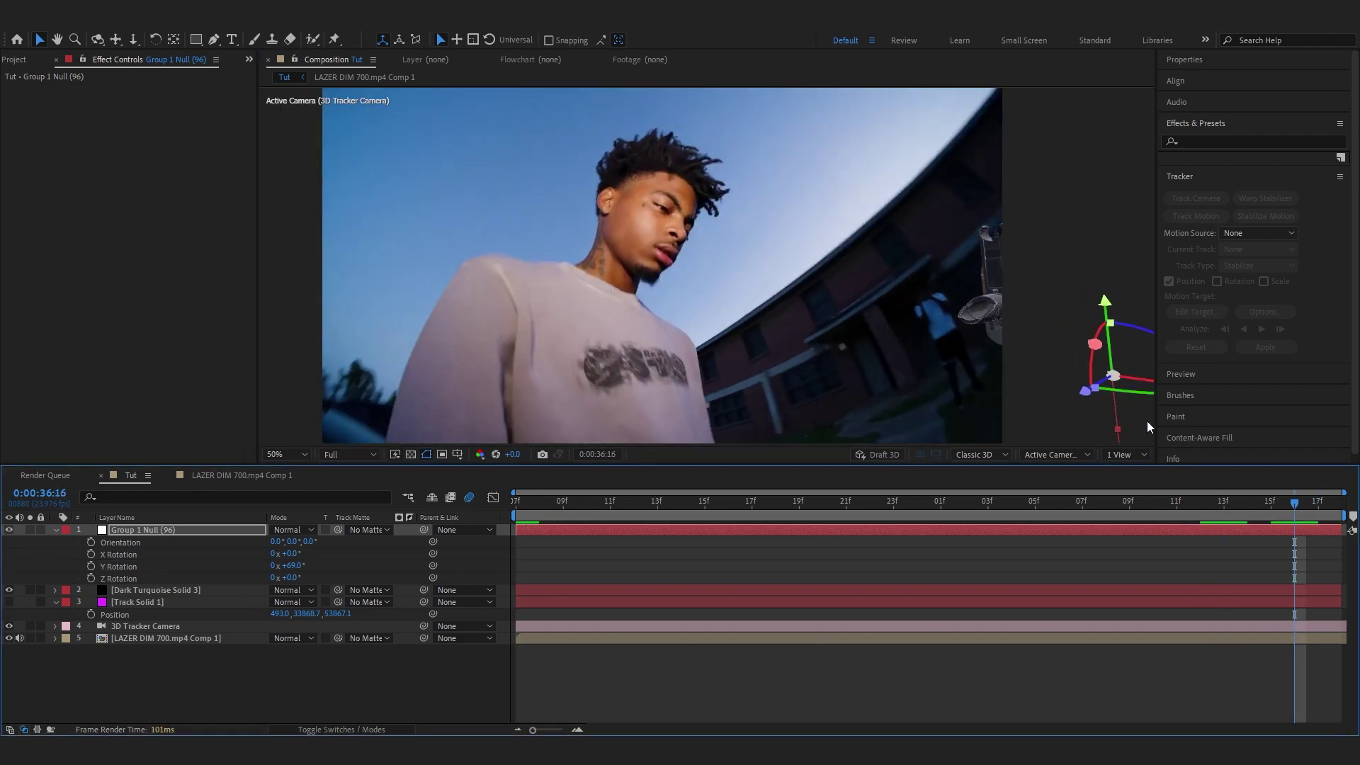
drag(1112, 376, 809, 319)
Reduce the Group 1 Null's uniform scale to 2736%
key(s)
drag(299, 542, 181, 581)
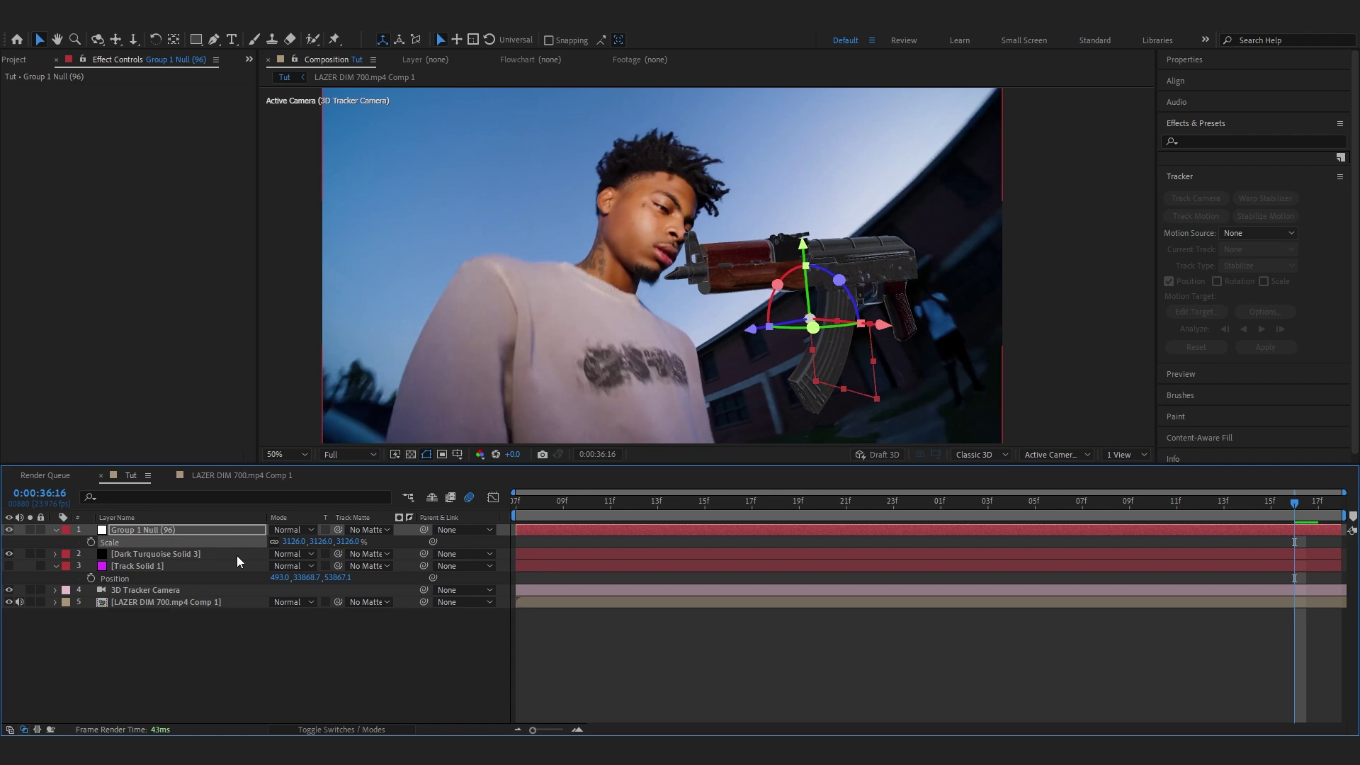
drag(287, 543, 280, 556)
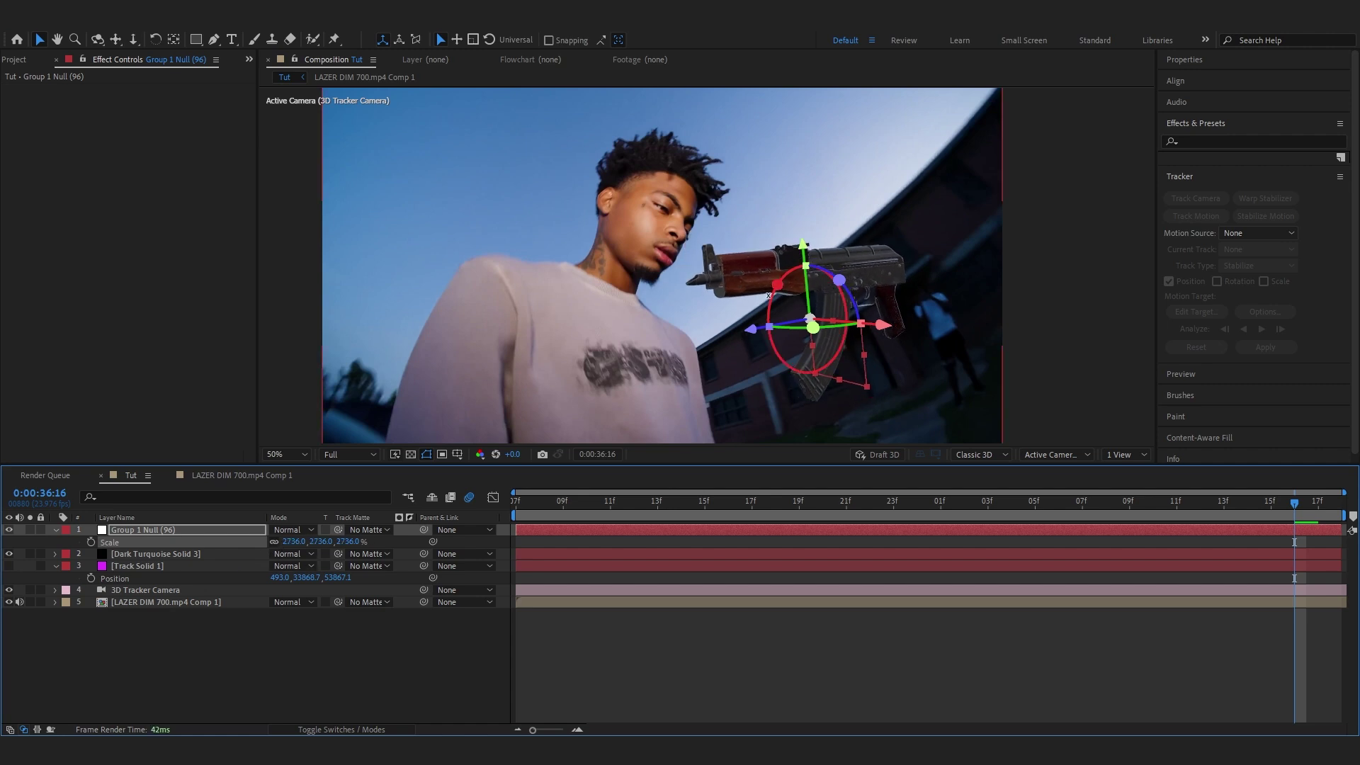
Tilt the gun's barrel upward to an orientation of about 354°, 0.5°, 34.9° and refine its placement beside the man, checking several frames
drag(769, 295, 861, 306)
drag(1275, 503, 941, 541)
key(space)
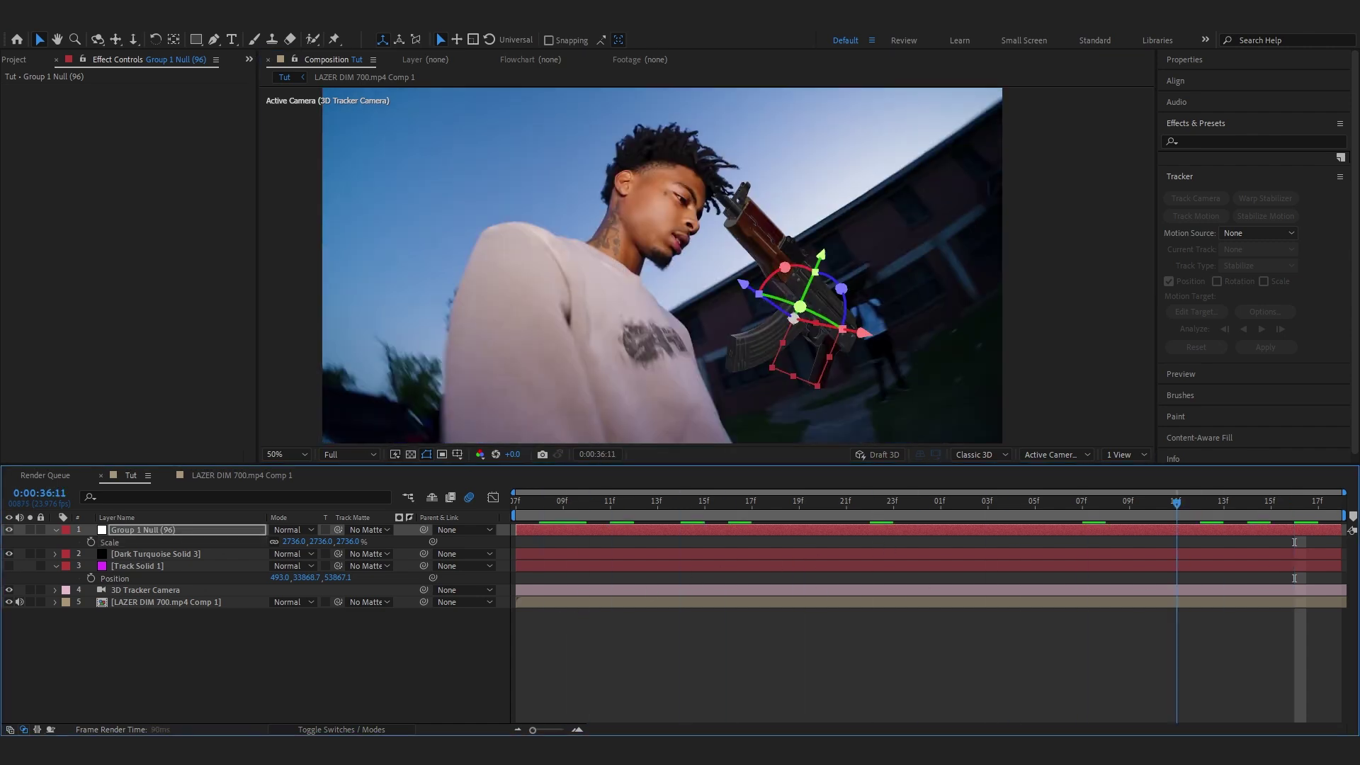
drag(805, 327, 825, 355)
drag(1267, 501, 1321, 510)
drag(867, 313, 845, 311)
drag(1260, 509, 809, 521)
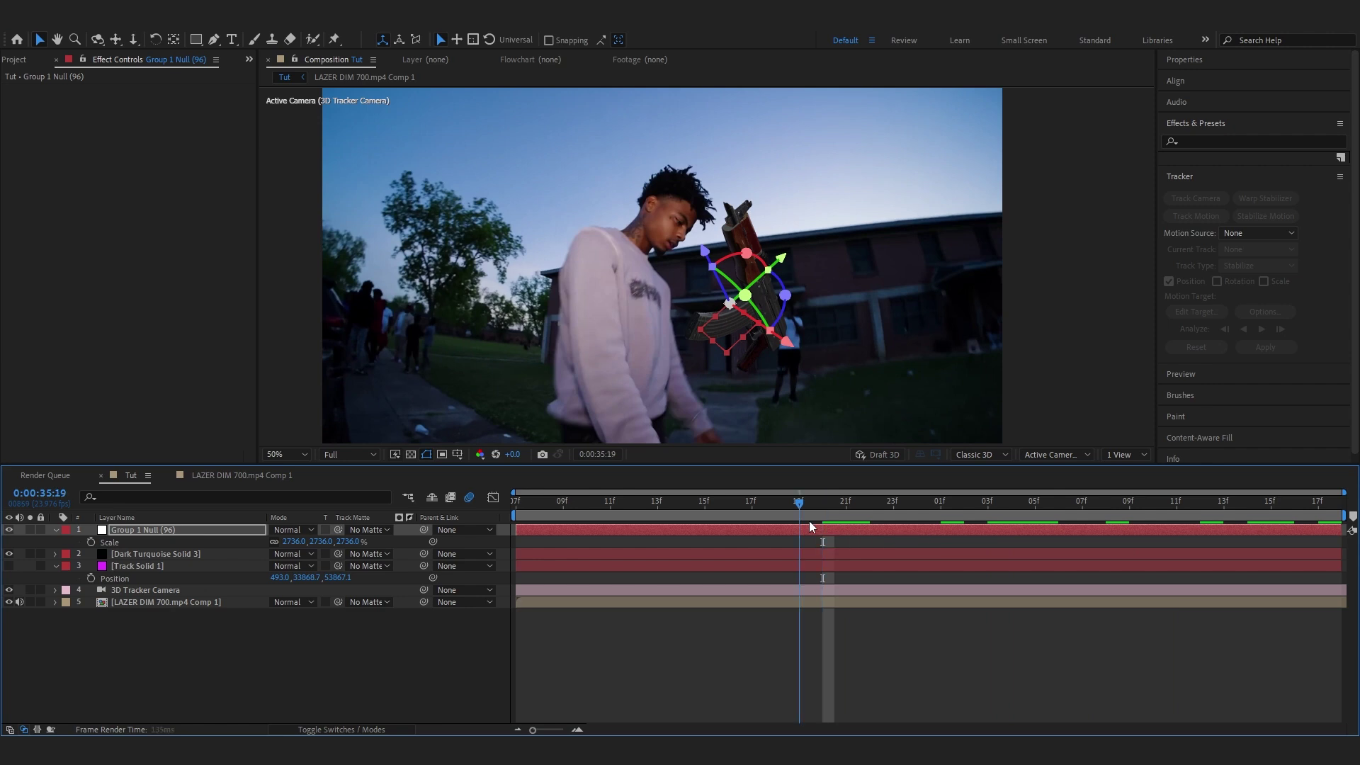
Keyframe the Group 1 Null's current Position and place that keyframe at about 0:00:36:14
key(Home)
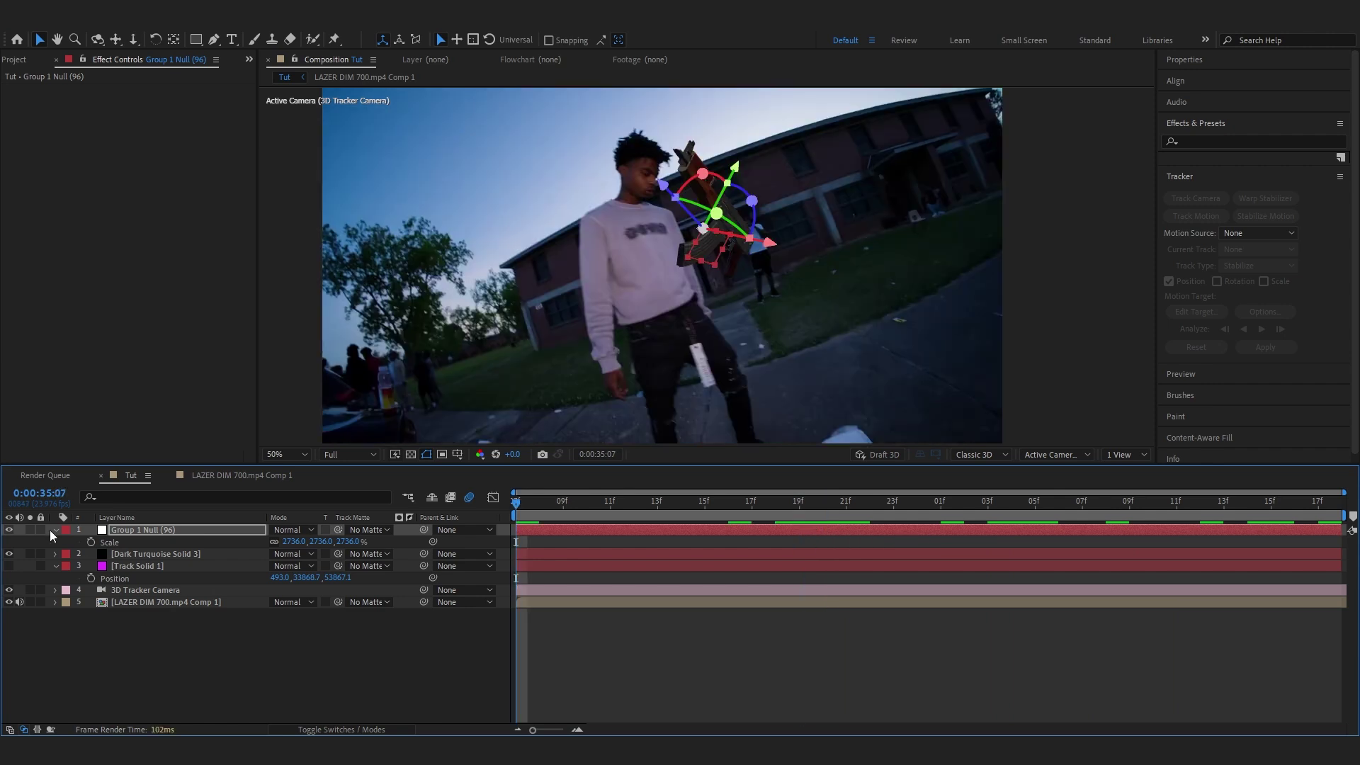
key(p)
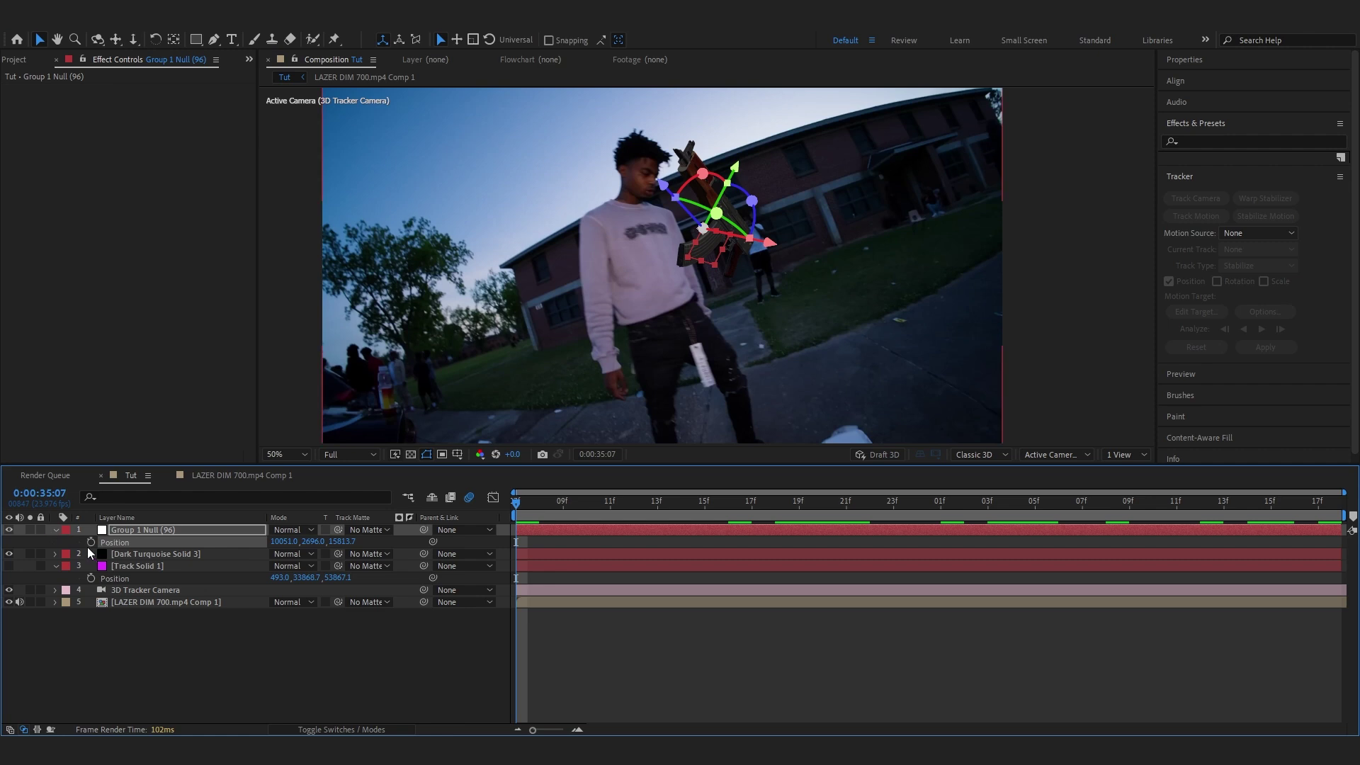
click(89, 542)
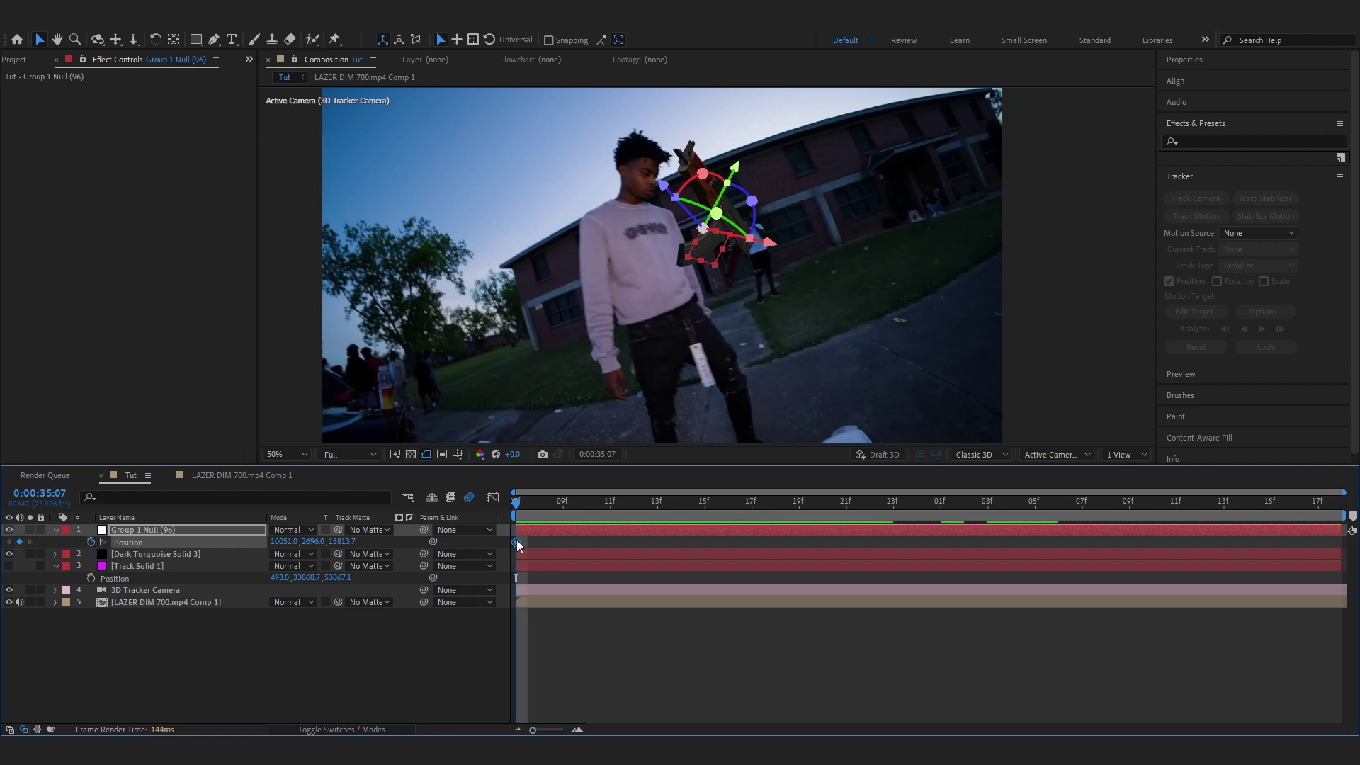
drag(515, 542, 1257, 526)
Move the null out of frame to about 15784, 4842, -3258 at 0:00:35:07 as the starting position, and ease both Position keyframes
click(768, 241)
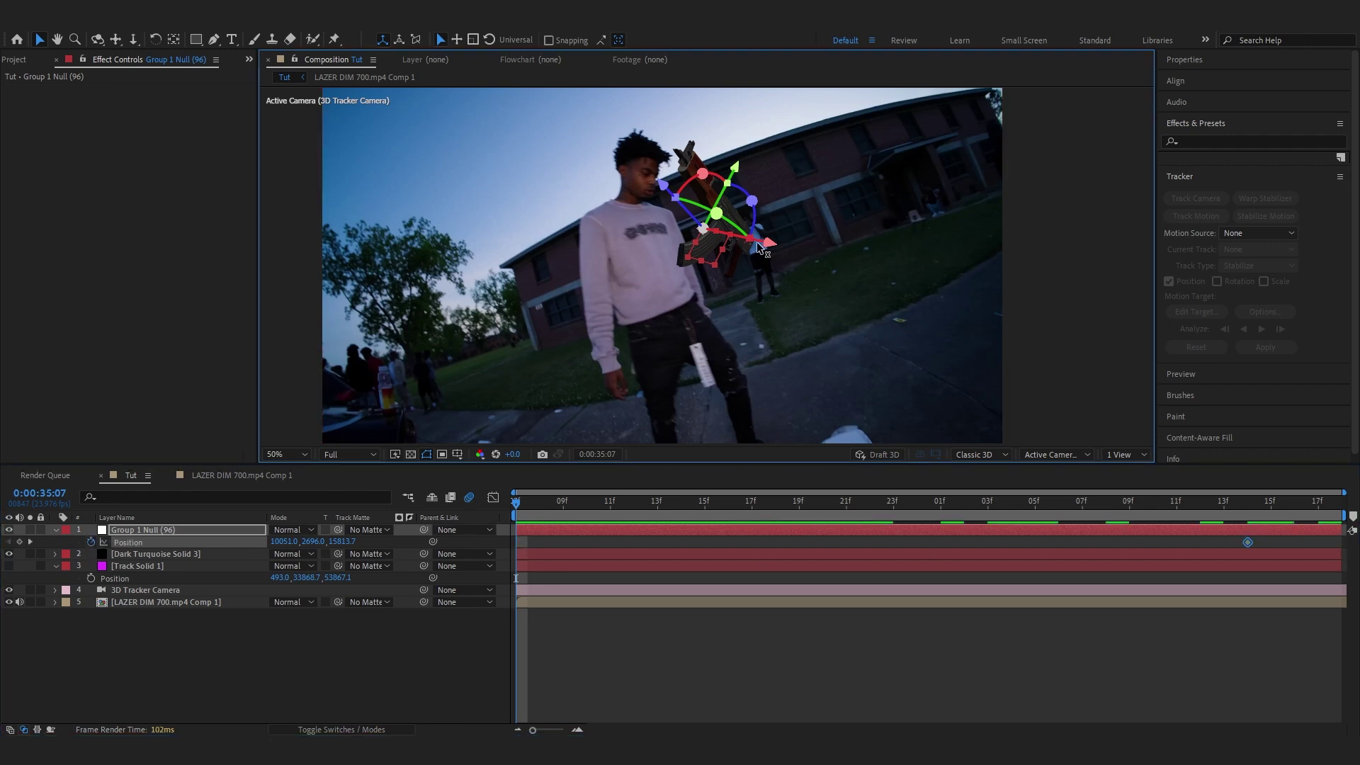
drag(771, 240, 1188, 298)
drag(586, 517, 374, 557)
key(Home)
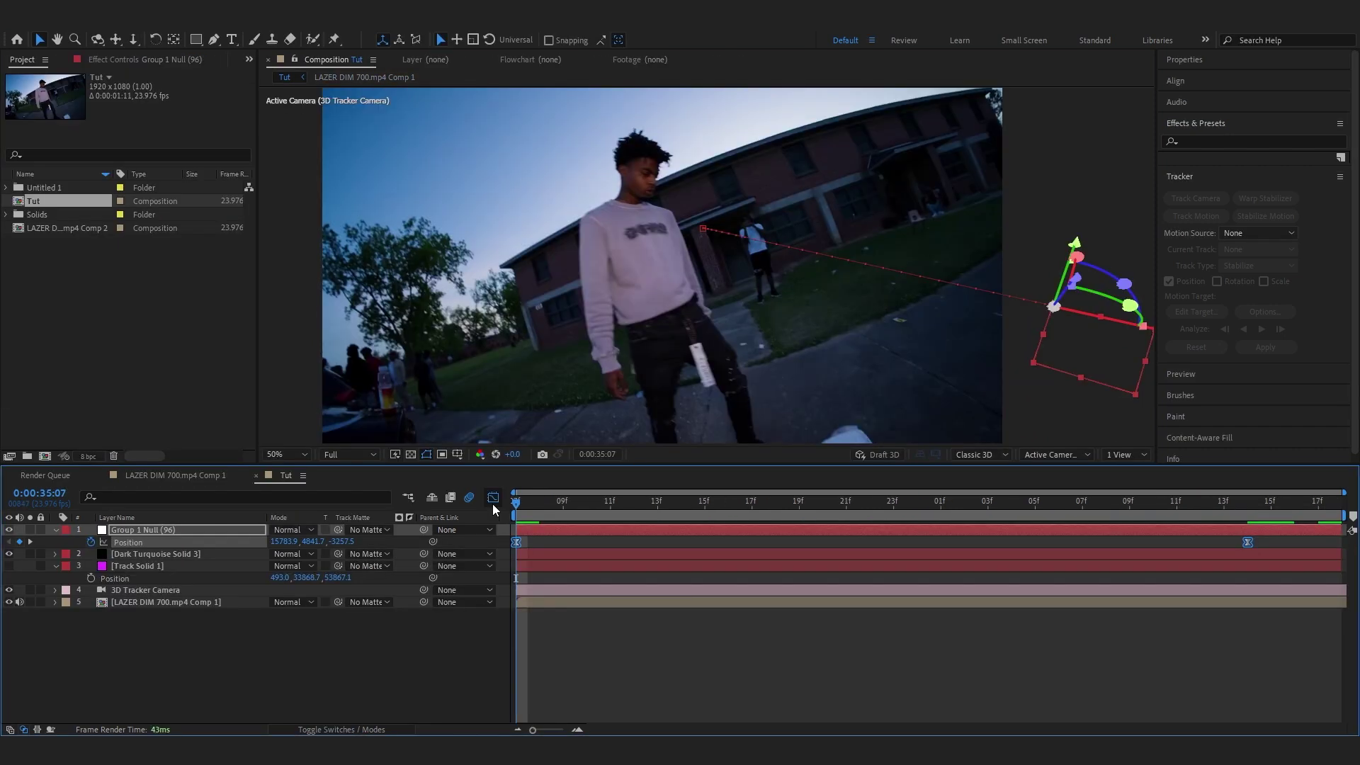
Shape the null's Position speed graph so the move starts very fast and slows down gradually into the last keyframe
click(493, 497)
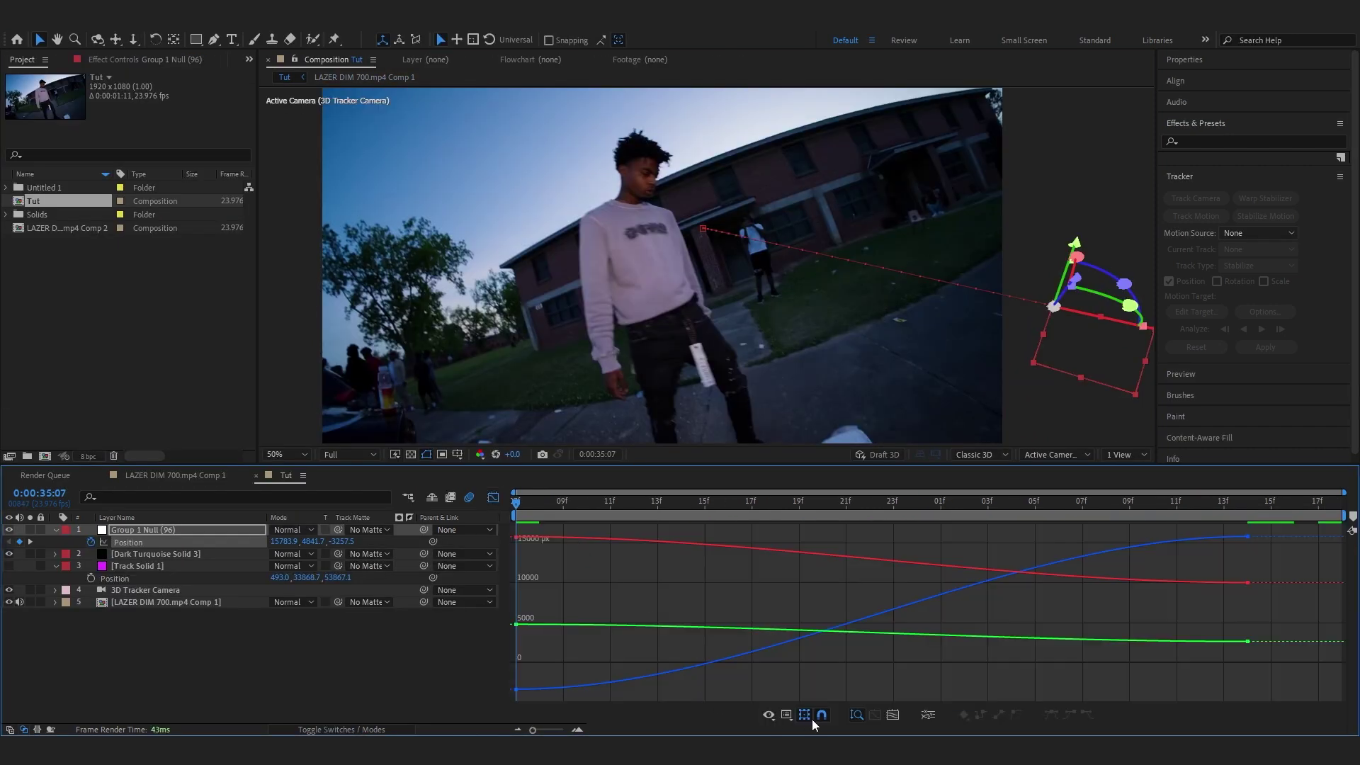
click(787, 714)
click(818, 577)
click(515, 689)
drag(638, 688, 518, 690)
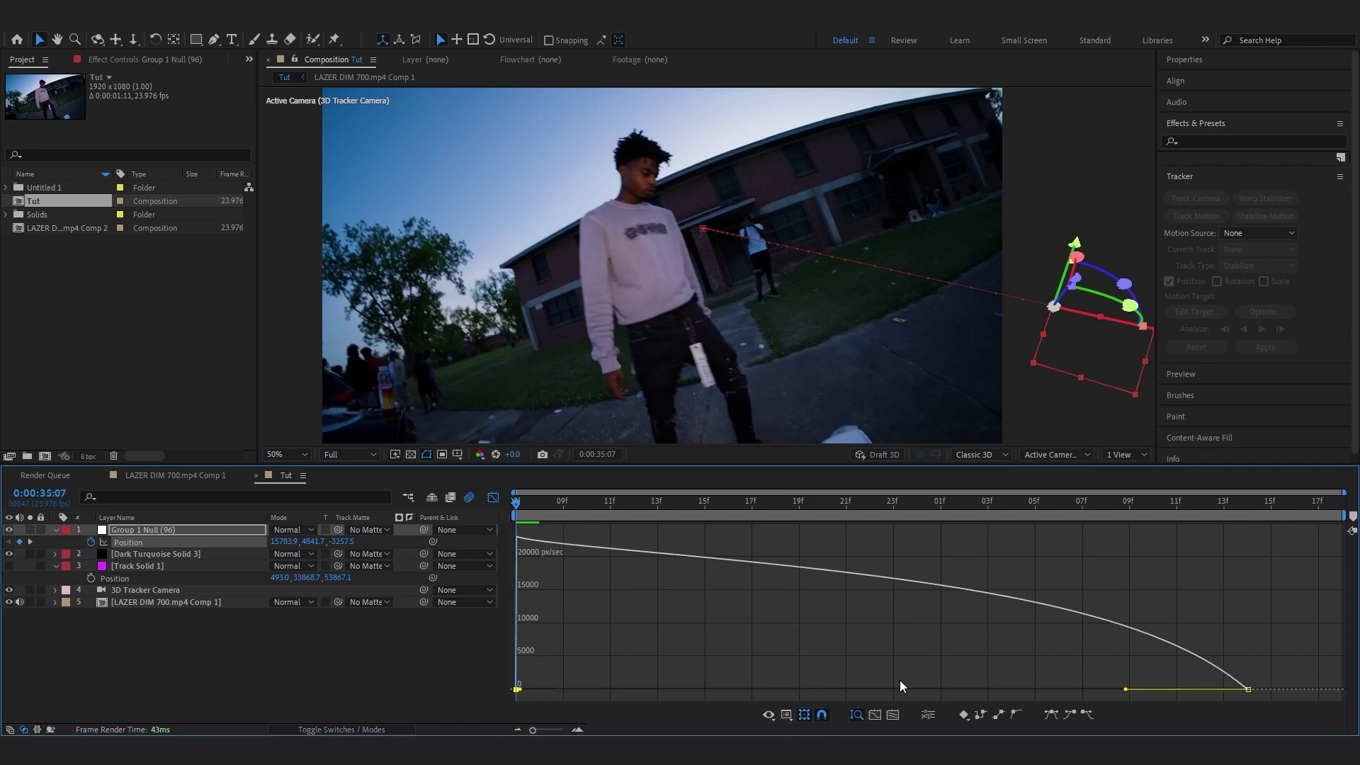
drag(1126, 690, 880, 688)
Preview the gun's fly-in, close the graph and shift the last Position keyframe to the end of the composition
key(space)
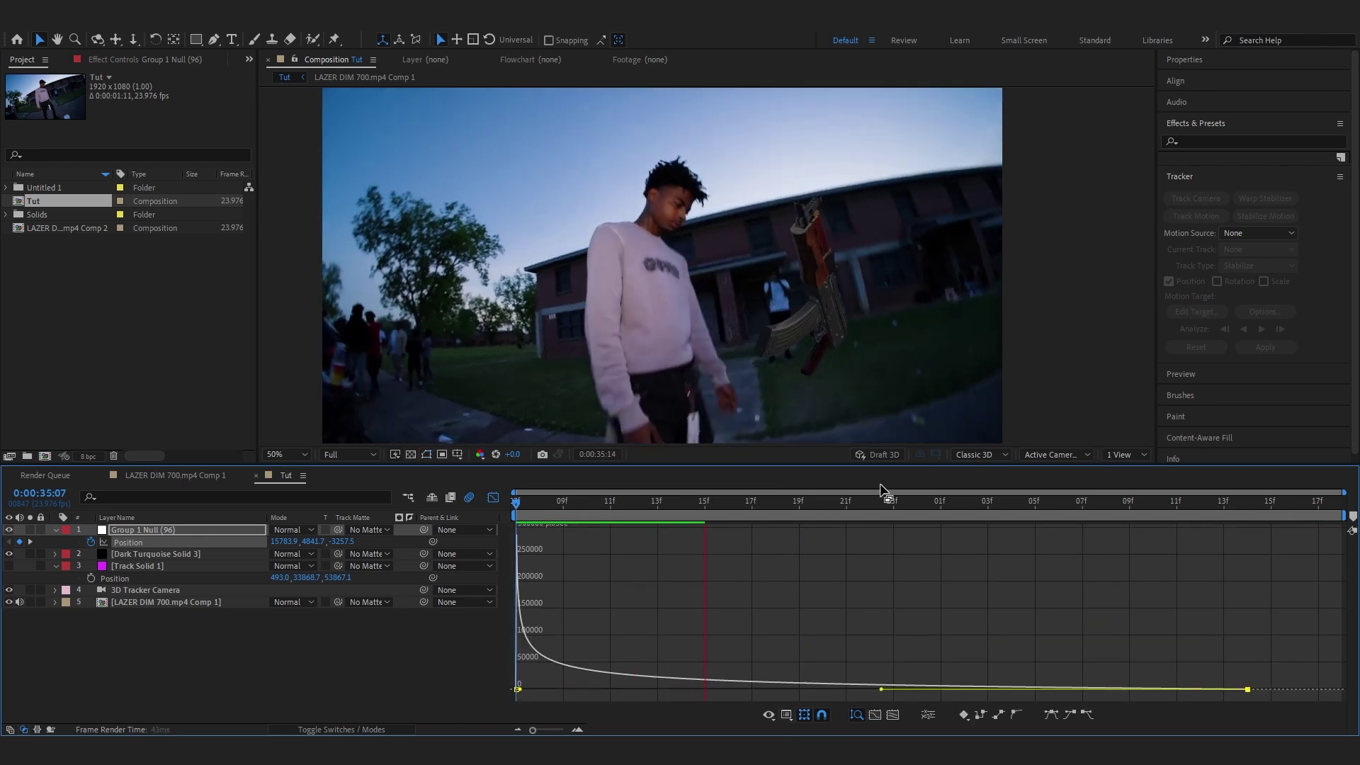
key(space)
click(493, 497)
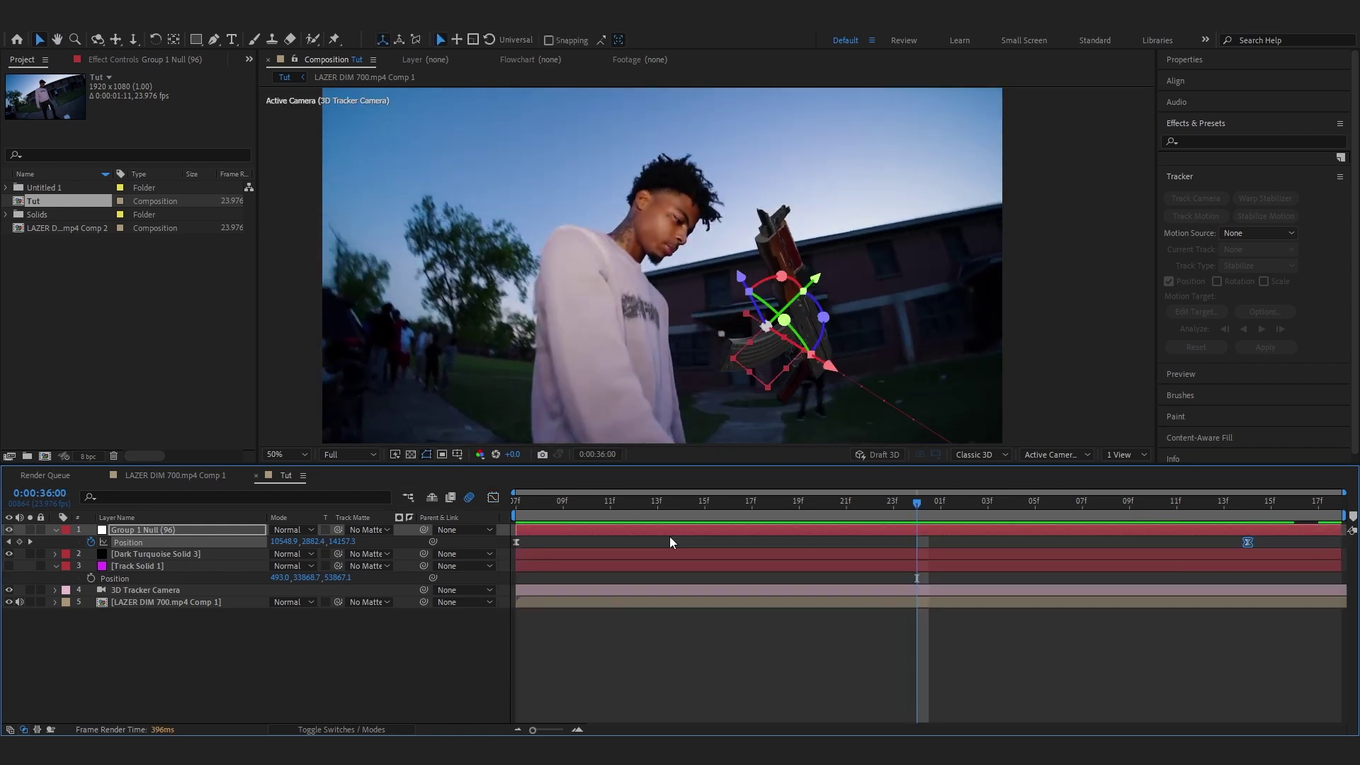
drag(1247, 543, 1342, 546)
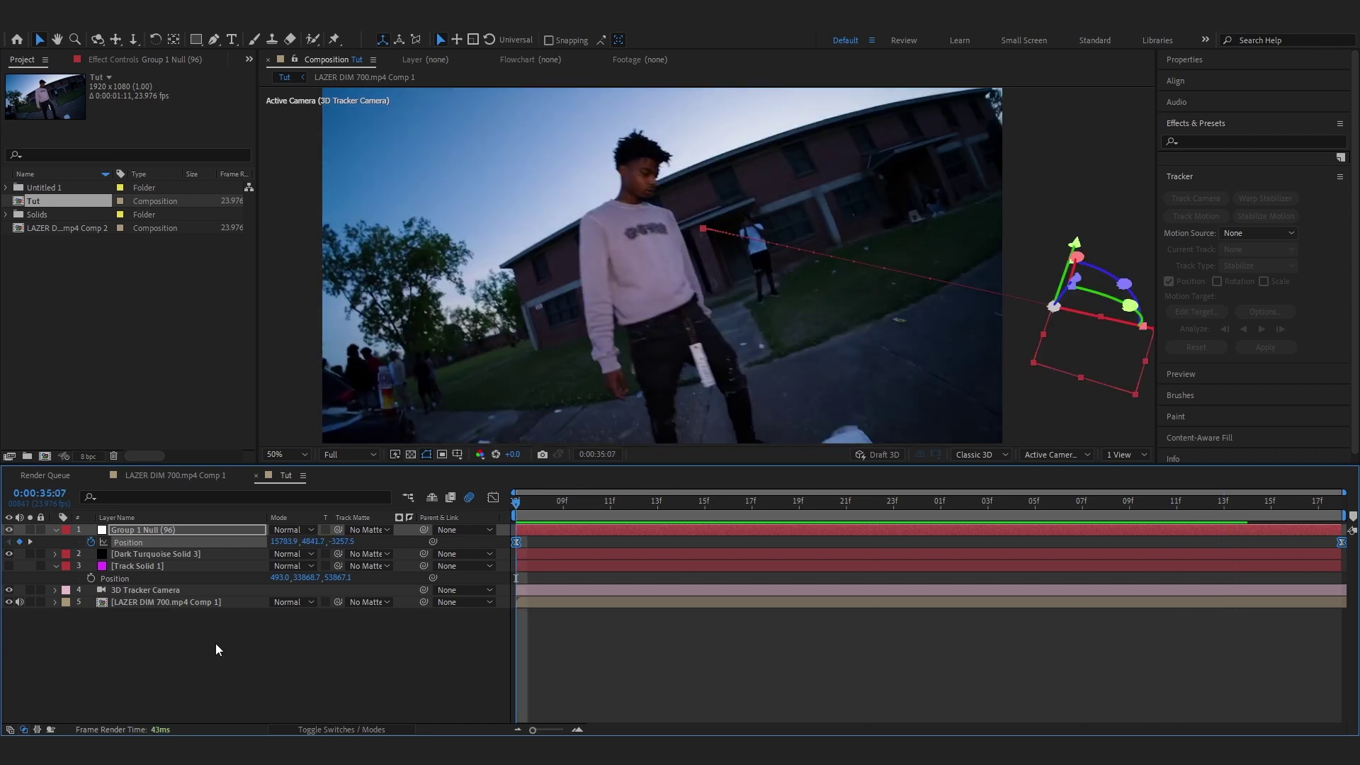
Animate the null's X Rotation from 1x+0° at 0:00:35:07 to 0x+0° at about 0:00:36:16 with eased keyframes
key(r)
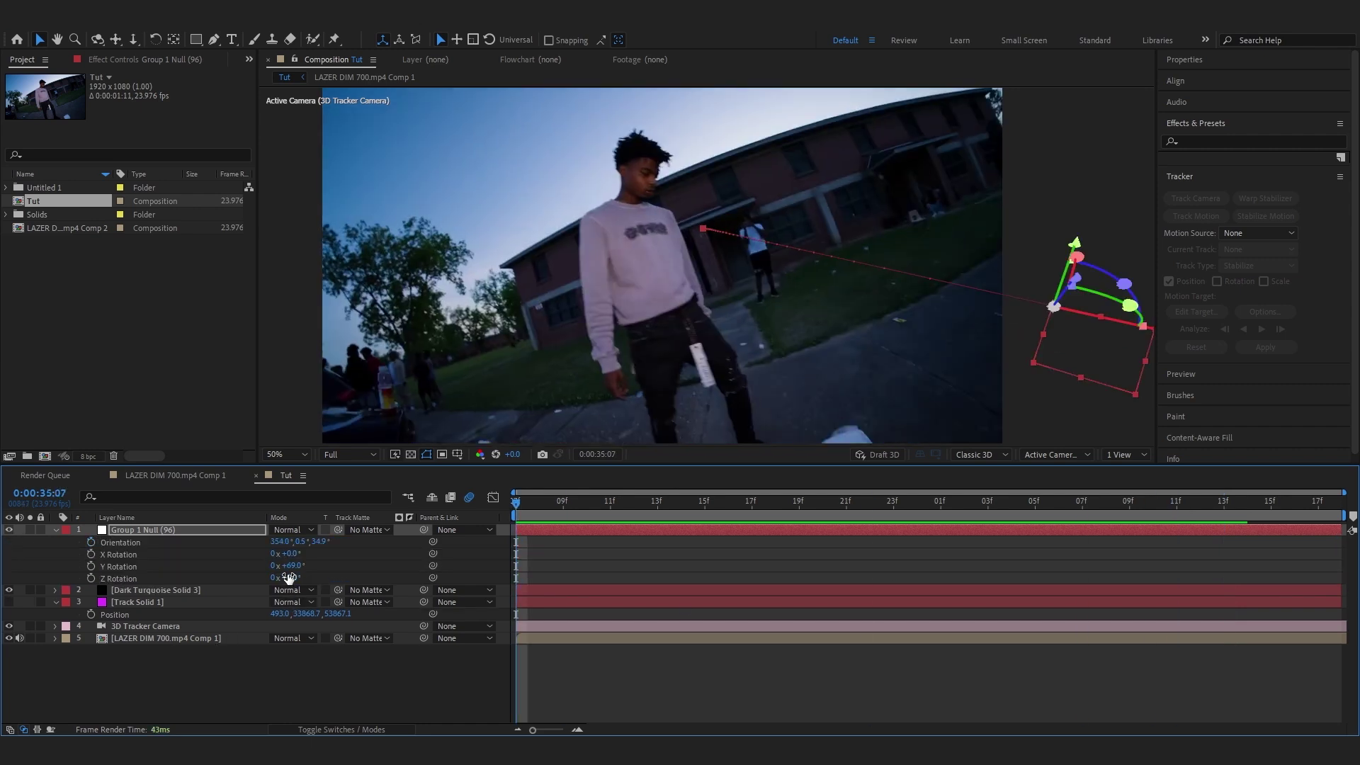
click(90, 554)
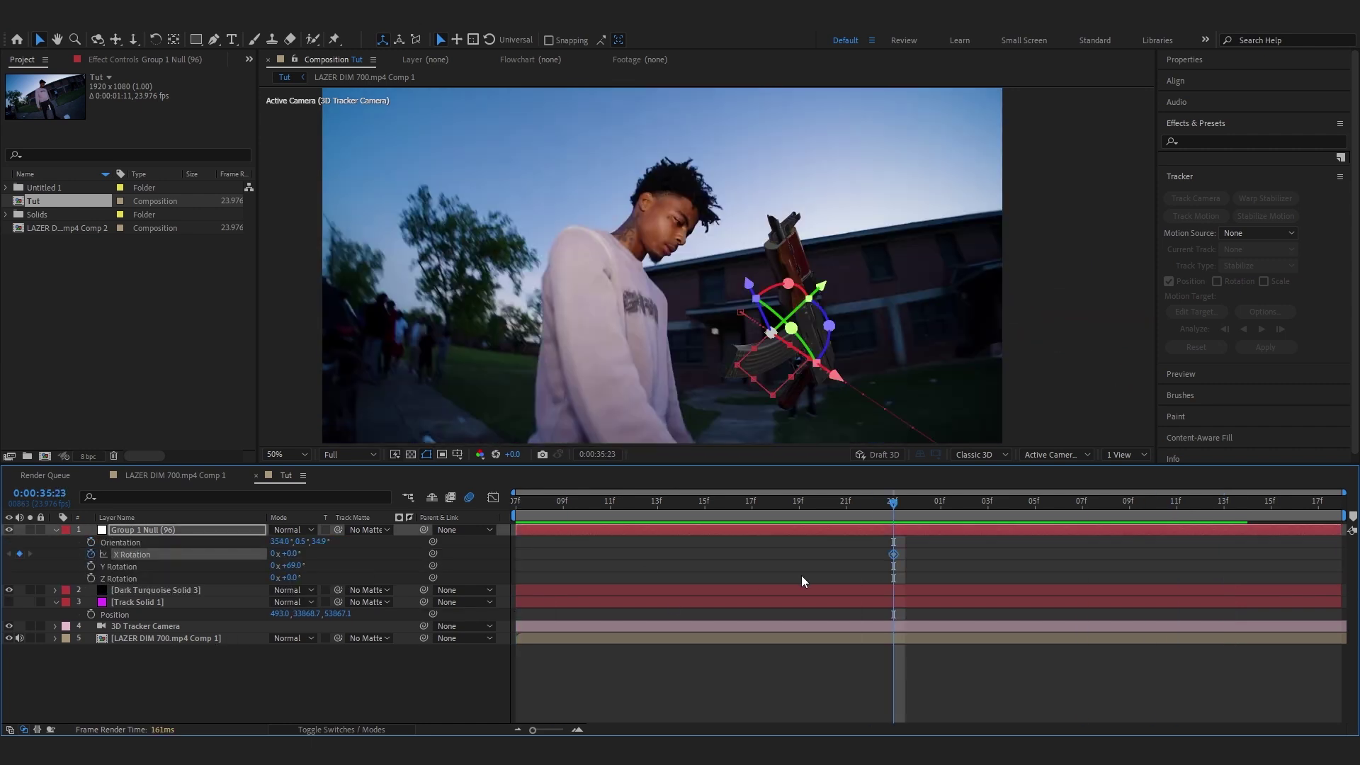
drag(895, 555, 1272, 554)
drag(894, 502, 394, 551)
click(275, 555)
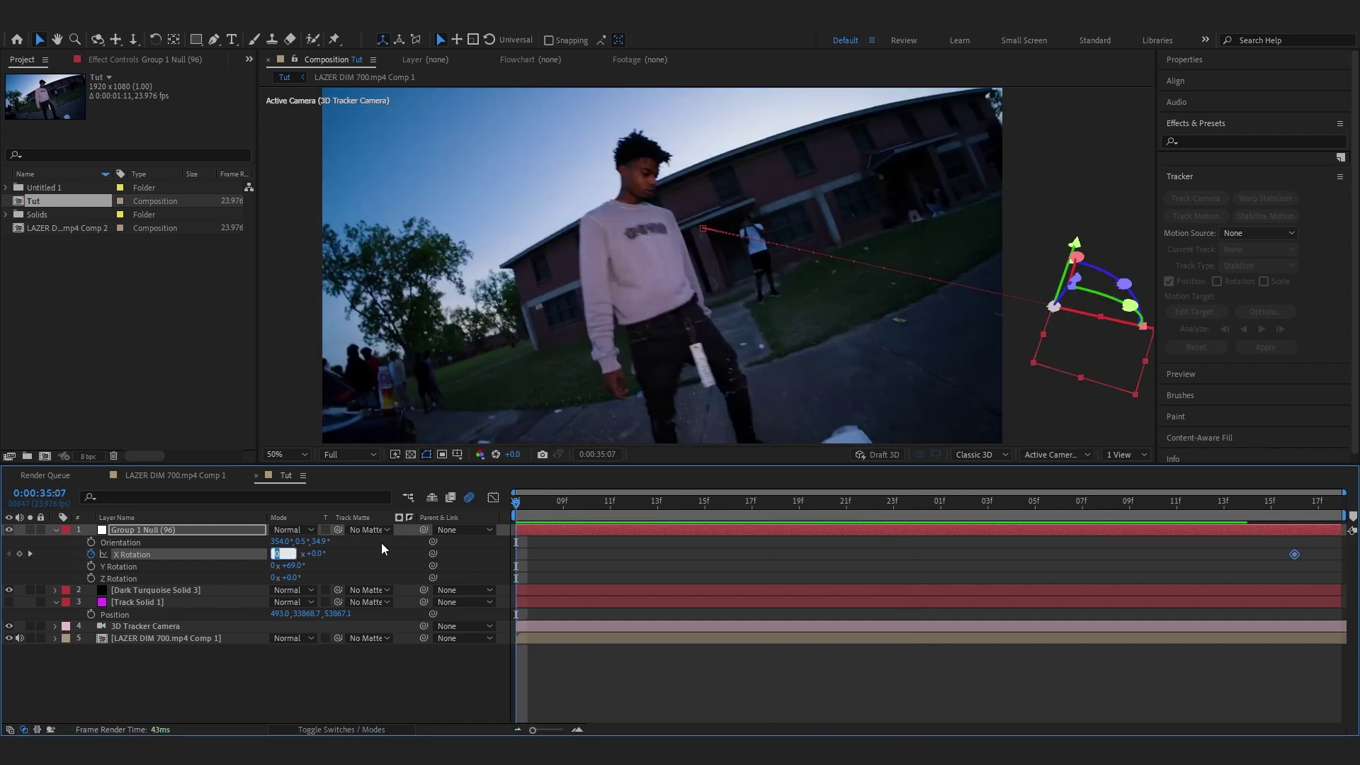
text(1)
key(Return)
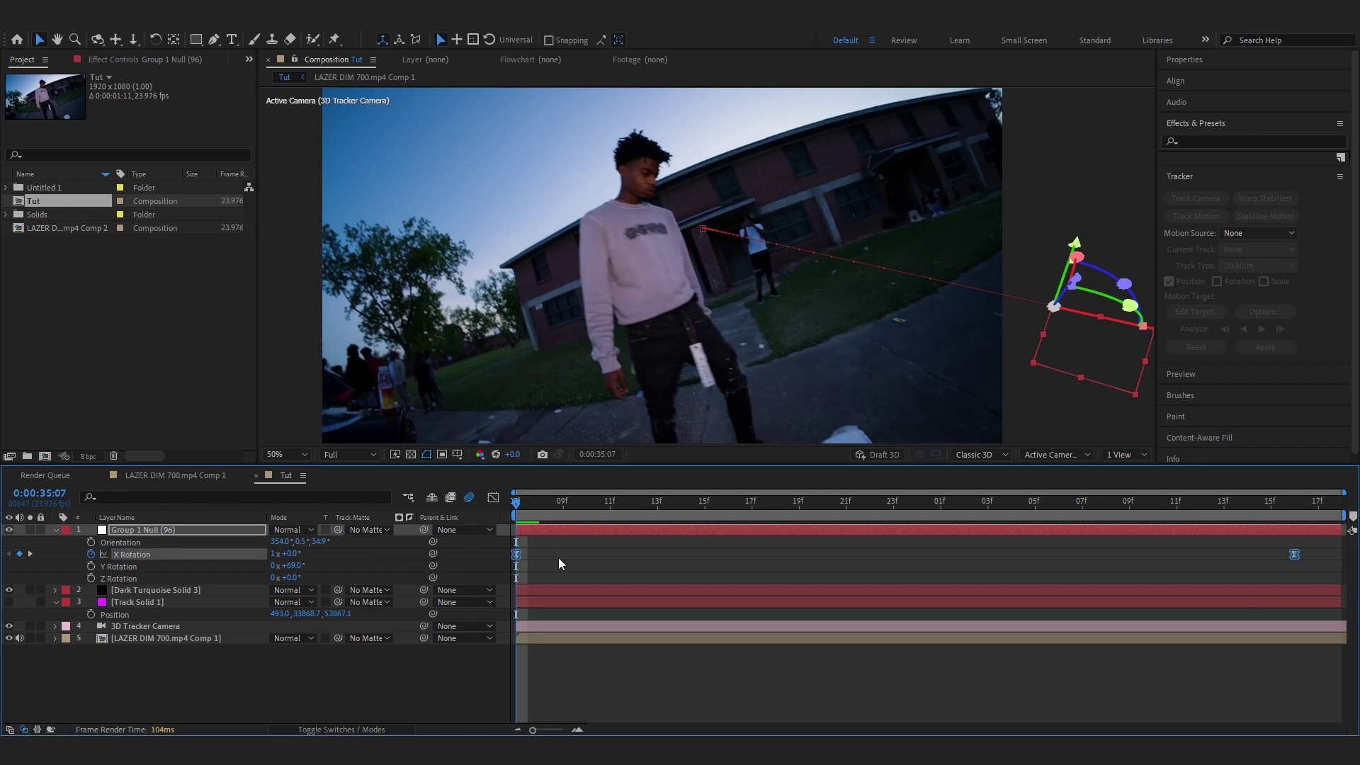
Shape the X Rotation value graph to drop steeply at the start and flatten toward the last keyframe, and preview the spin
click(494, 499)
drag(584, 532, 376, 600)
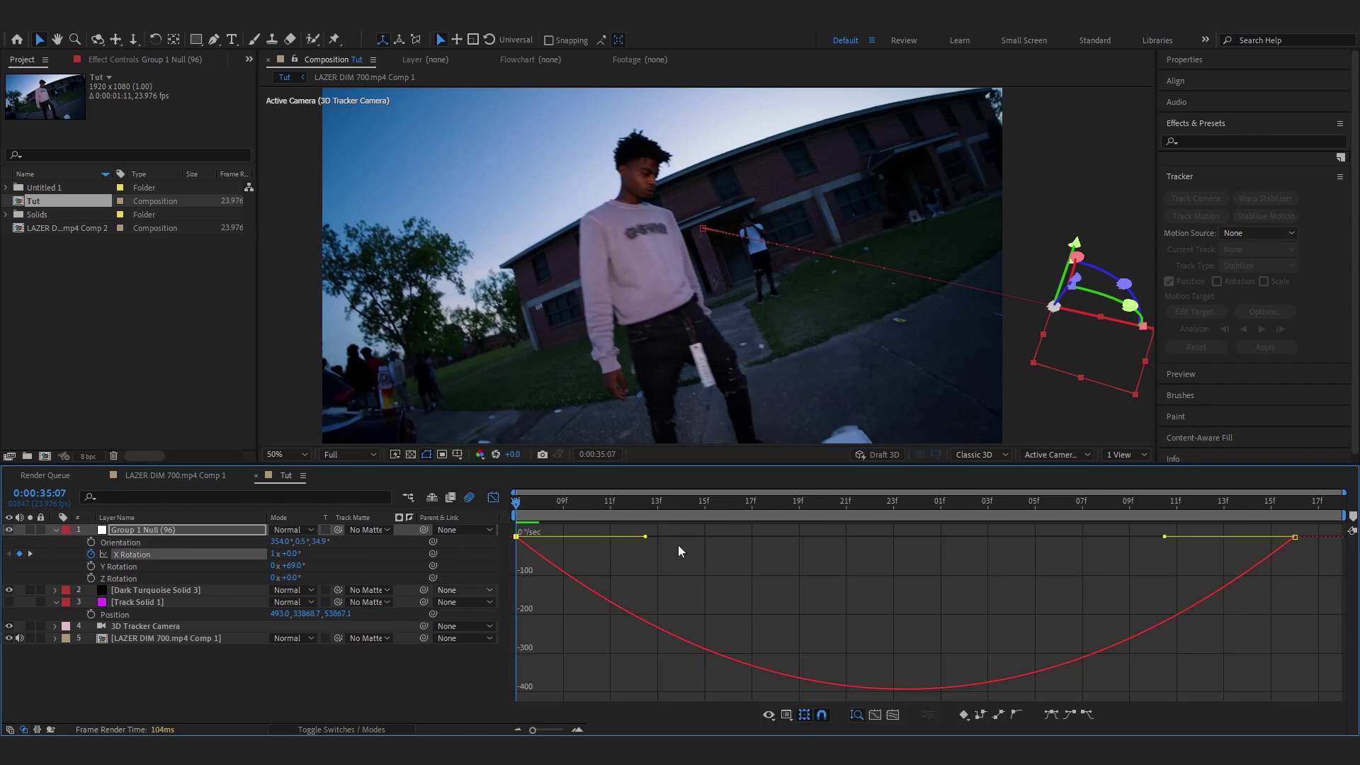
click(786, 714)
click(836, 562)
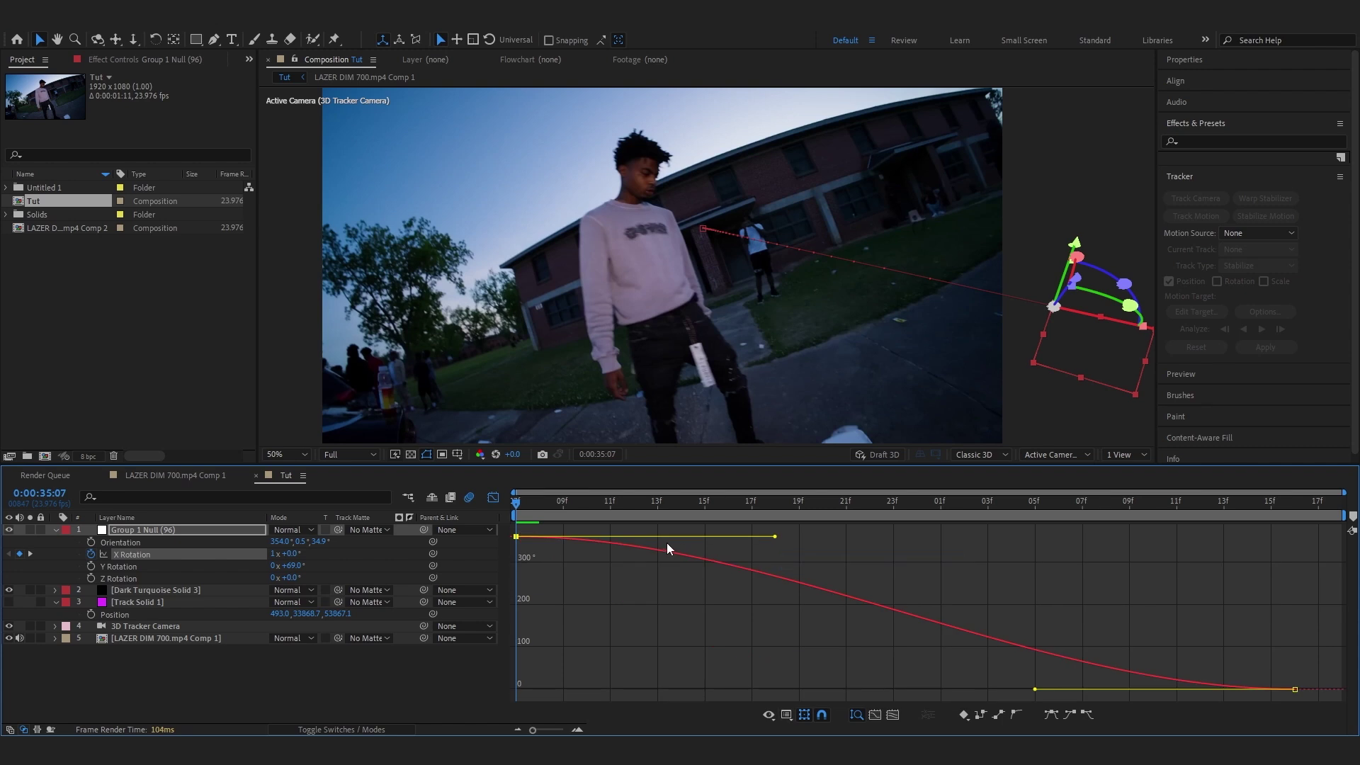
drag(775, 537, 521, 618)
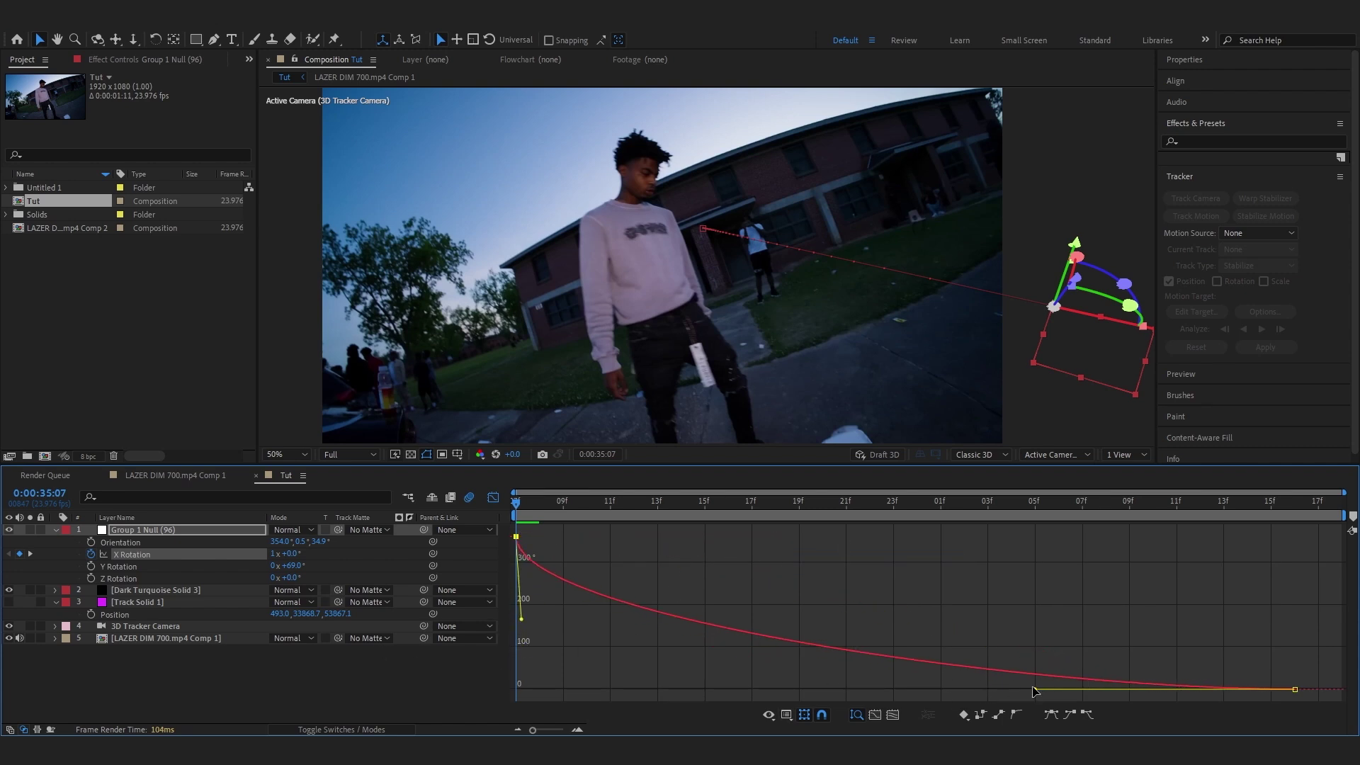
drag(1034, 689, 683, 688)
key(space)
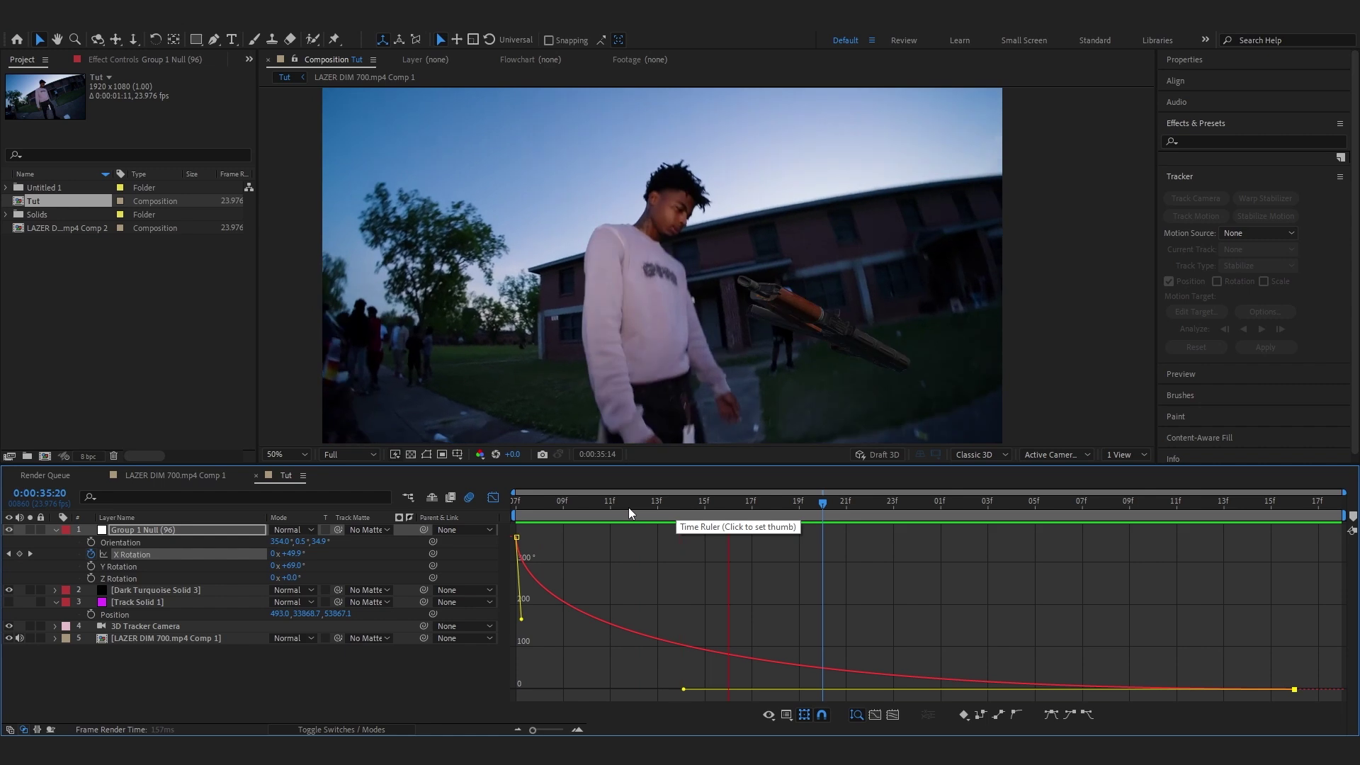
Set the group null's Y Rotation to 79° and its Orientation to about 5.2°, 350.1°, 19.6°, and preview the spin
key(space)
key(Home)
key(space)
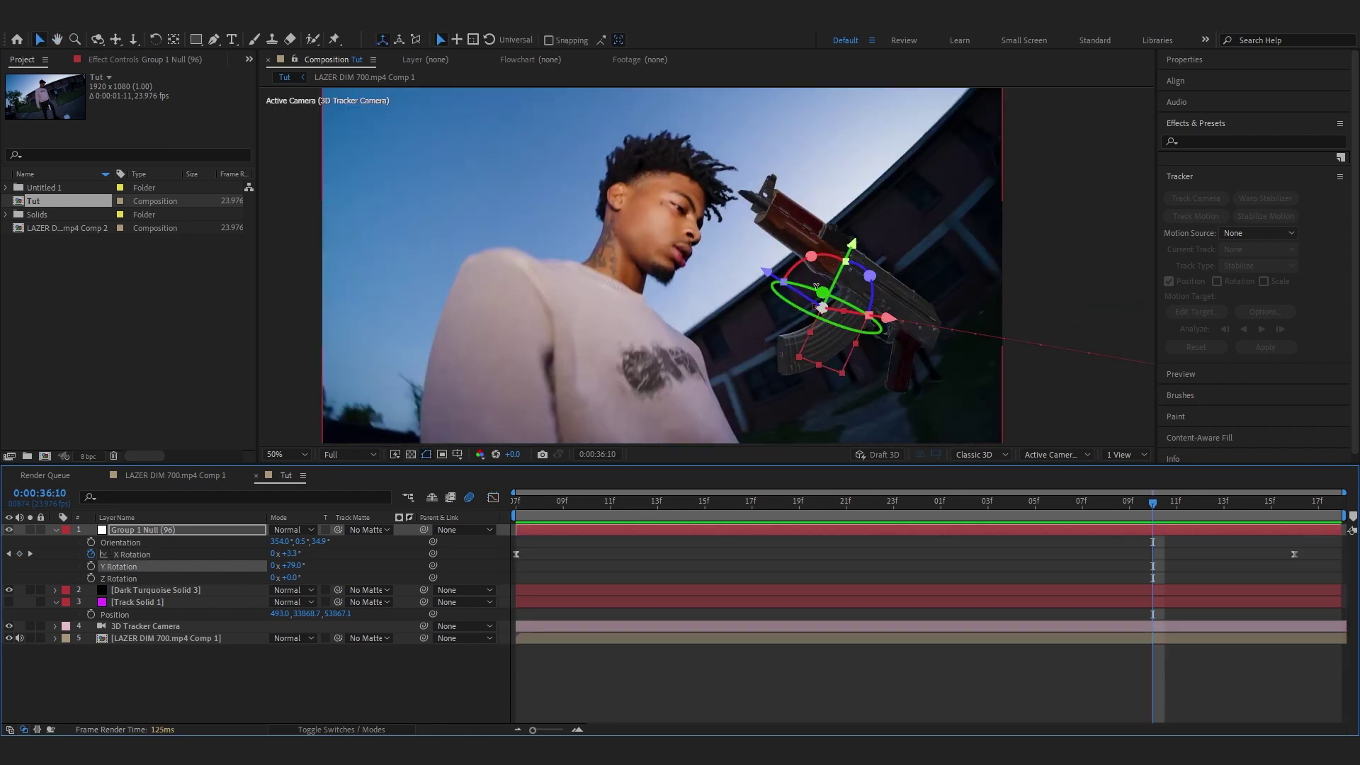
drag(829, 301, 791, 304)
drag(1152, 503, 482, 570)
key(space)
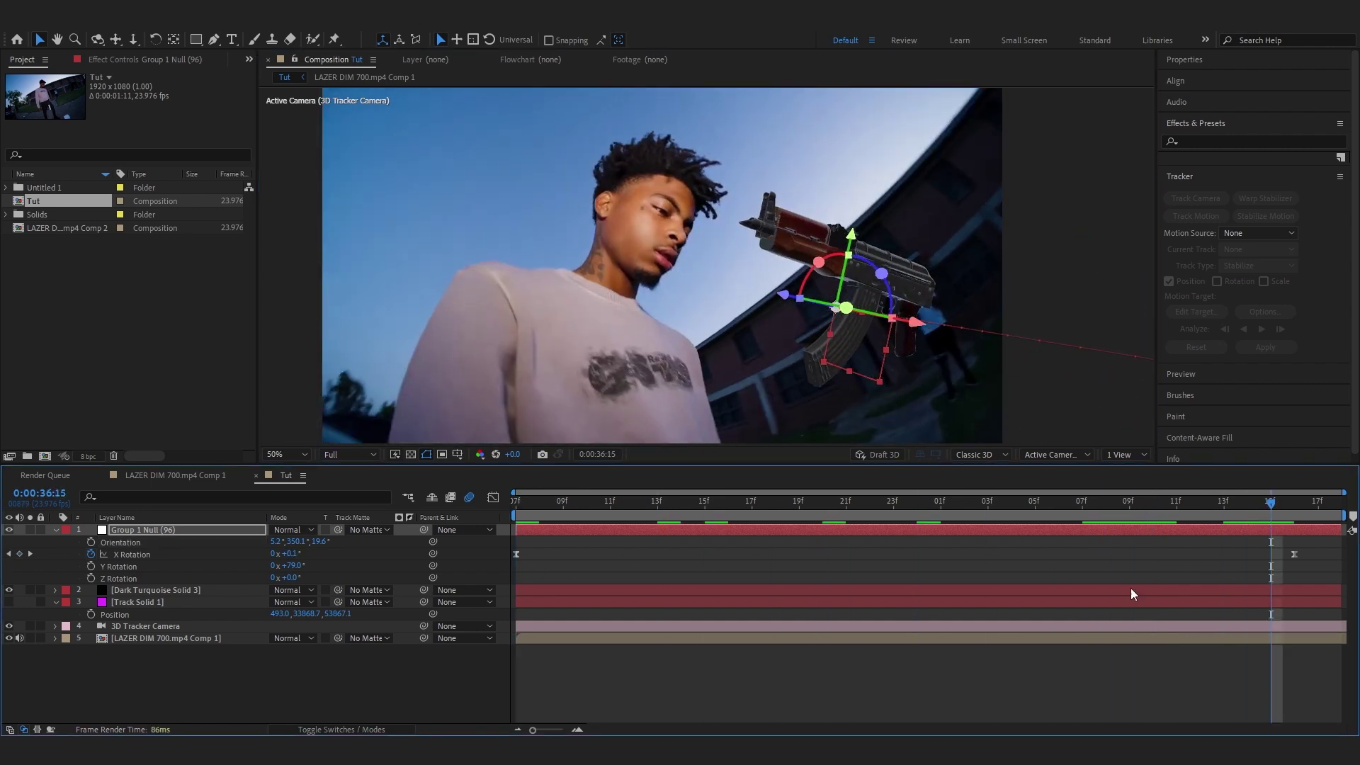
Keyframe the null's Orientation at 0:00:36:15, turn the gun to a different starting pose at 0:00:35:07, and ease both keyframes
click(92, 542)
drag(1271, 501, 894, 516)
drag(672, 576, 530, 571)
drag(885, 273, 1110, 273)
drag(949, 287, 931, 389)
drag(540, 542, 1345, 525)
key(F9)
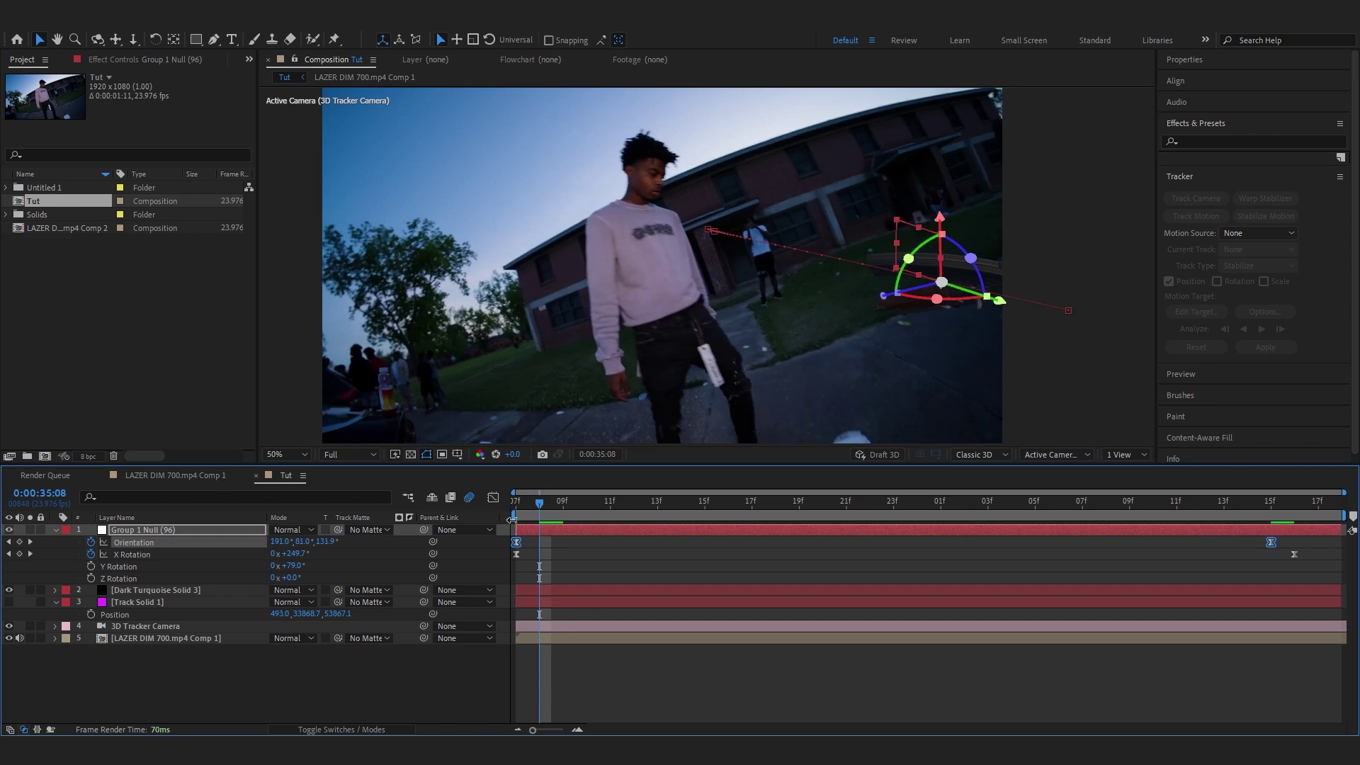
Shape the Orientation speed graph so the turn starts fast and slows toward the last keyframe, and preview it
click(492, 499)
click(786, 715)
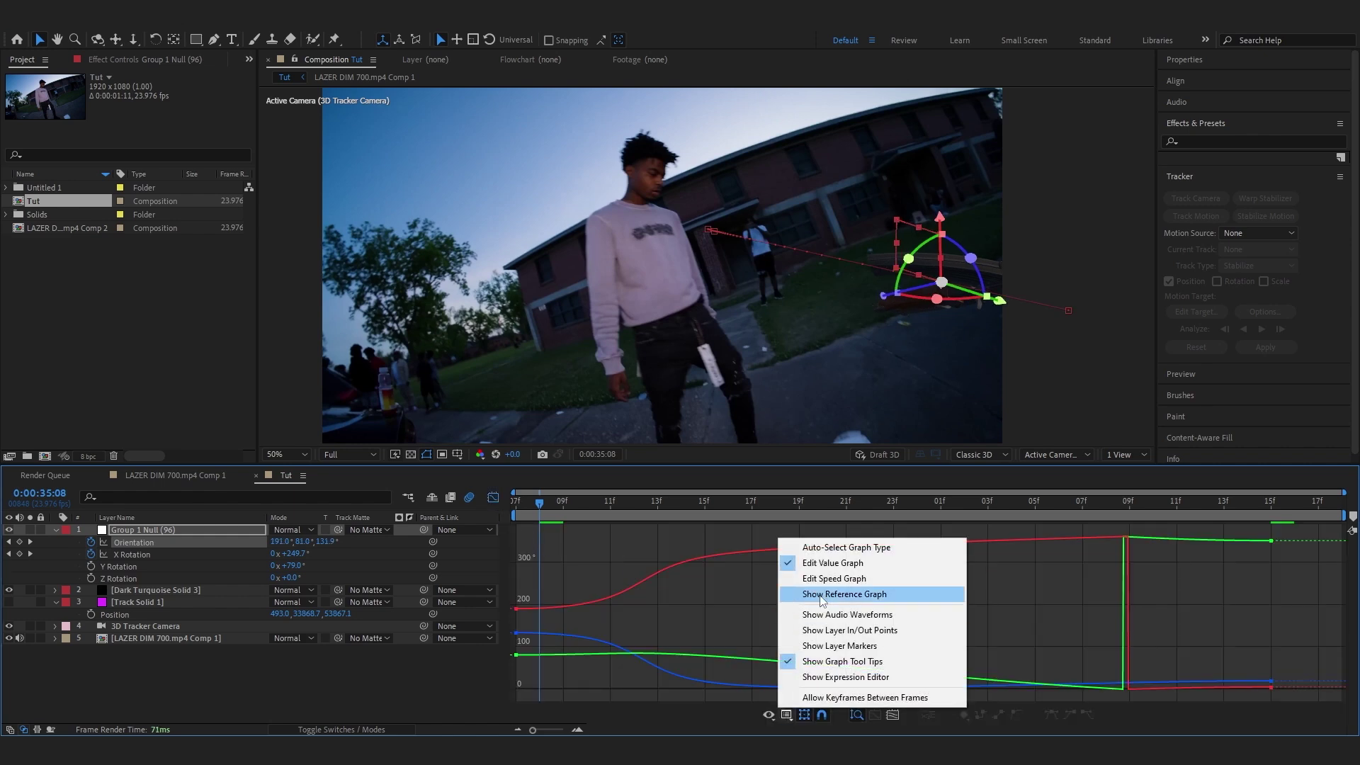
click(824, 577)
click(622, 600)
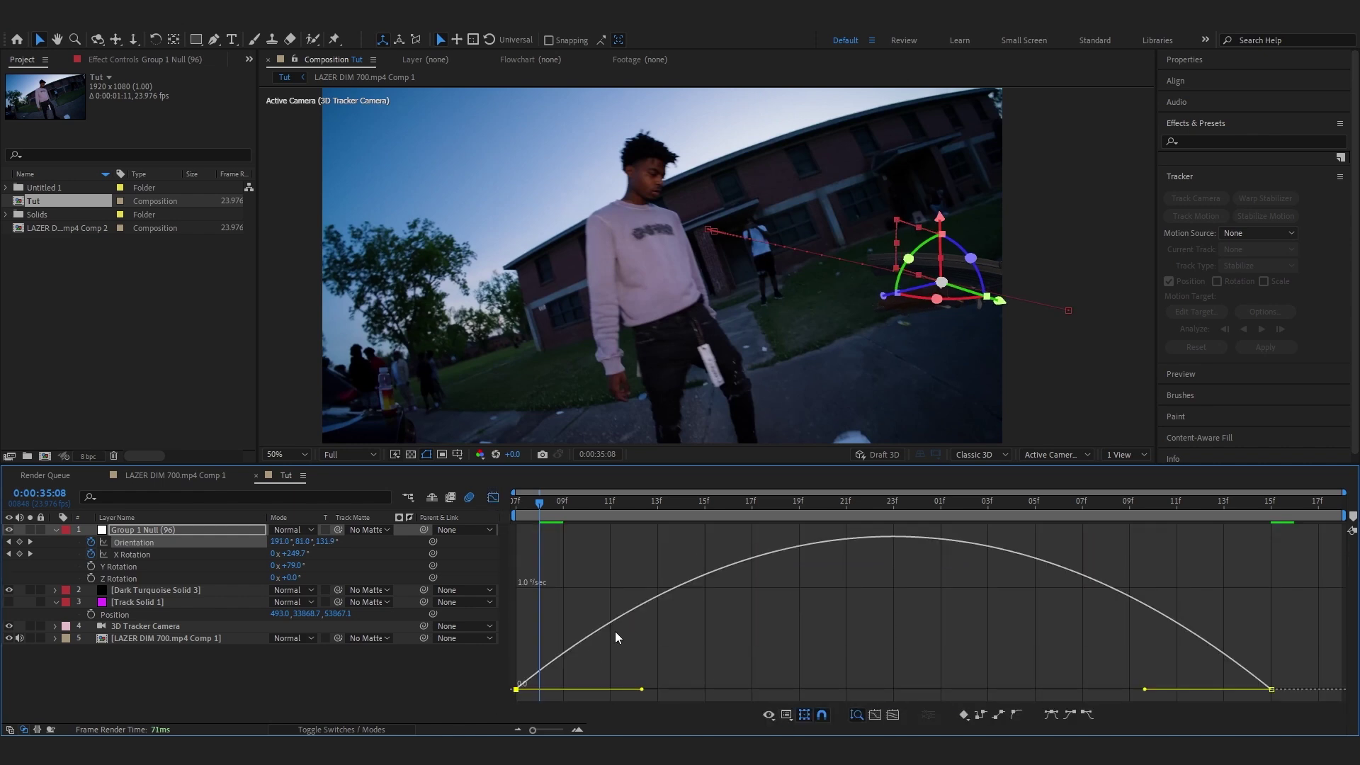
drag(641, 691, 360, 699)
key(space)
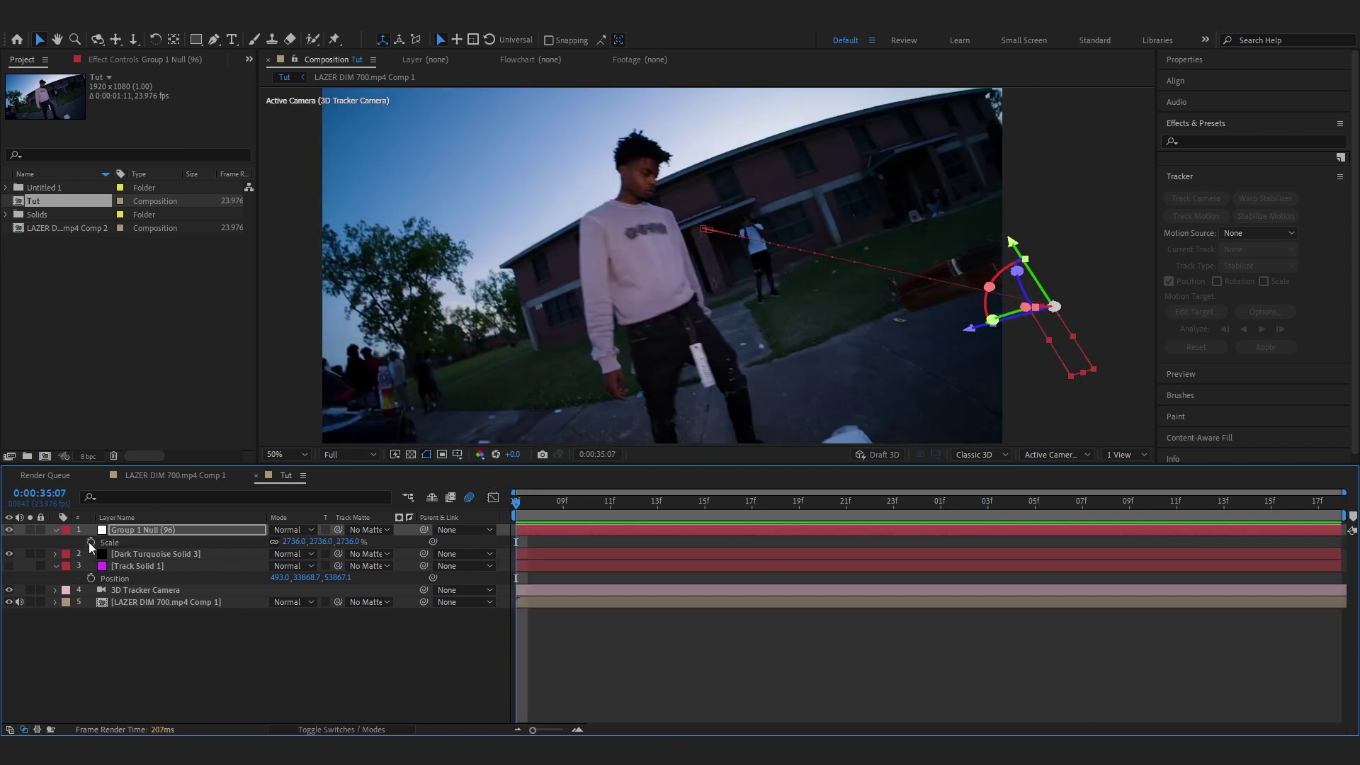
Animate the null's Scale from 0% at 0:00:35:07 to 2736% at 0:00:36:16 with eased keyframes
click(91, 543)
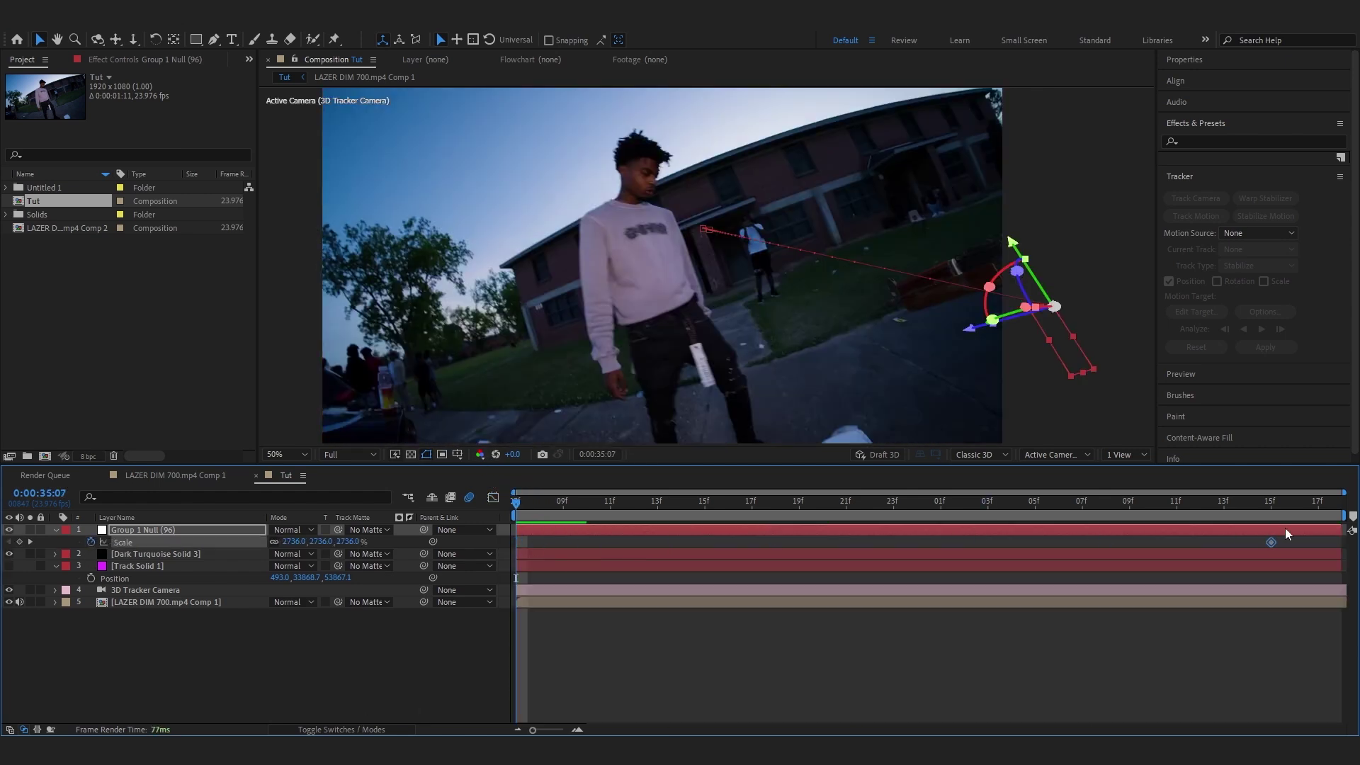
click(293, 543)
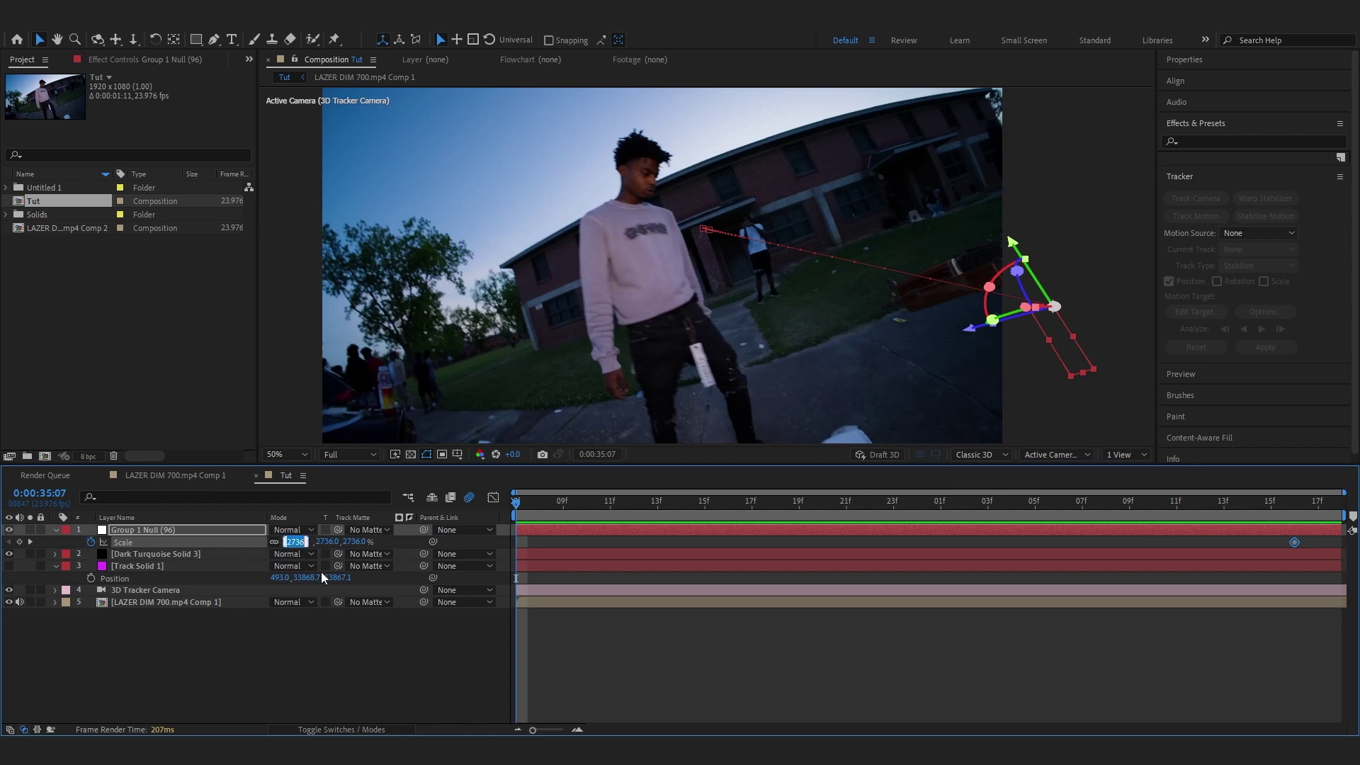
text(0)
click(358, 656)
drag(508, 539, 1331, 552)
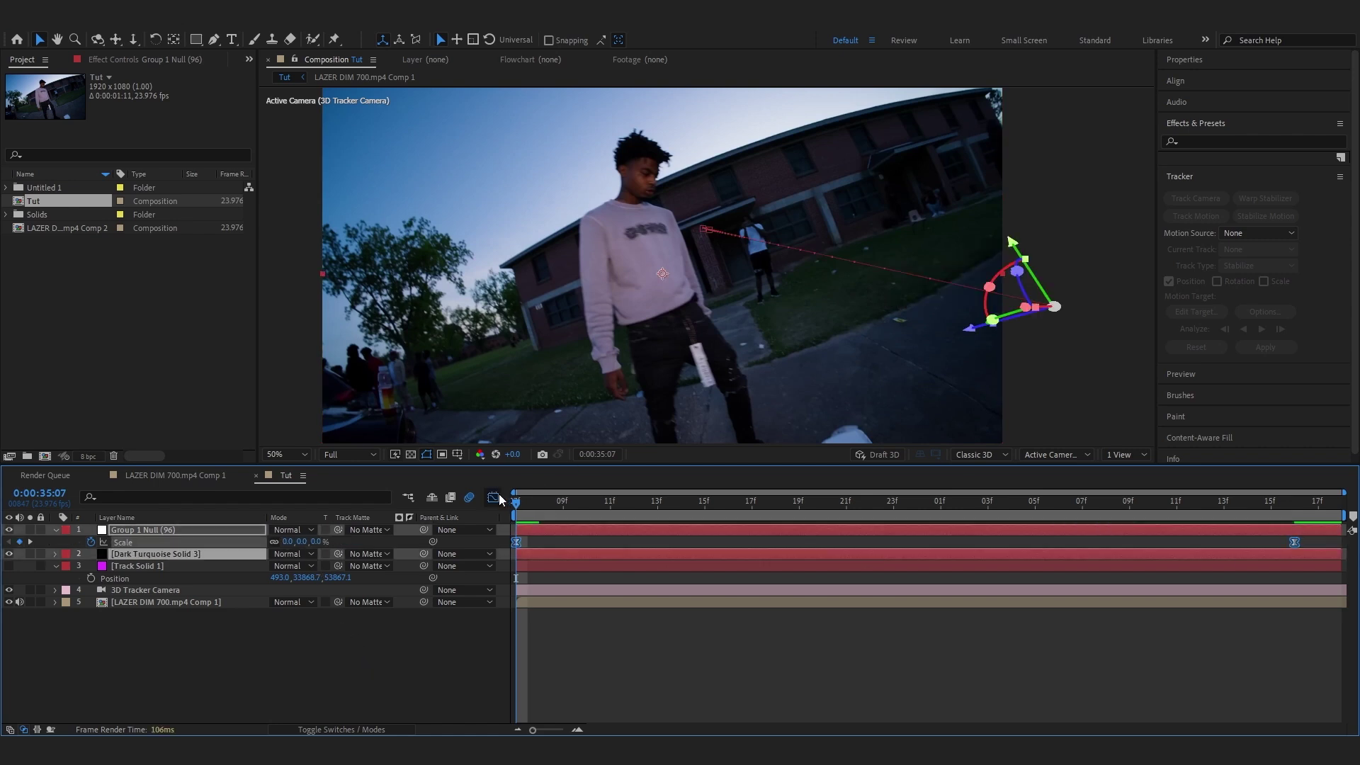
Shape the Scale value graph to rise steeply at the start and flatten toward the last keyframe, and preview the growth
click(496, 497)
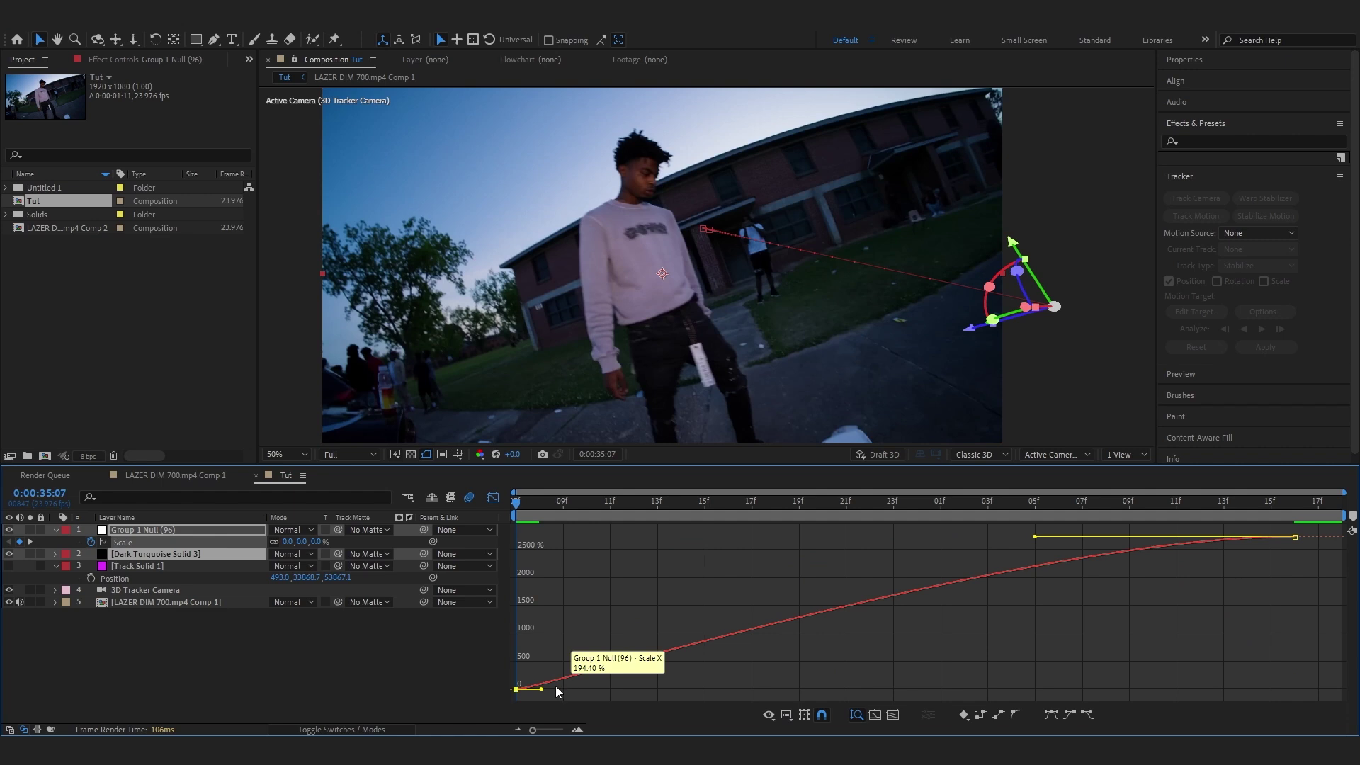
drag(551, 687, 521, 595)
drag(1035, 539, 671, 535)
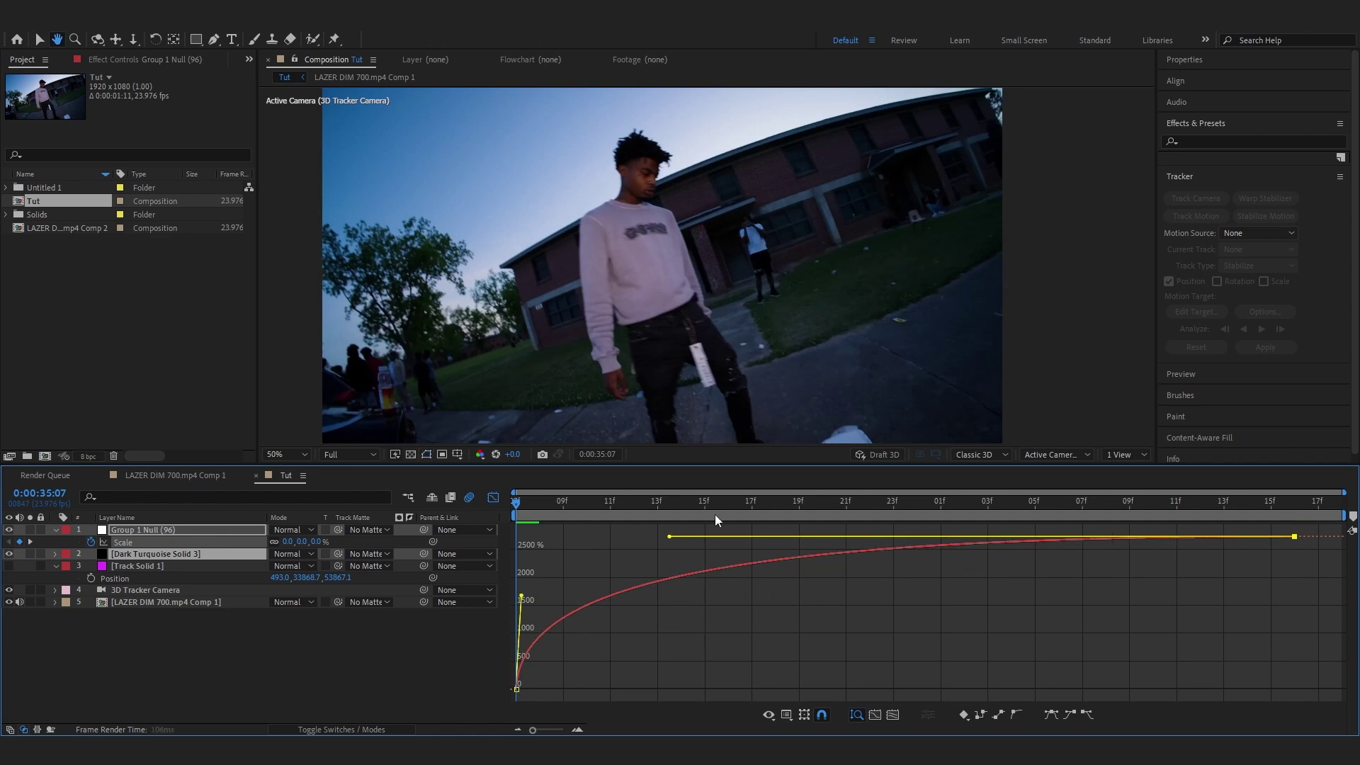
key(space)
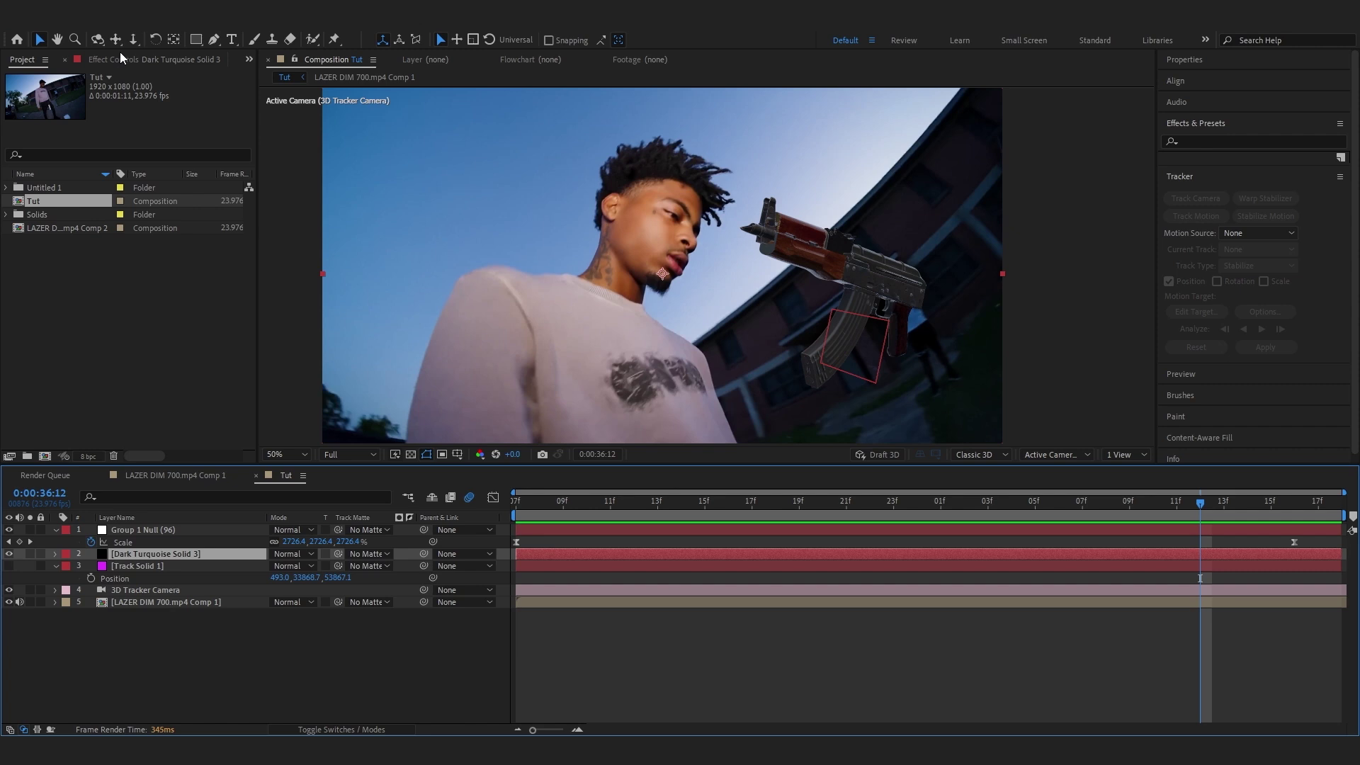
Enable ambient occlusion in the Element effect's render settings on Dark Turquoise Solid 3 and set SSAO Intensity to 50
click(120, 53)
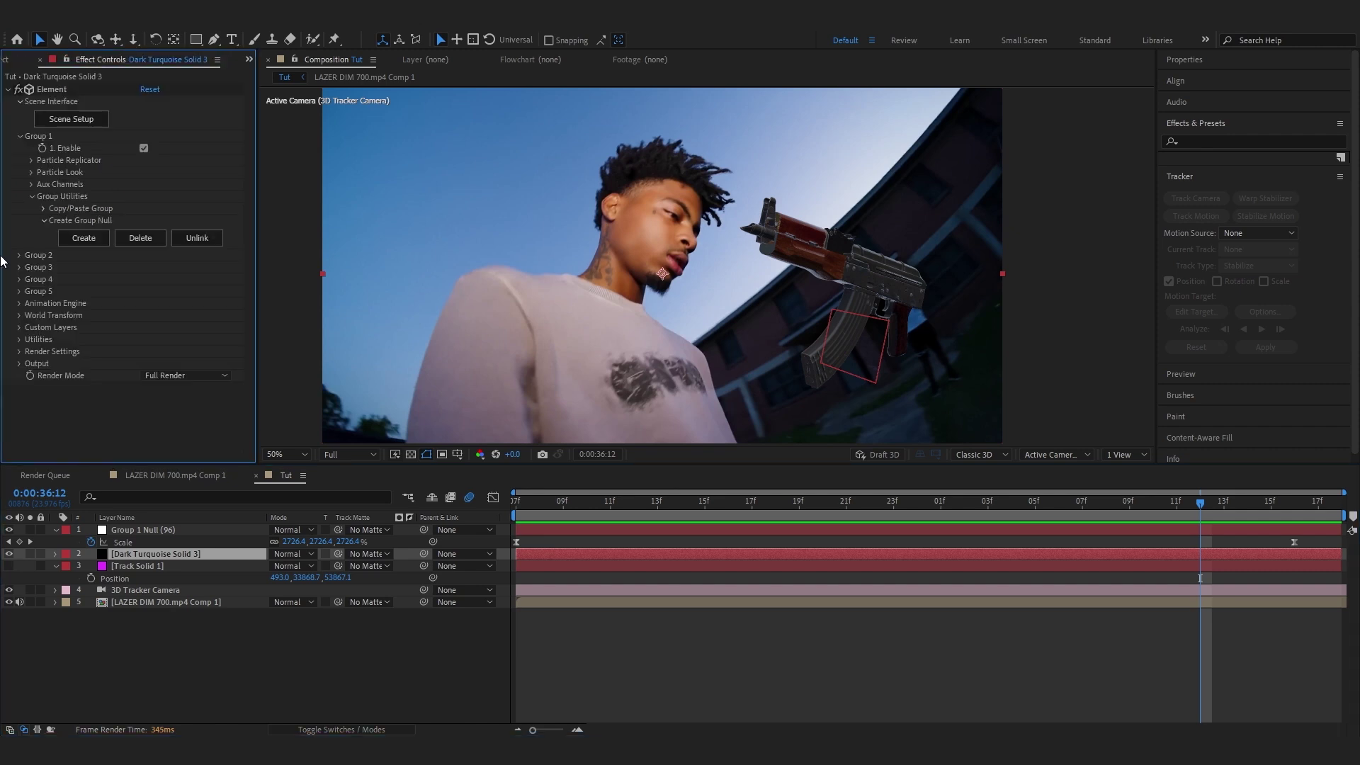
click(19, 136)
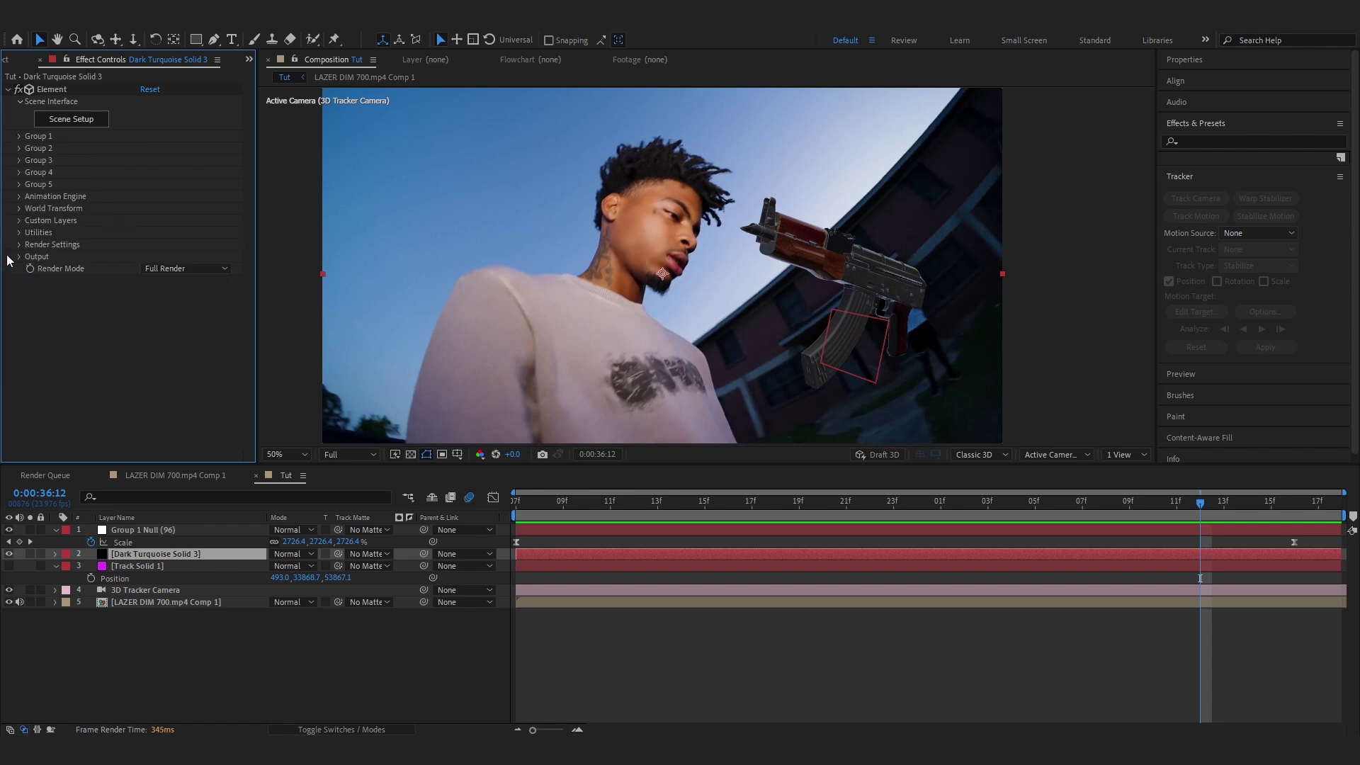
click(19, 244)
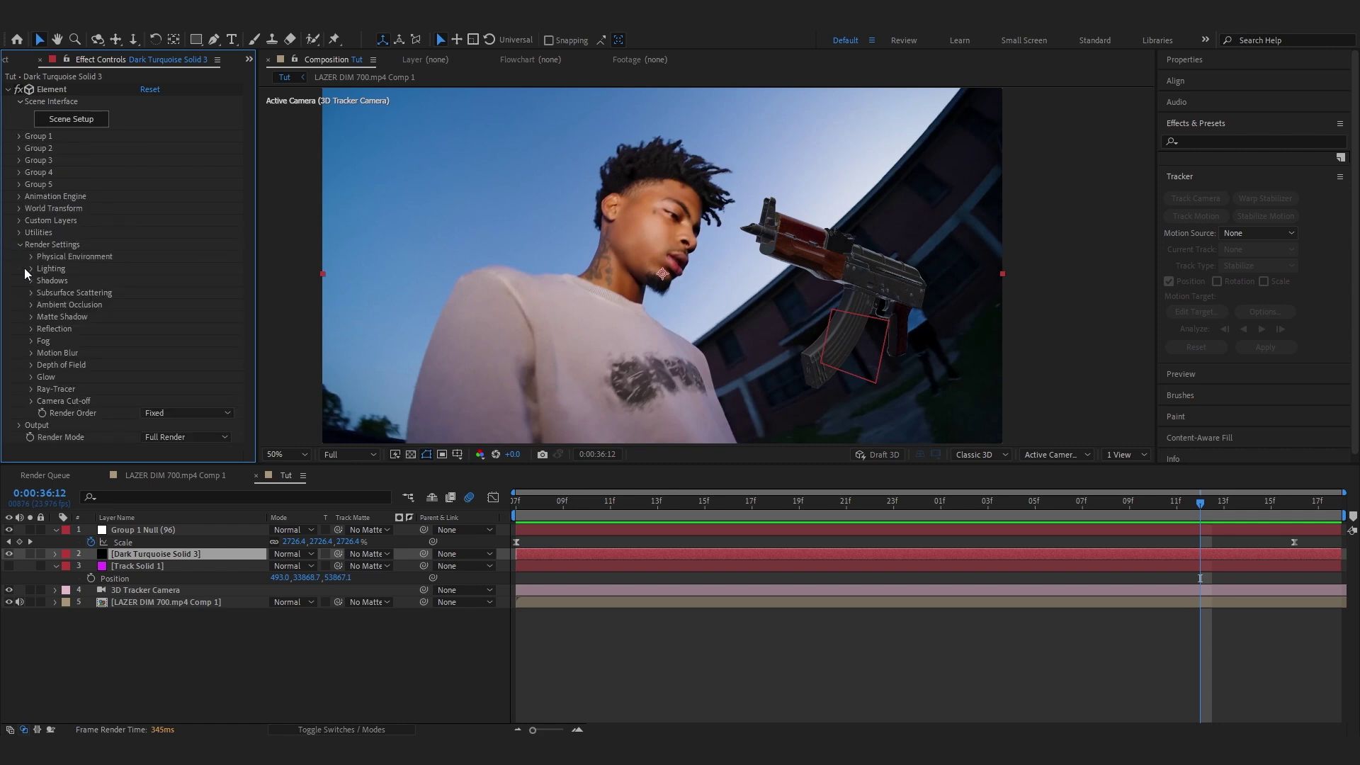
click(31, 305)
click(144, 287)
drag(145, 358, 723, 341)
Set the darken pass in the SSAO adaptive blur to 0.69, checking the gun's edges up close and in a preview
scroll(898, 319, up, 2)
drag(899, 317, 334, 267)
scroll(363, 270, down, 1)
scroll(334, 266, up, 1)
scroll(57, 355, down, 3)
click(42, 348)
scroll(41, 348, down, 1)
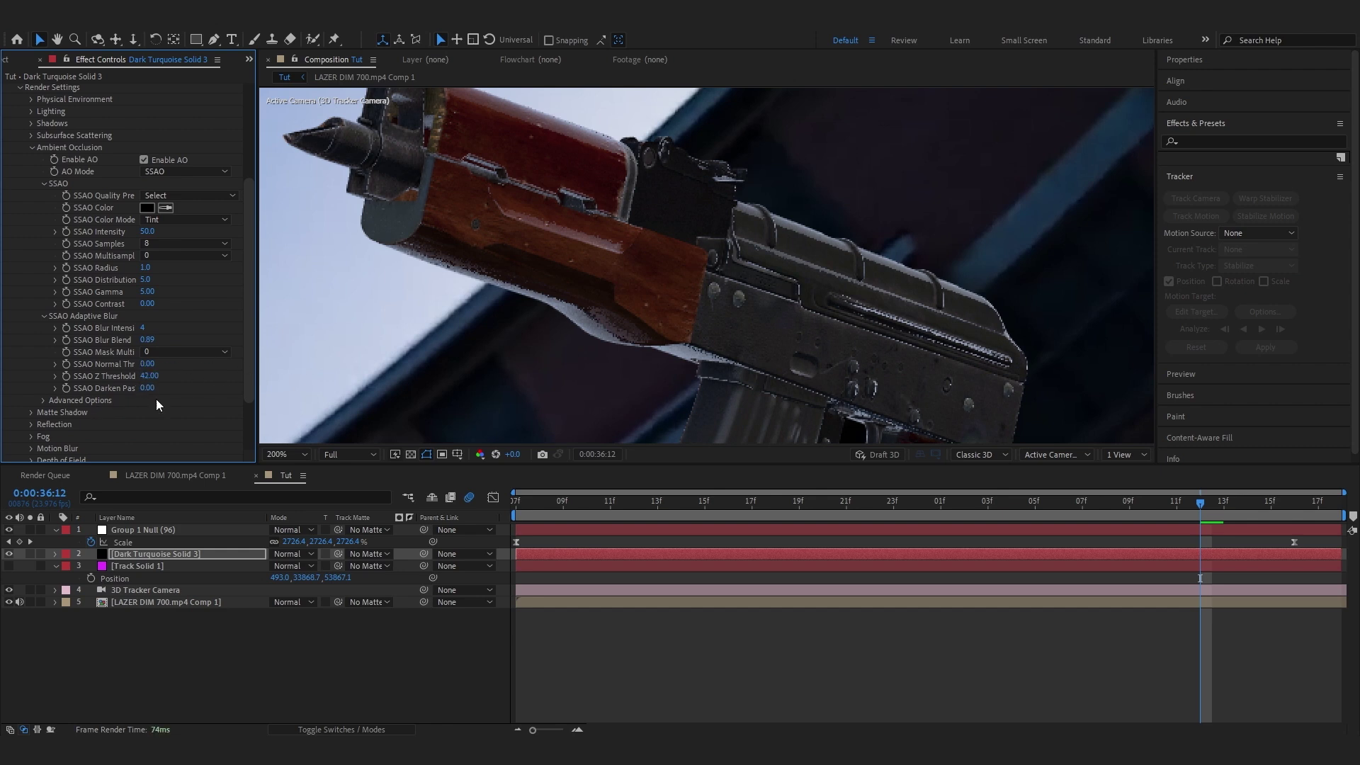
mouse_move(144, 393)
mouse_down()
mouse_move(213, 392)
mouse_move(185, 395)
mouse_up()
drag(698, 375, 795, 406)
scroll(665, 312, up, 1)
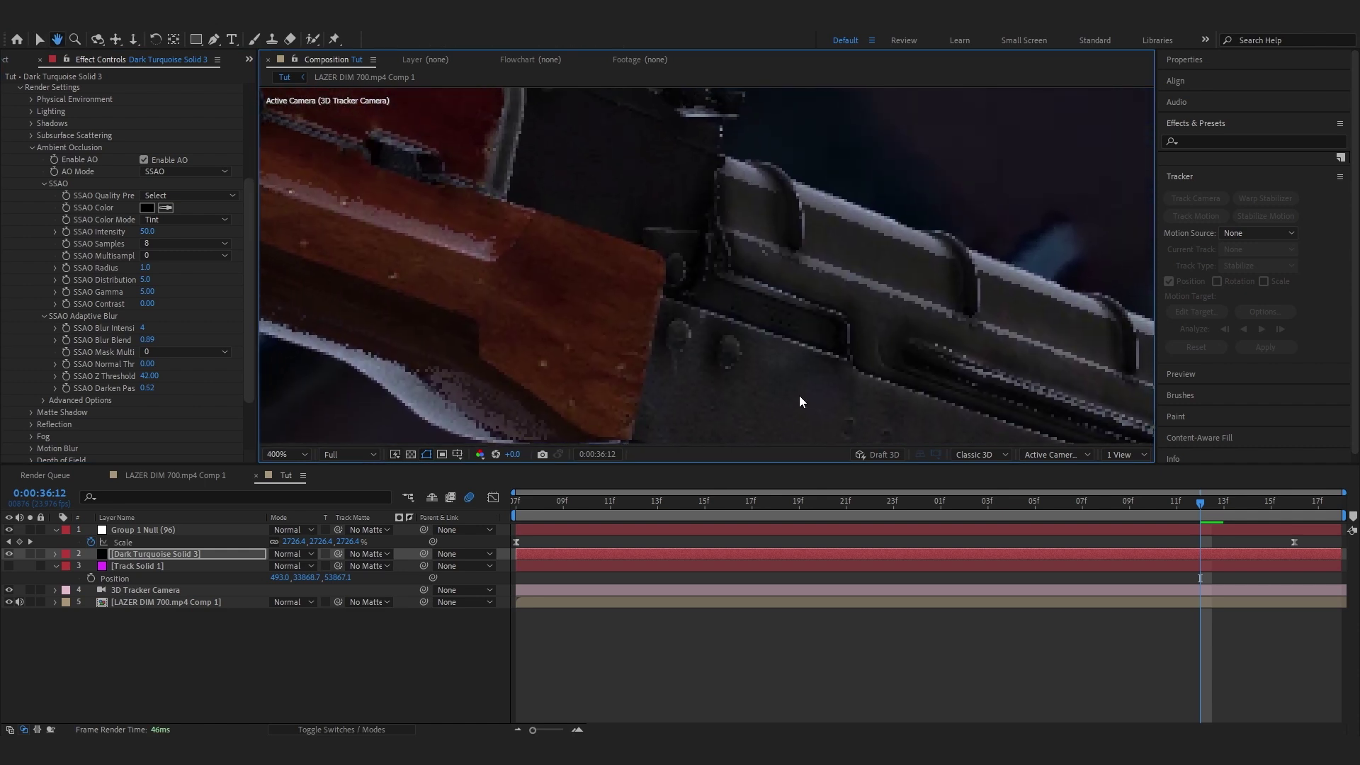
scroll(799, 397, down, 1)
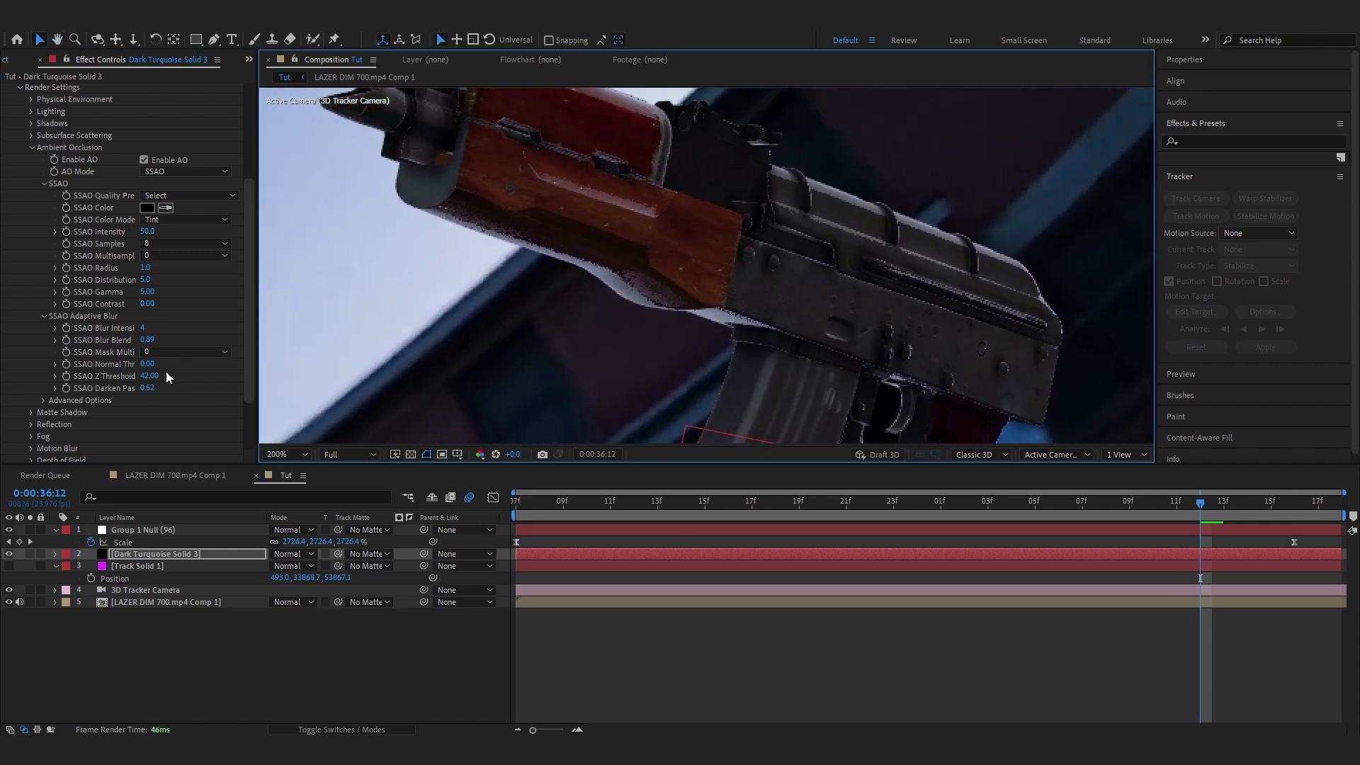
drag(151, 388, 162, 390)
drag(161, 389, 164, 388)
drag(1199, 503, 1318, 546)
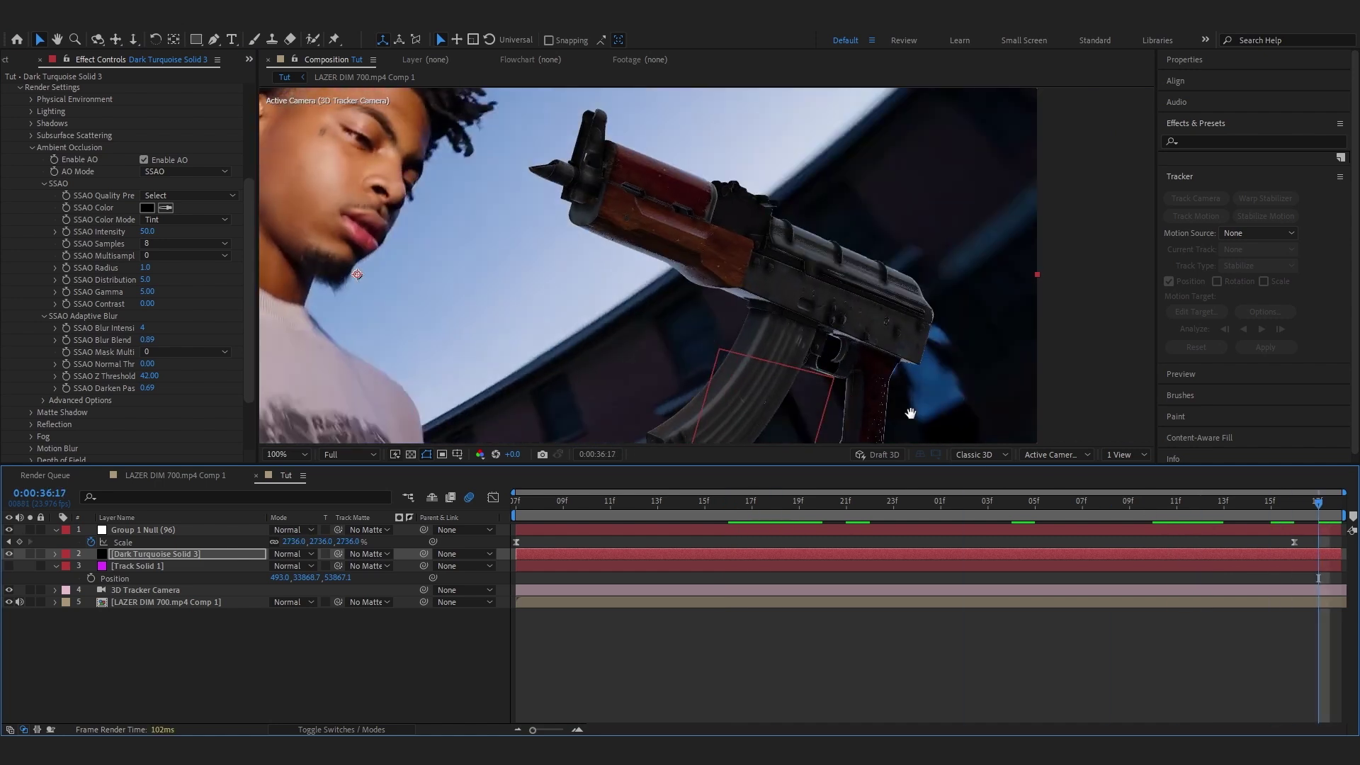
key(space)
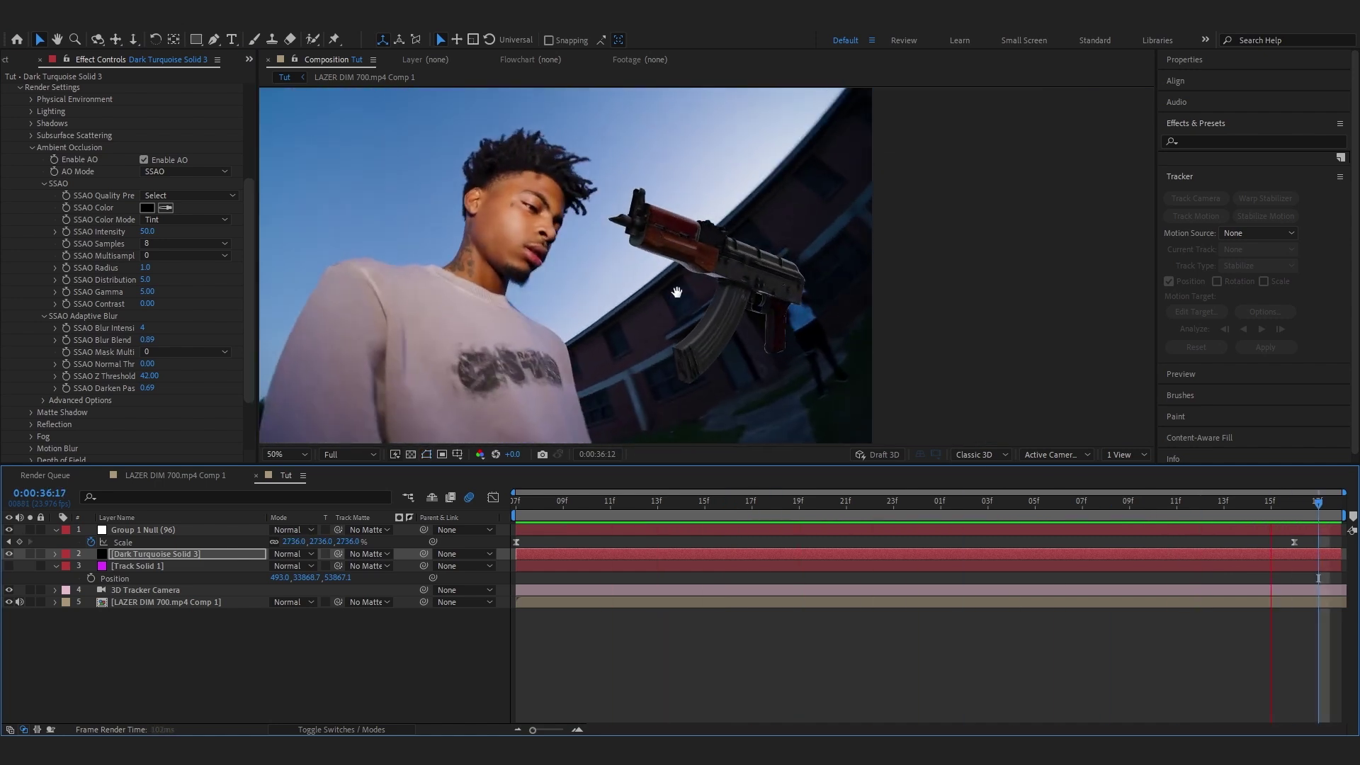
key(space)
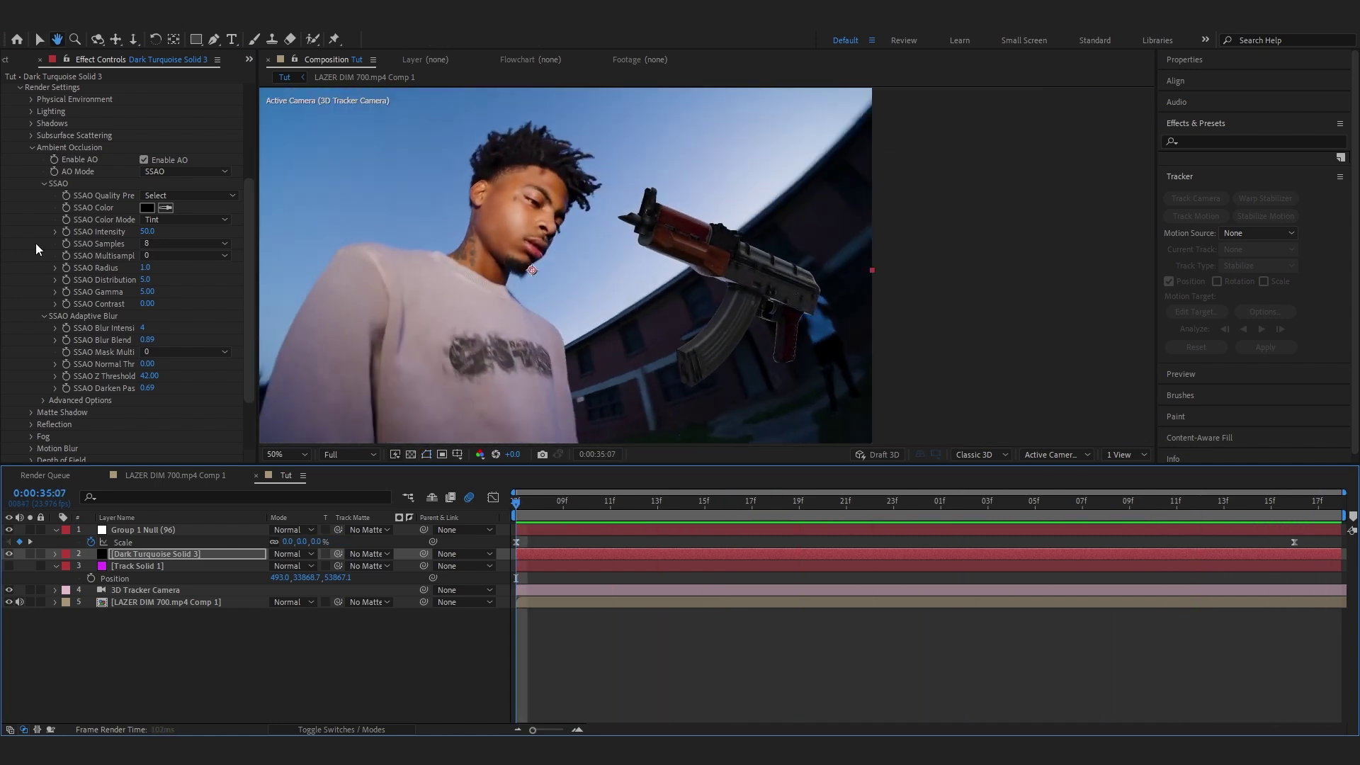
scroll(36, 244, up, 1)
key(space)
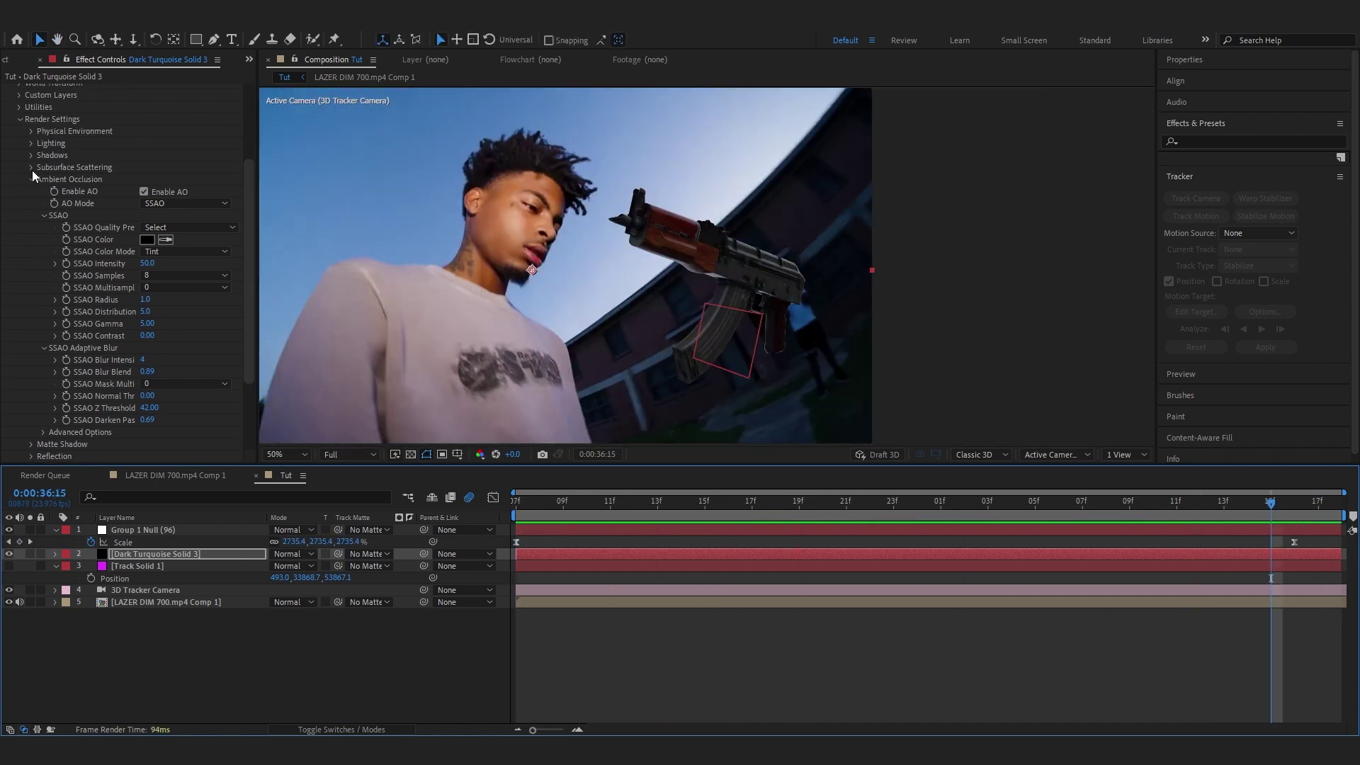
Set Element's Add Lighting option to the Stylized preset
scroll(32, 170, up, 1)
click(33, 175)
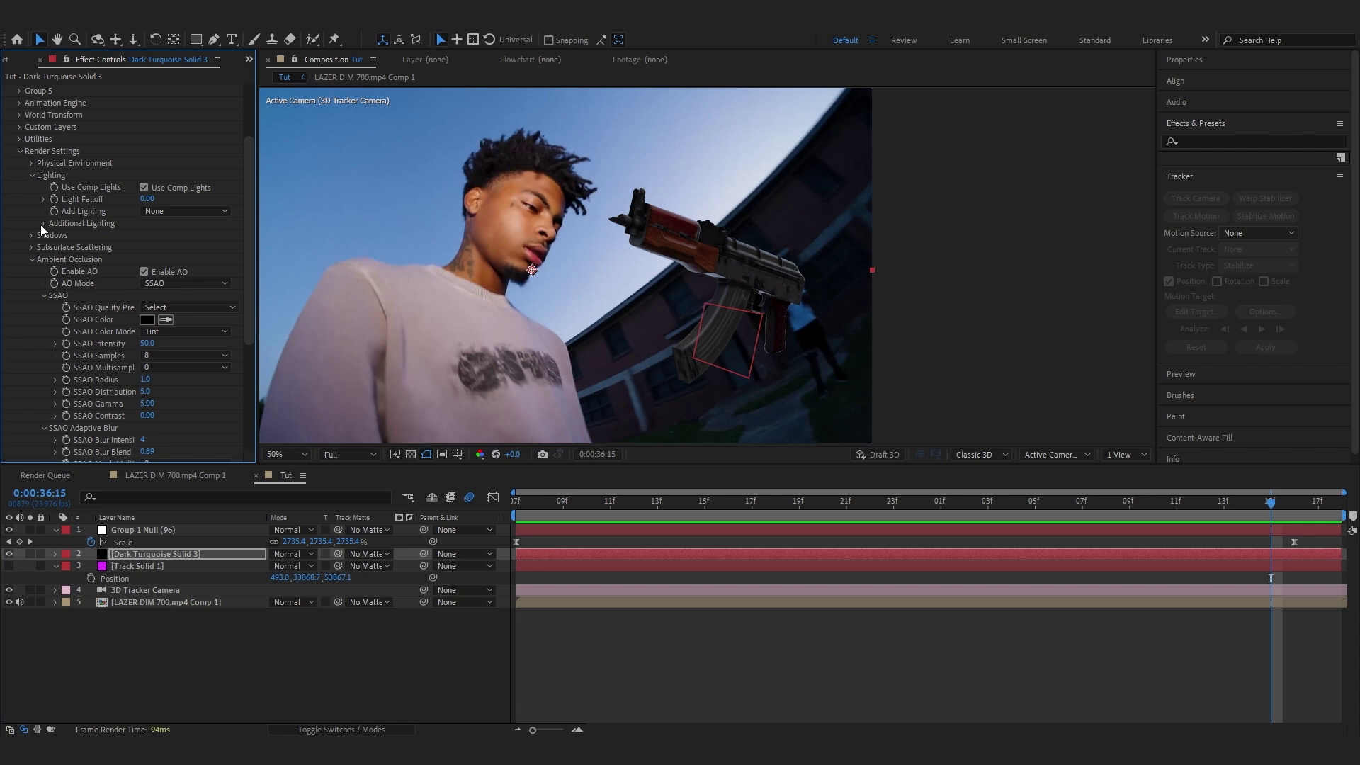
click(152, 211)
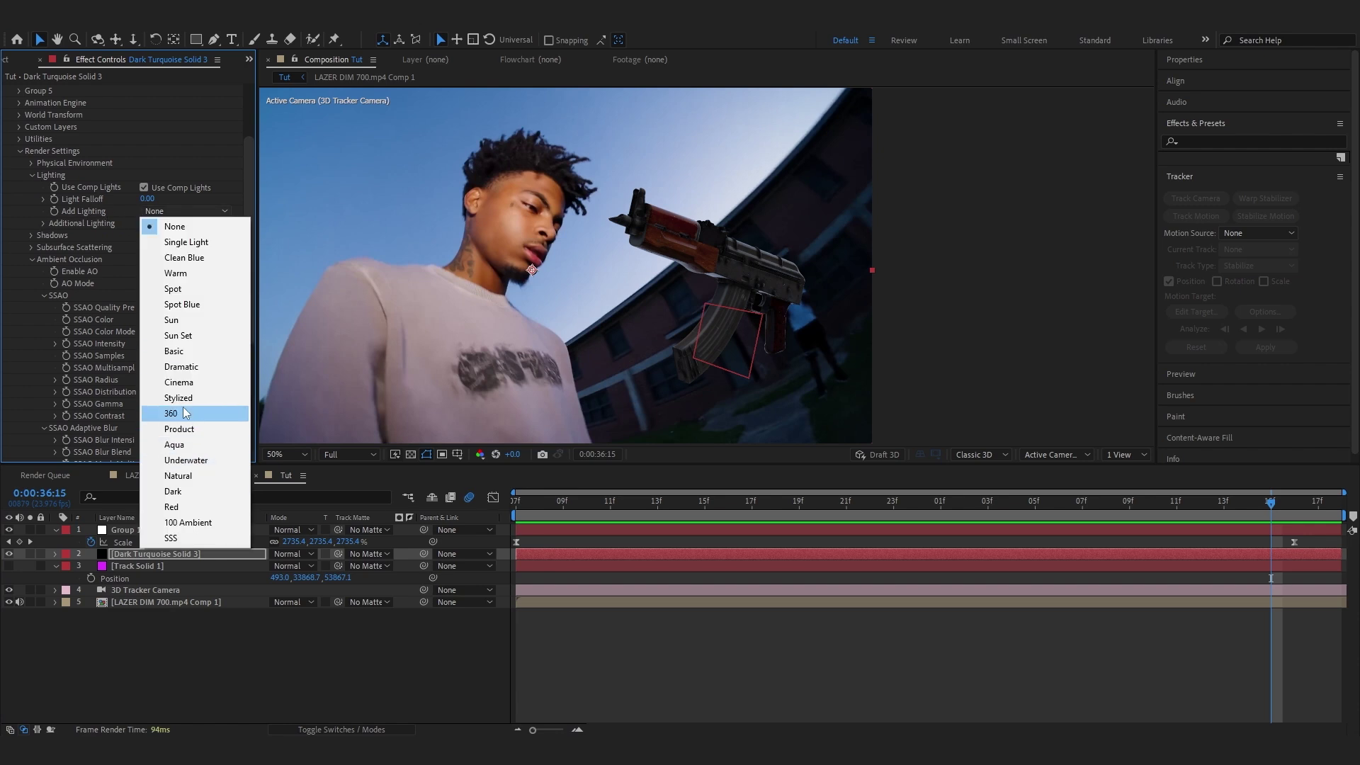
key(Up)
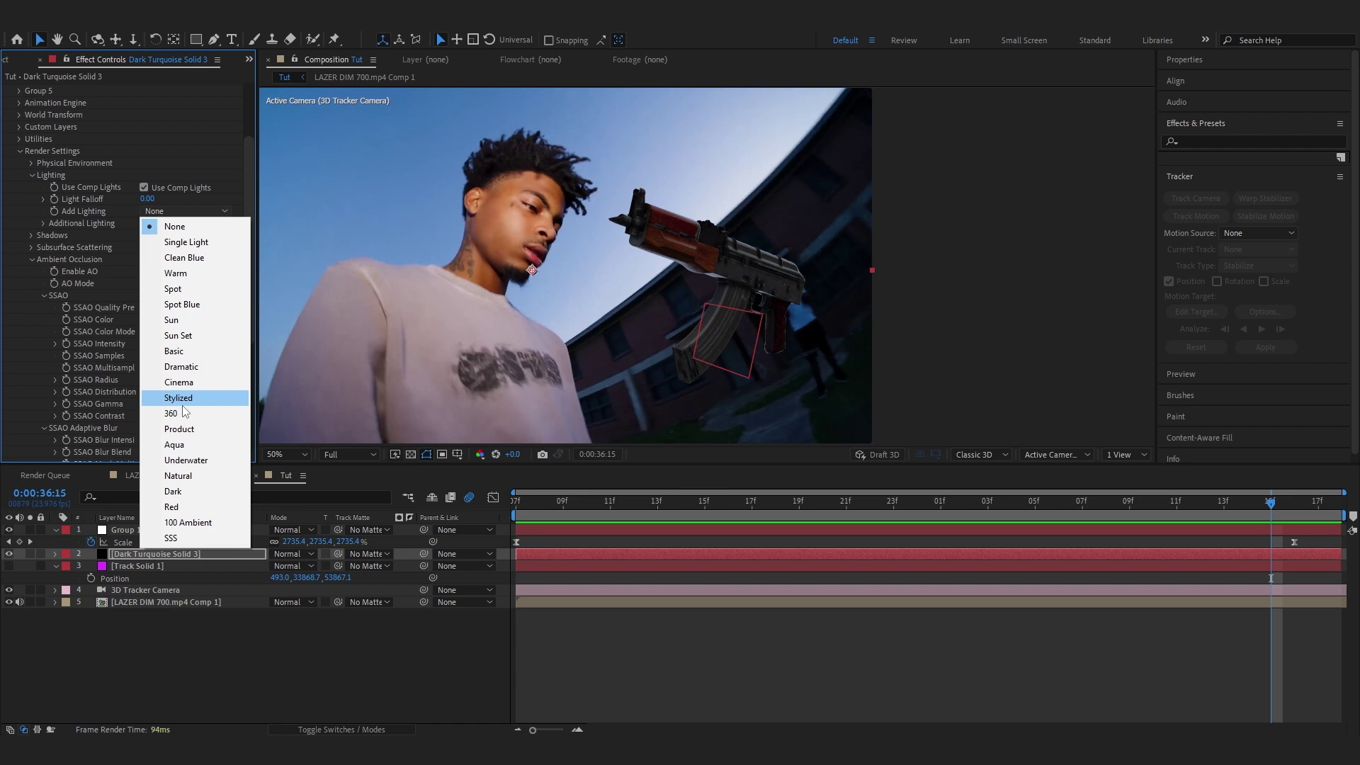
click(181, 404)
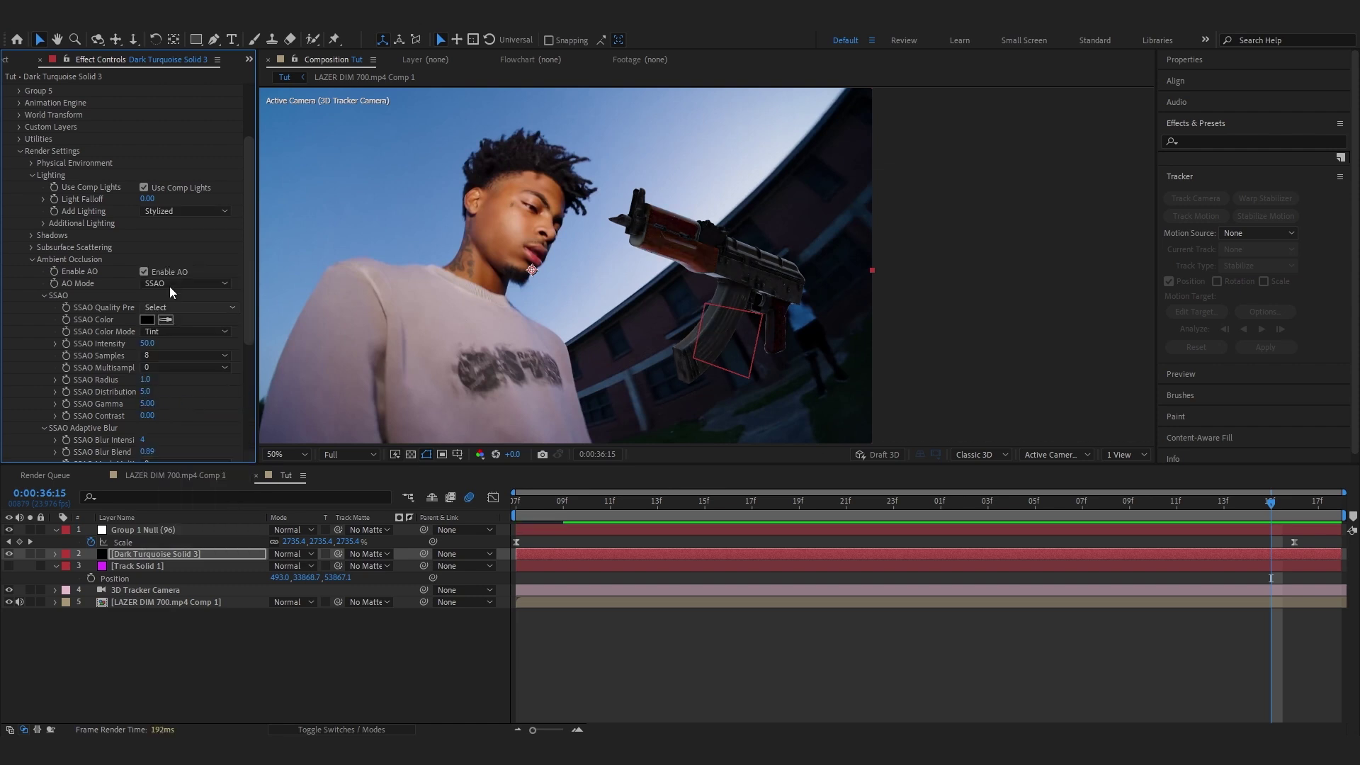
click(160, 212)
click(166, 405)
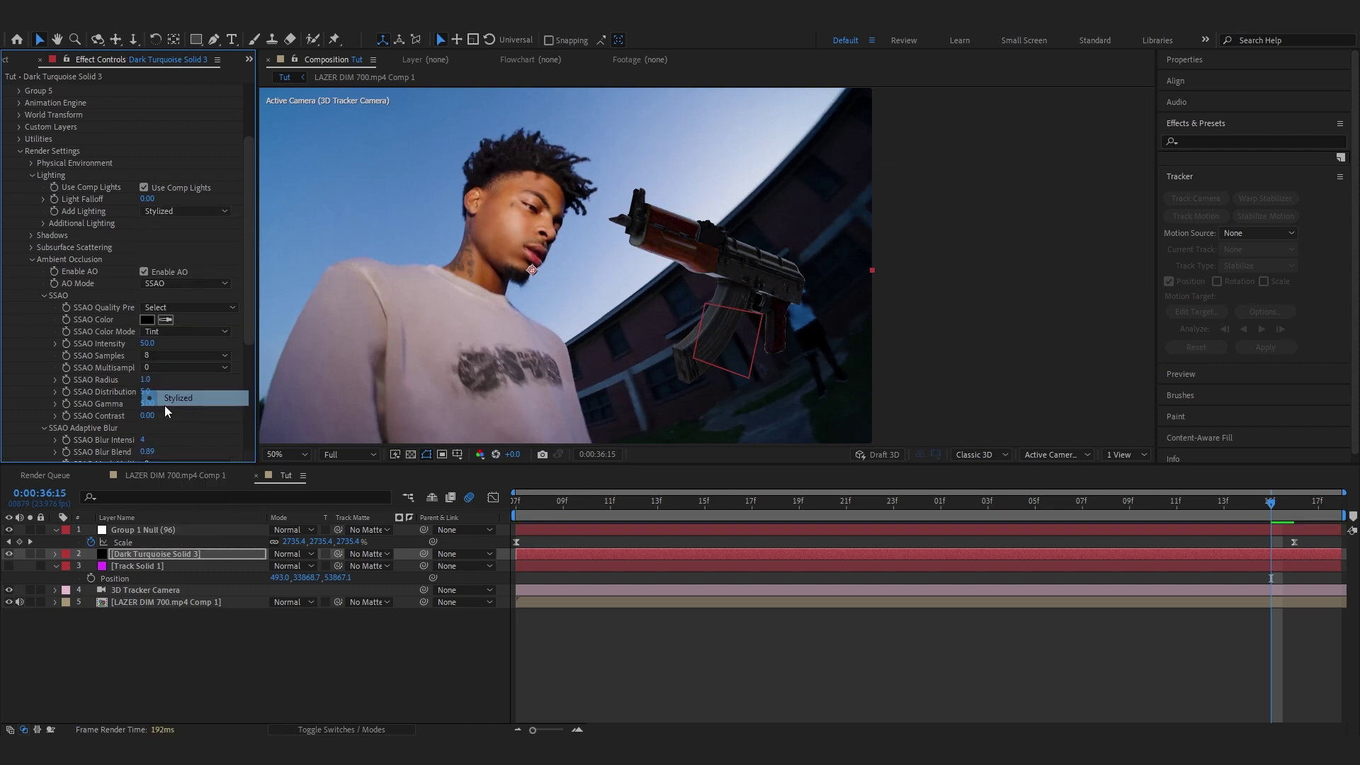
Try the Product preset for the added lighting and switch back to Stylized
click(171, 215)
click(177, 427)
click(171, 212)
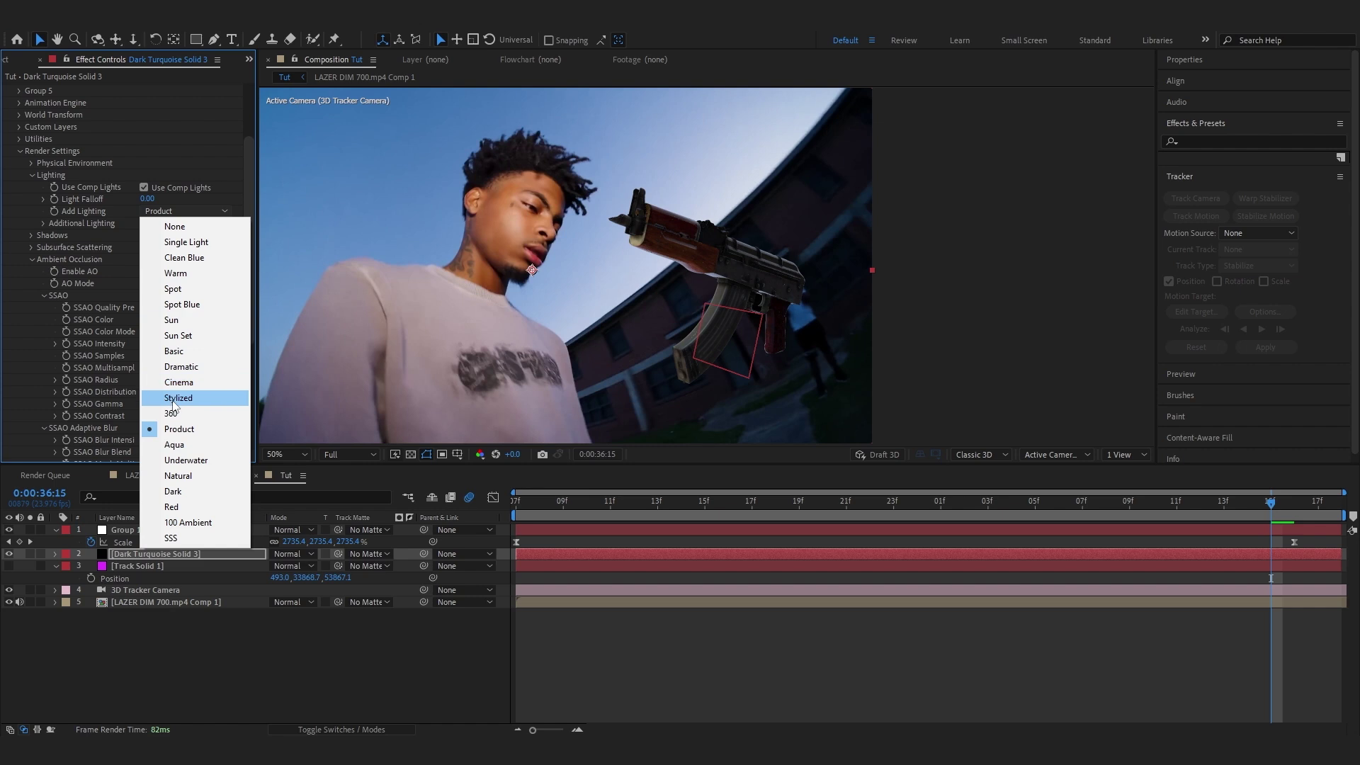
click(174, 399)
Rotate the additional lighting to X 1x+31° and Y 0x-15°, and check the light on the gun
click(44, 223)
drag(147, 235, 5, 292)
click(55, 247)
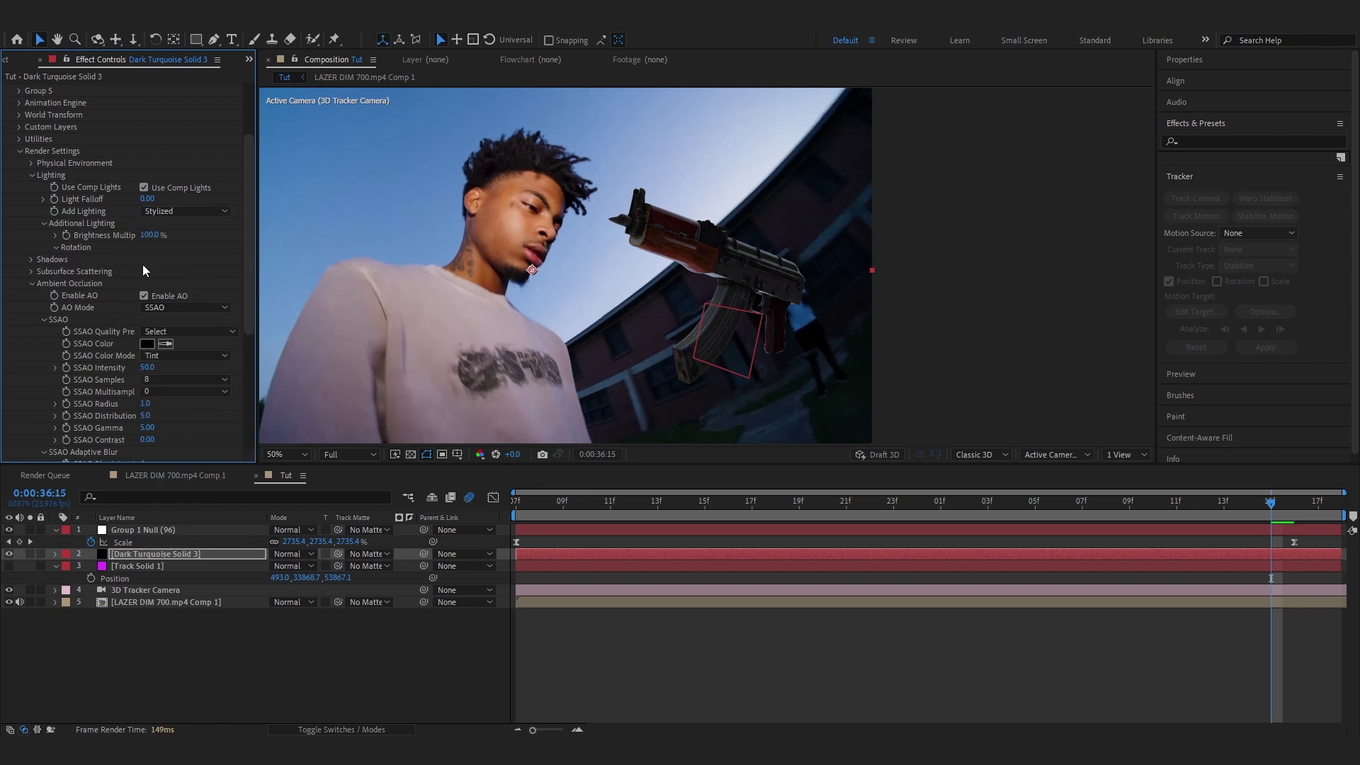
drag(219, 273, 191, 274)
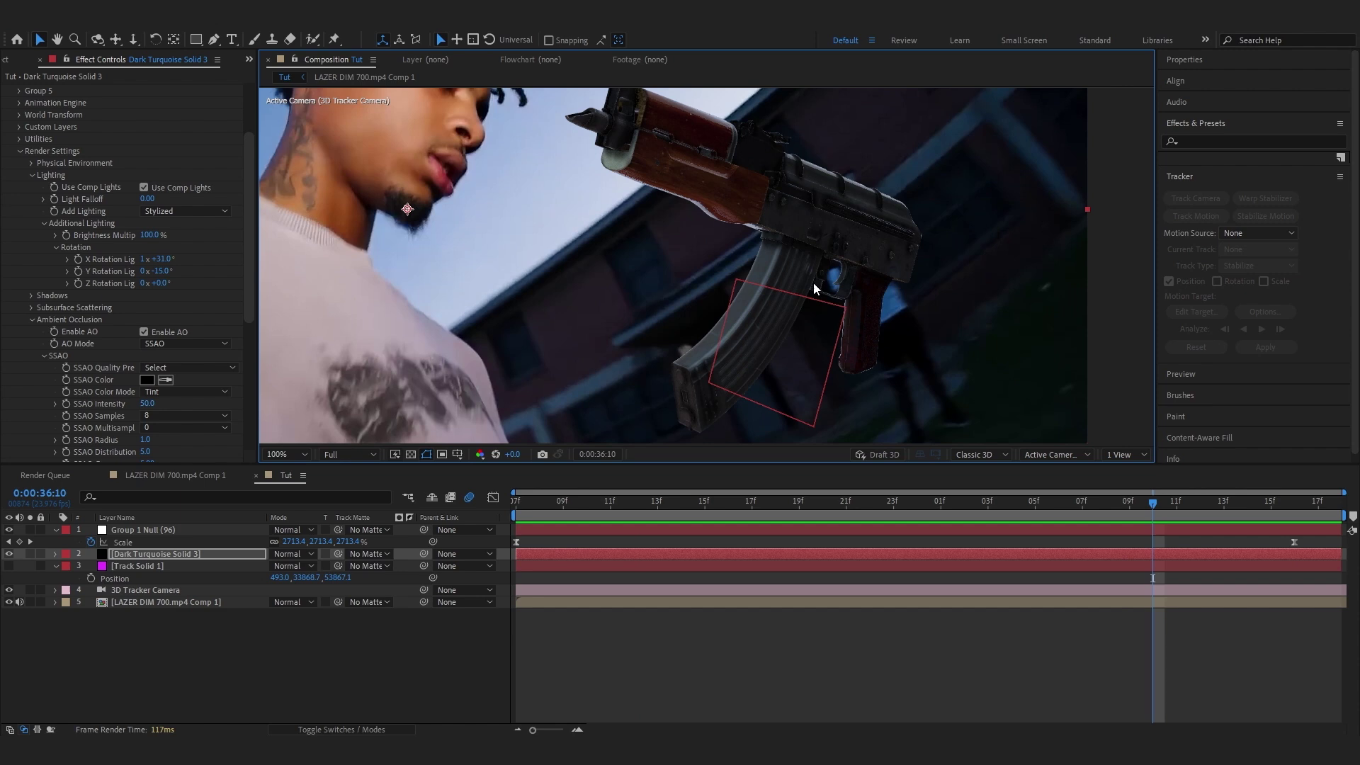
drag(813, 284, 756, 301)
scroll(521, 305, down, 1)
drag(425, 324, 493, 326)
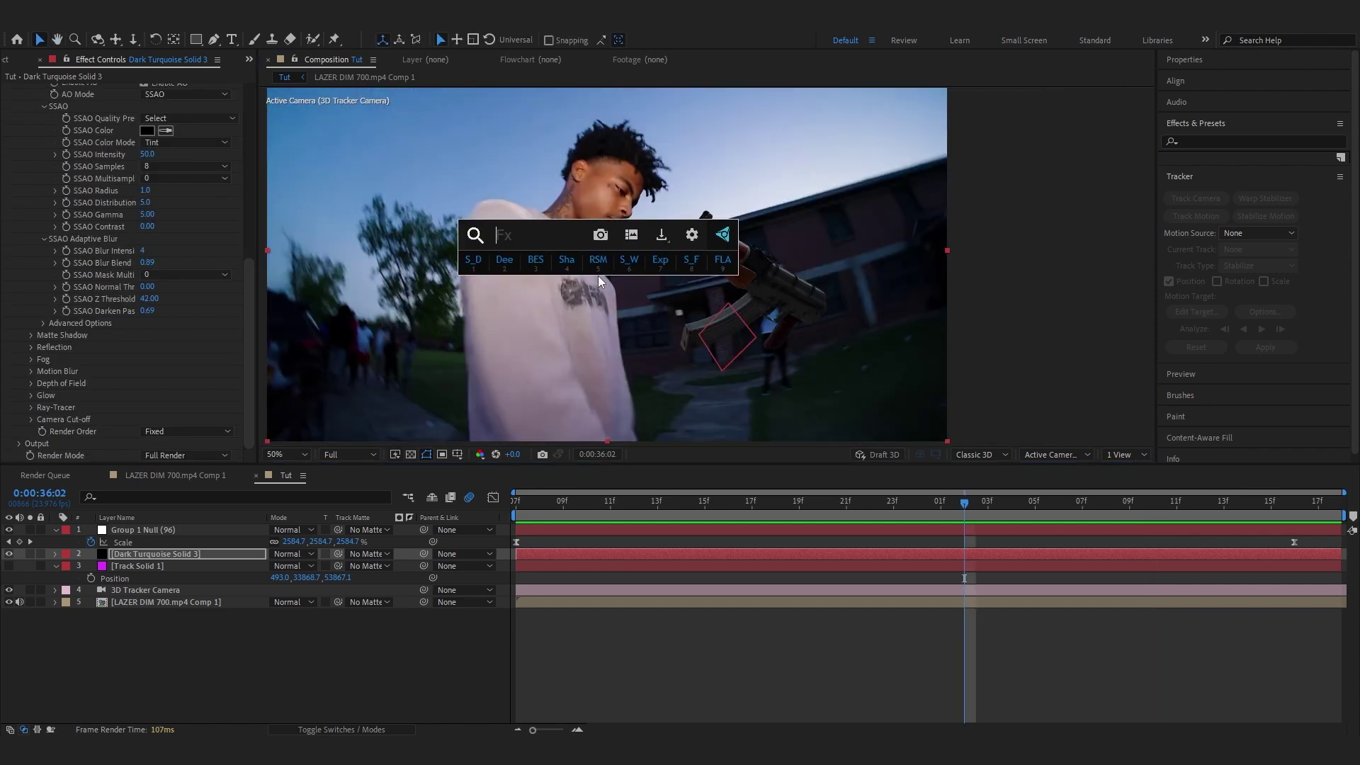
Apply Optical Glow to the gun layer with Highlights Only at 35%, Size at 103 and a stronger Amount
text(opy)
key(BackSpace)
key(Return)
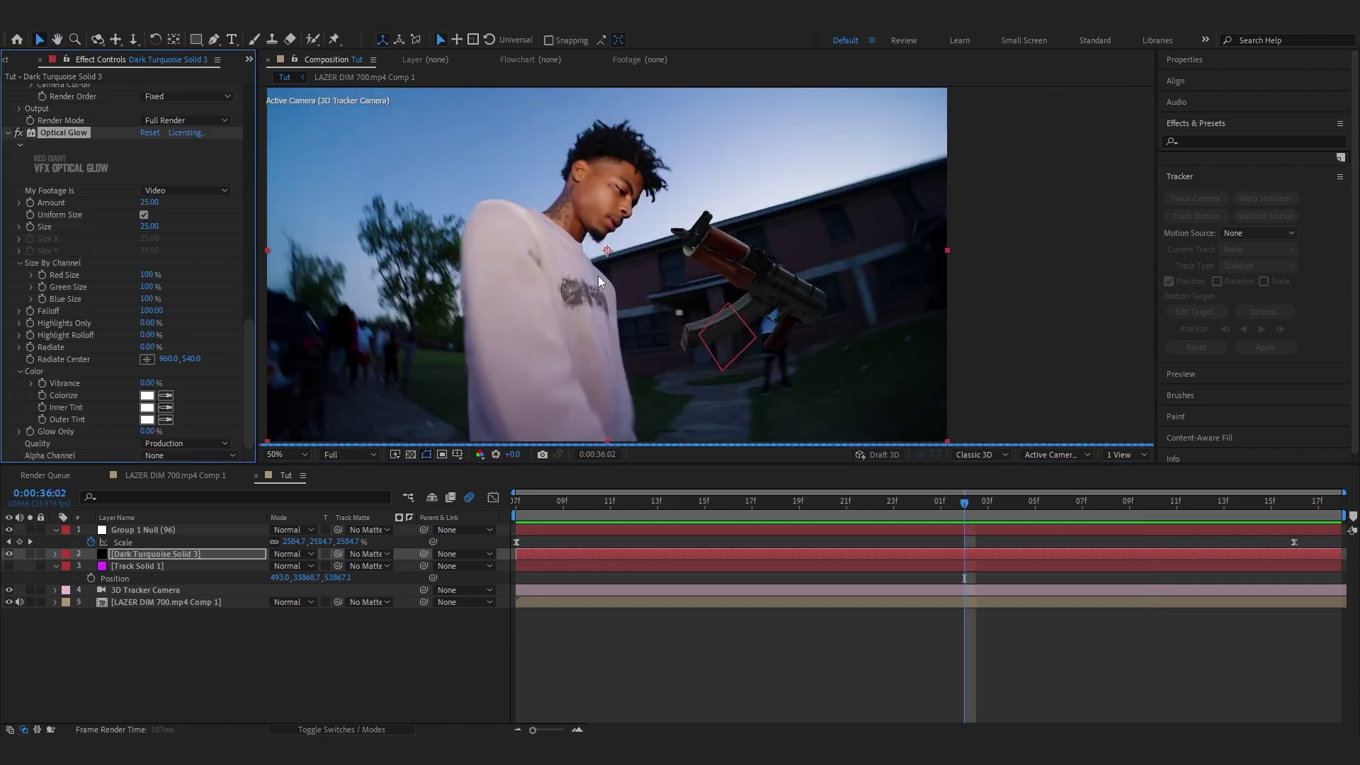
drag(148, 325, 166, 322)
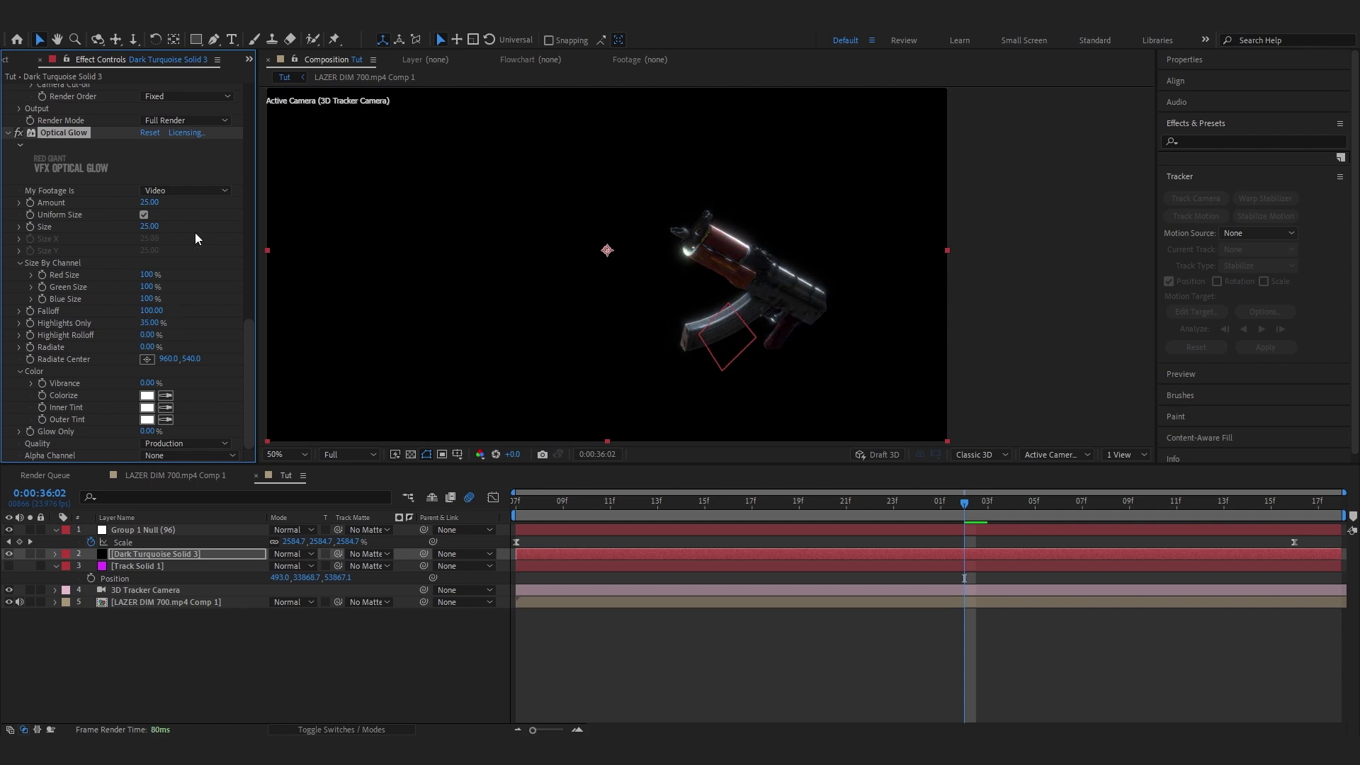
drag(147, 227, 256, 224)
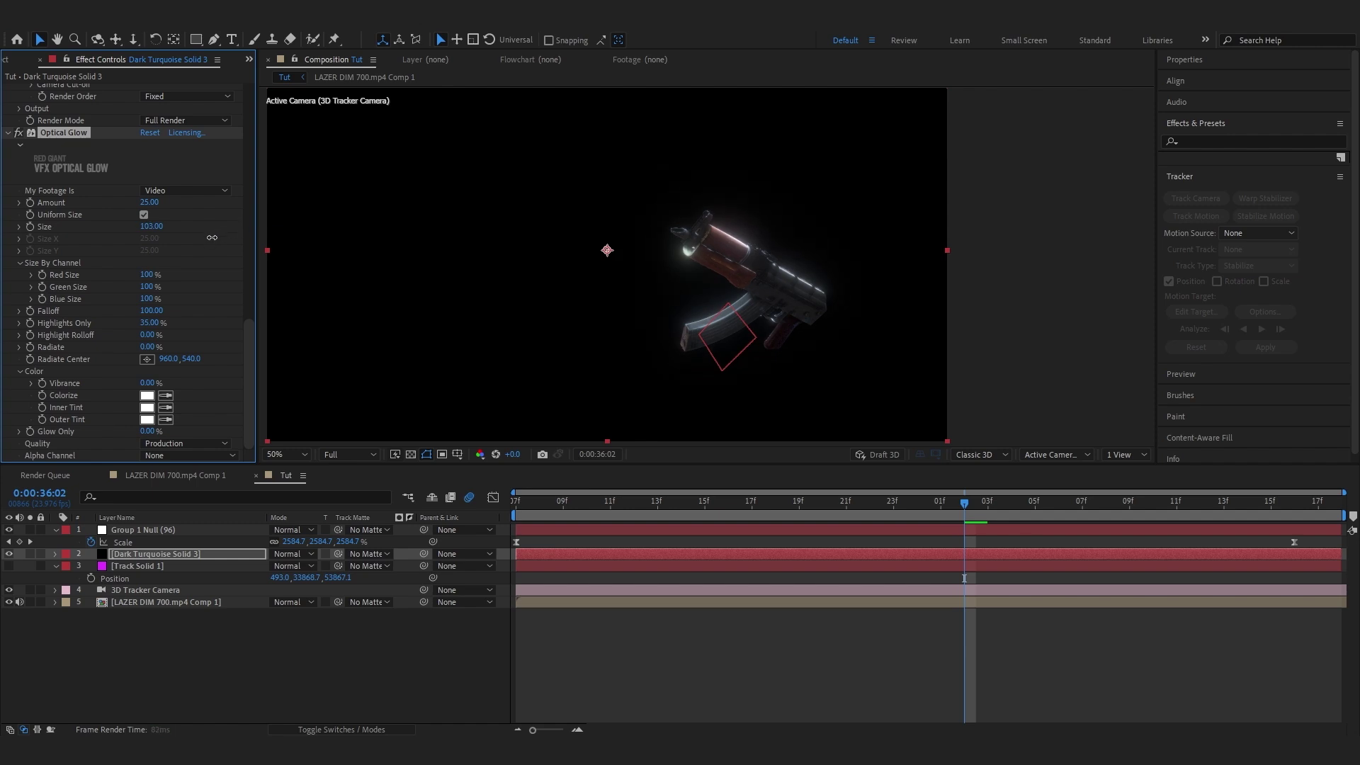
drag(151, 202, 168, 201)
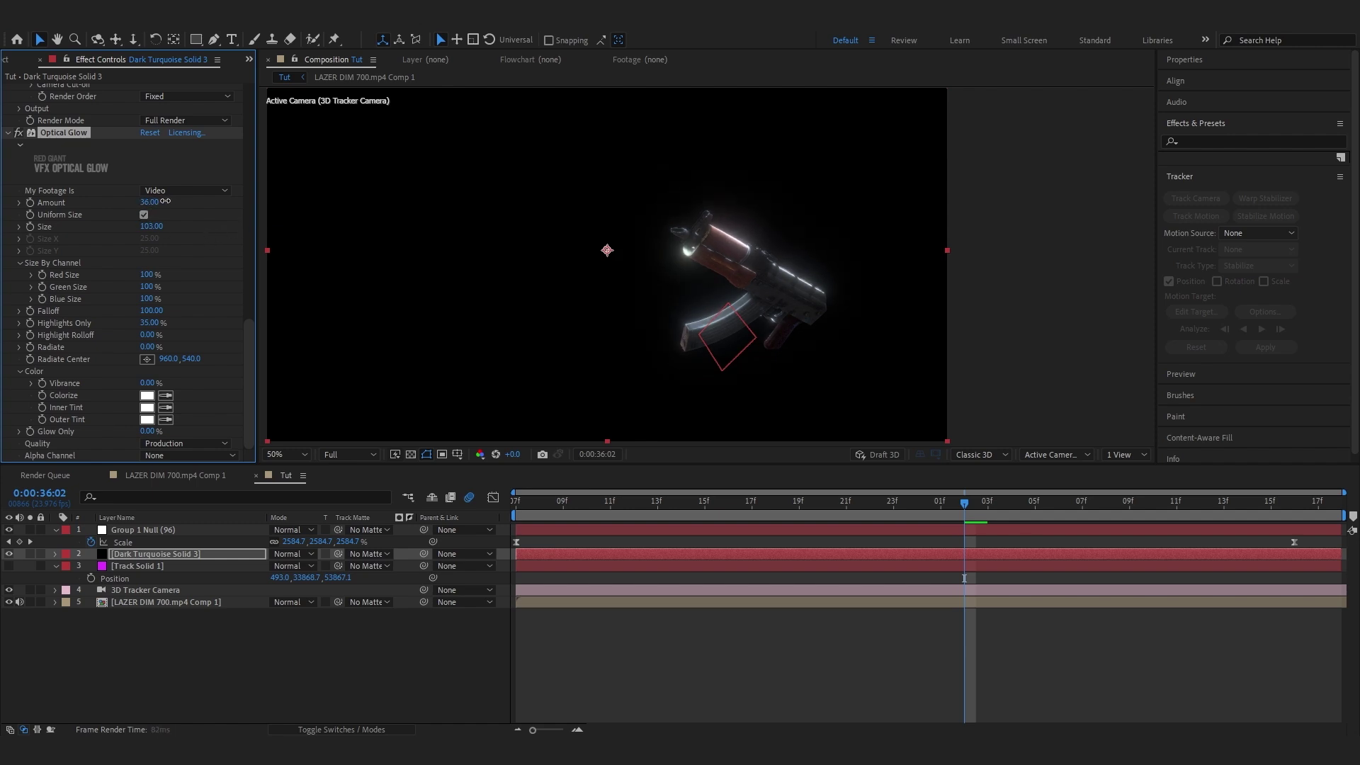
Set the Optical Glow alpha channel to Extend (Unmult) and its outer tint to light blue
click(177, 457)
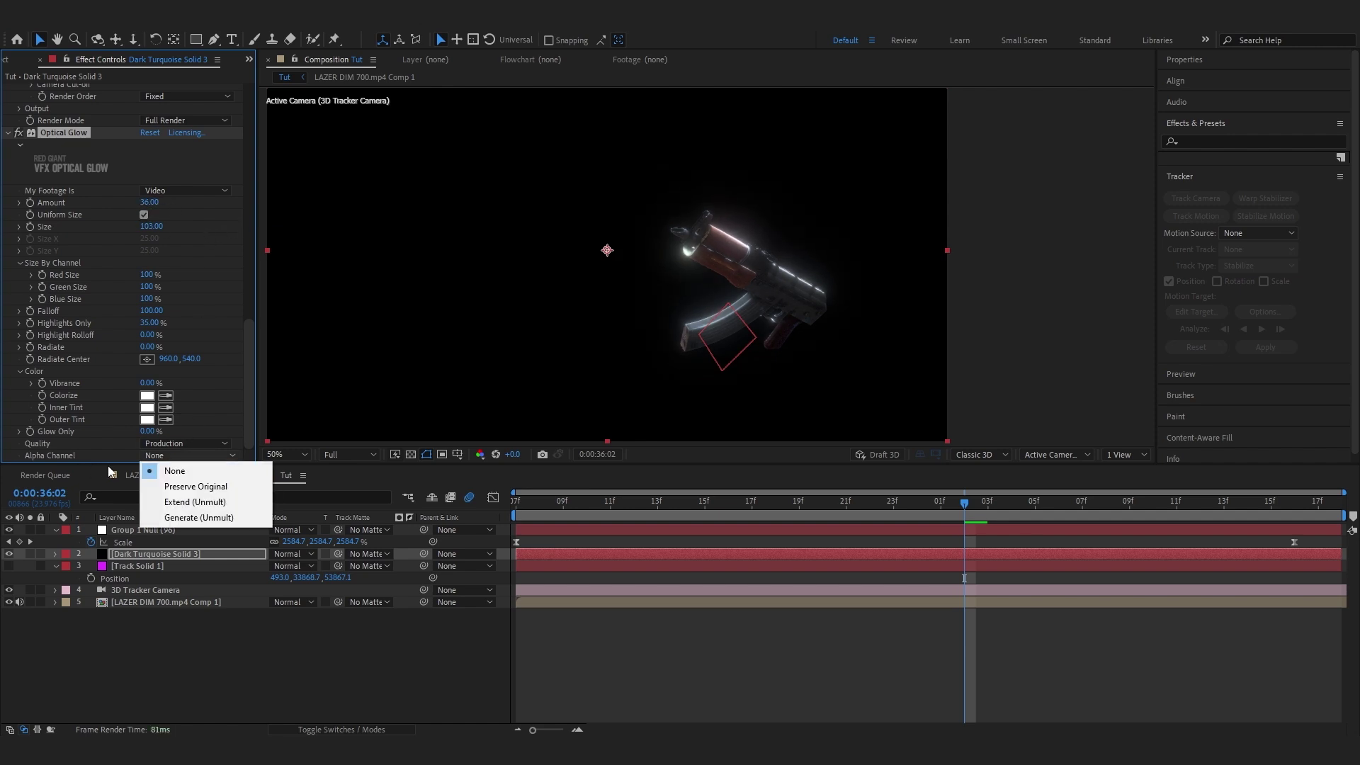
click(188, 502)
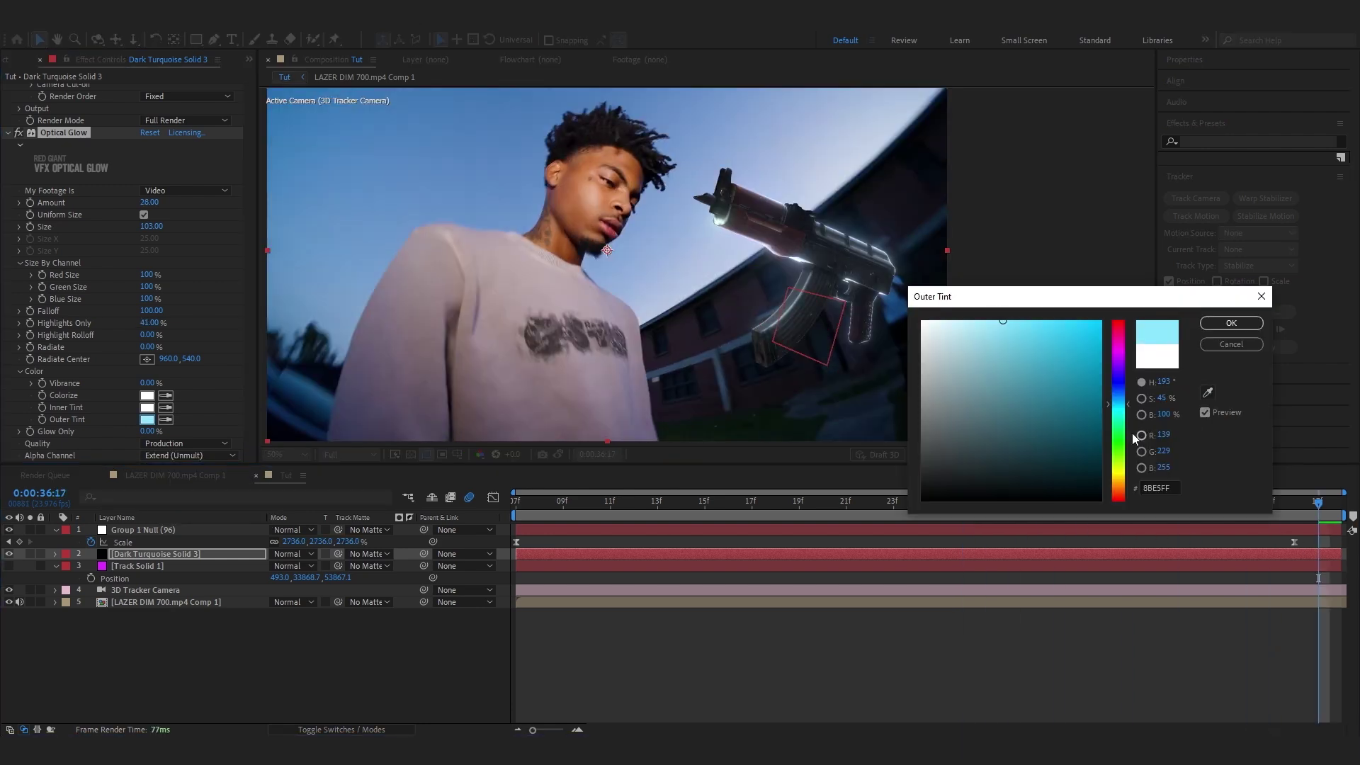
drag(1118, 405, 1118, 398)
click(1230, 322)
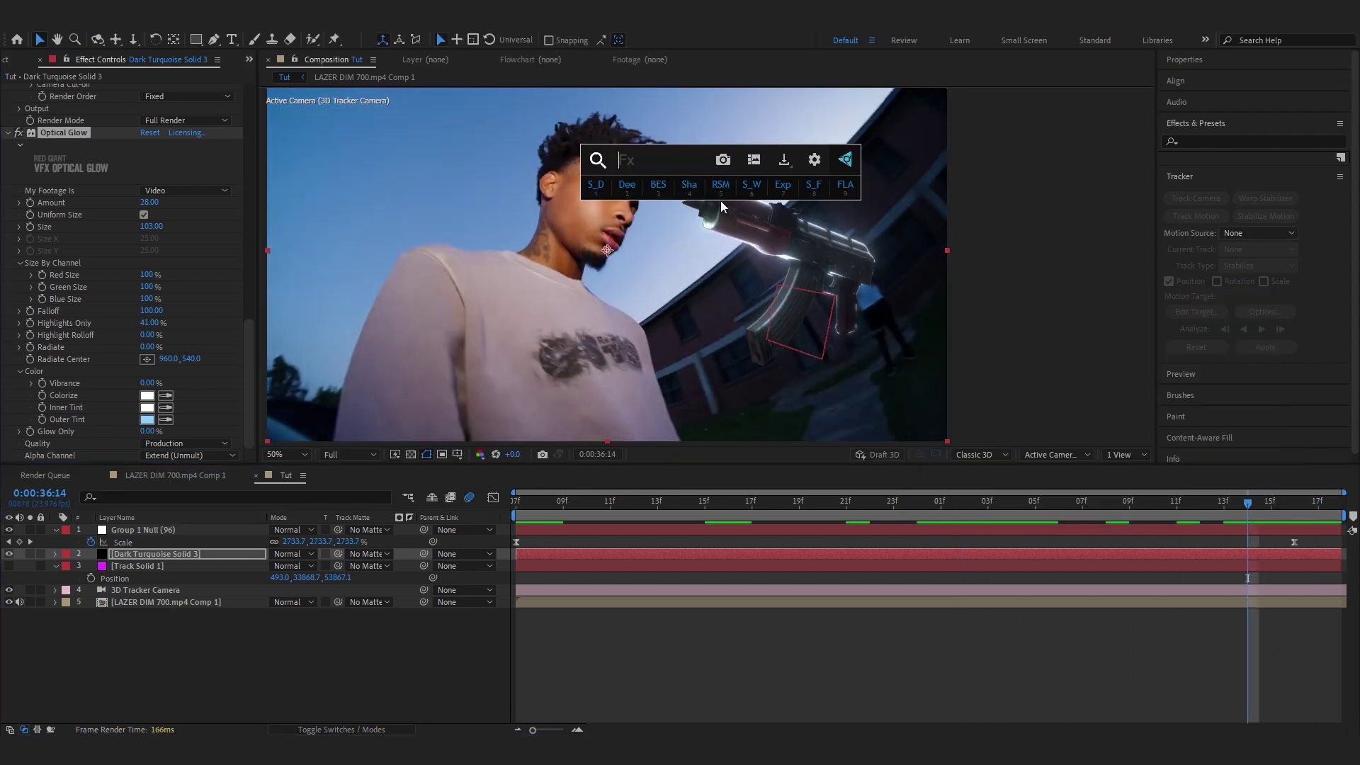
Add Lumetri Color to the gun layer and set highlights to 73, shadows to -55 and temperature to -27
text(lume)
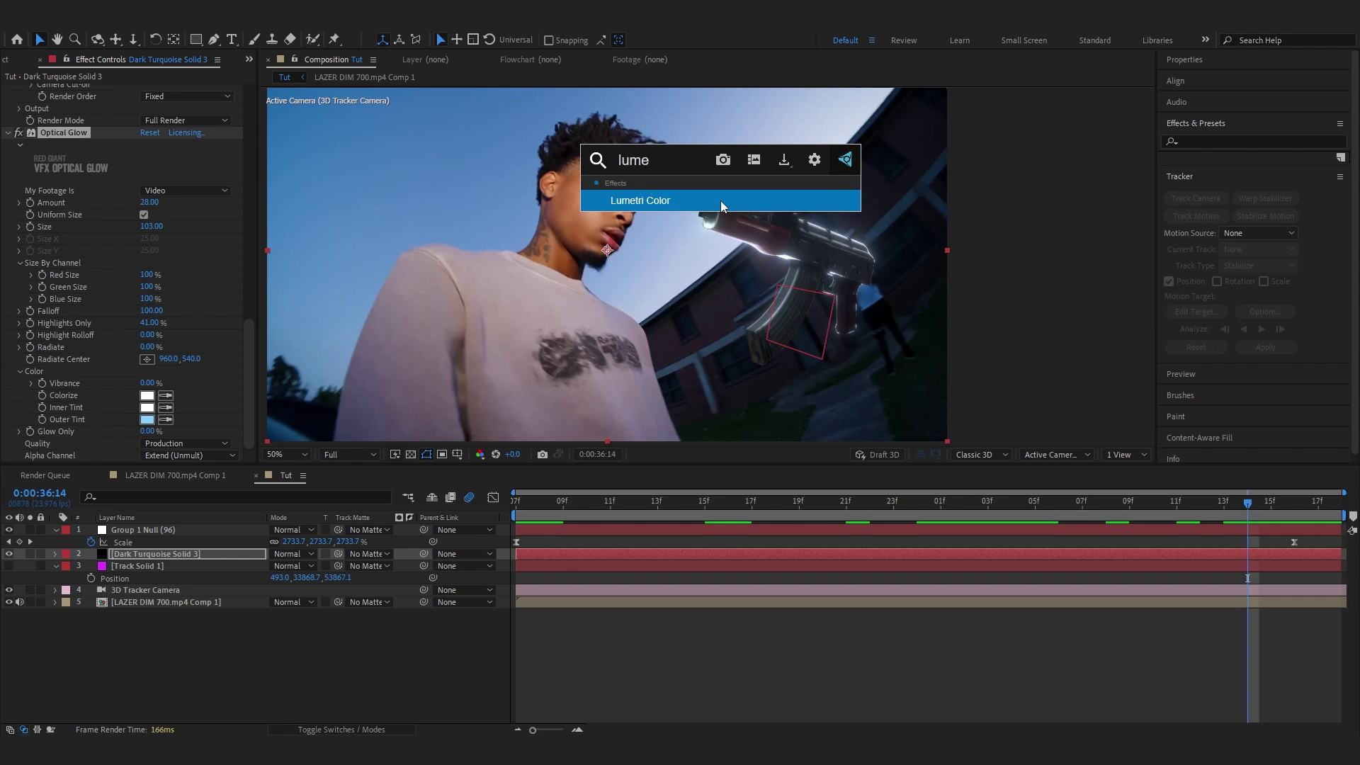
click(721, 201)
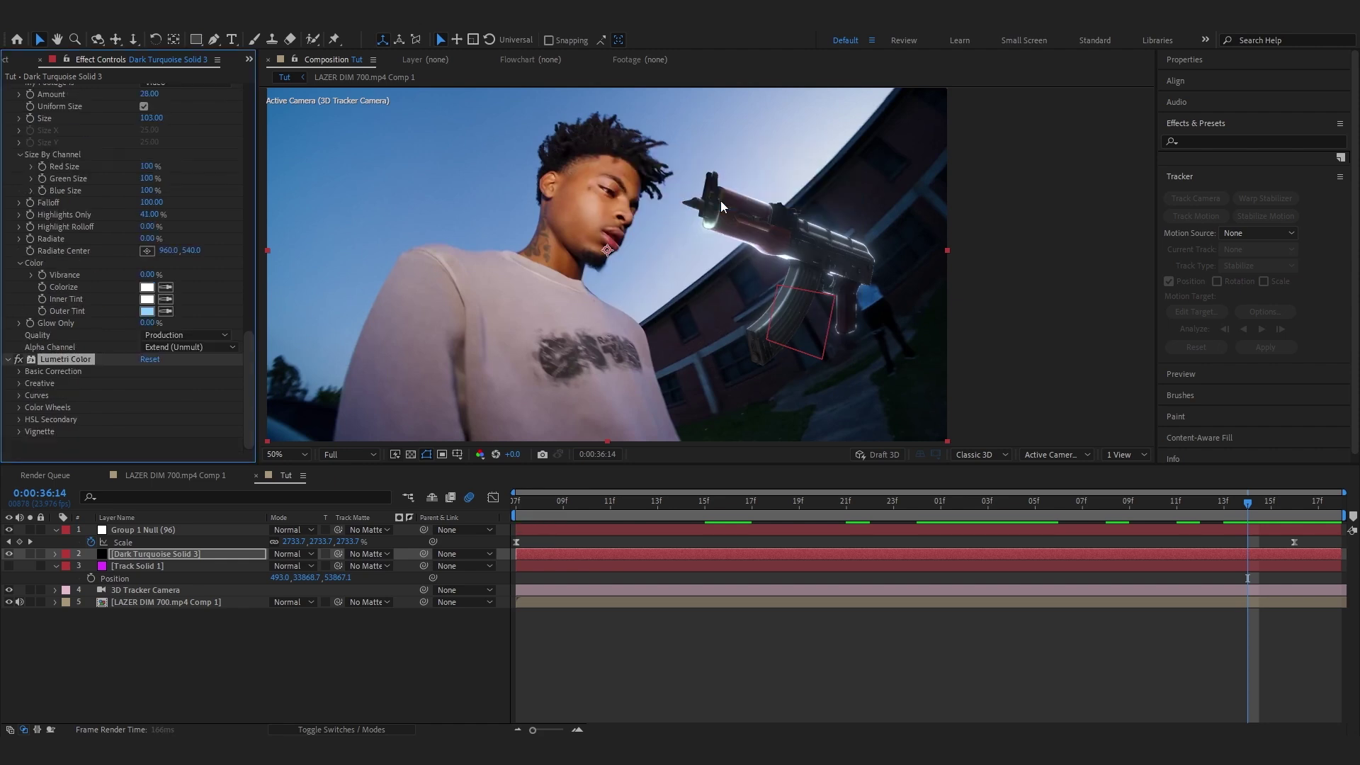
click(19, 371)
scroll(71, 372, down, 4)
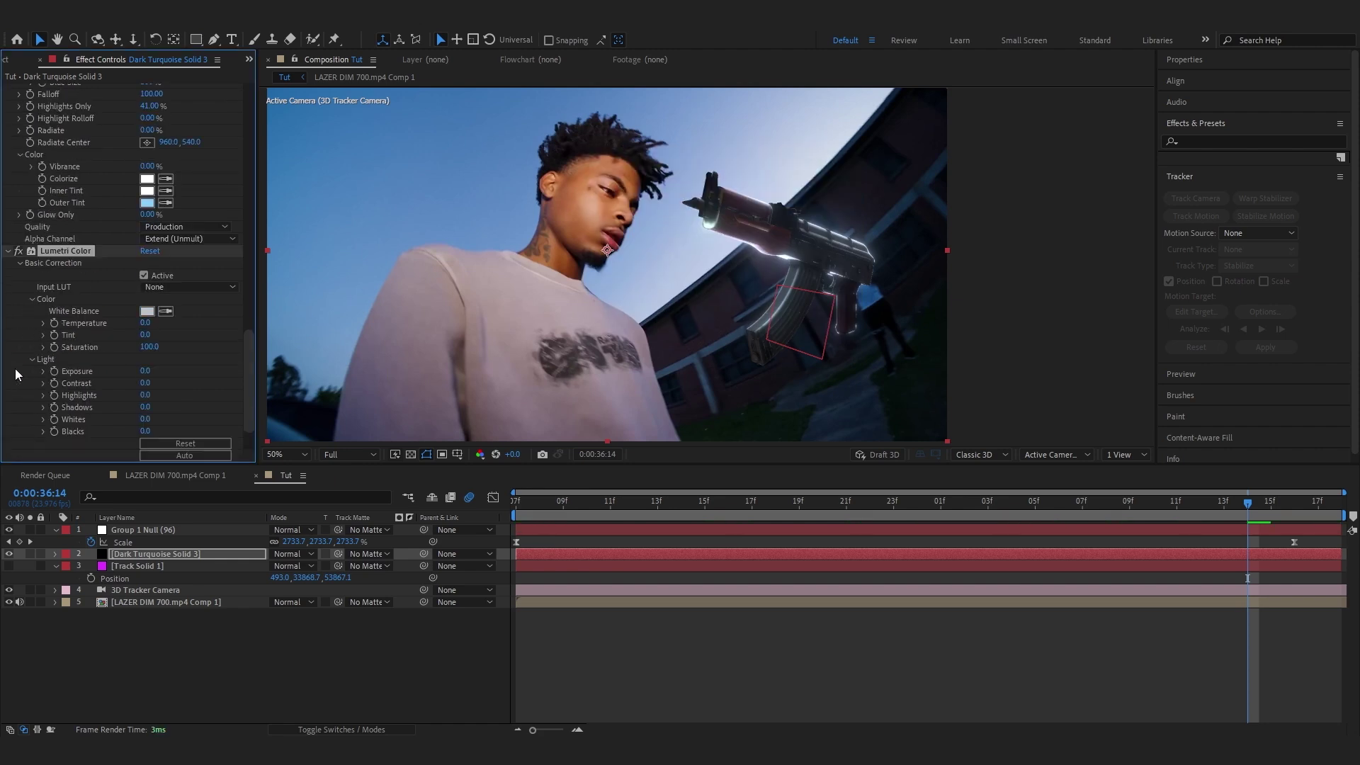
drag(144, 366, 102, 386)
right_click(156, 370)
click(120, 377)
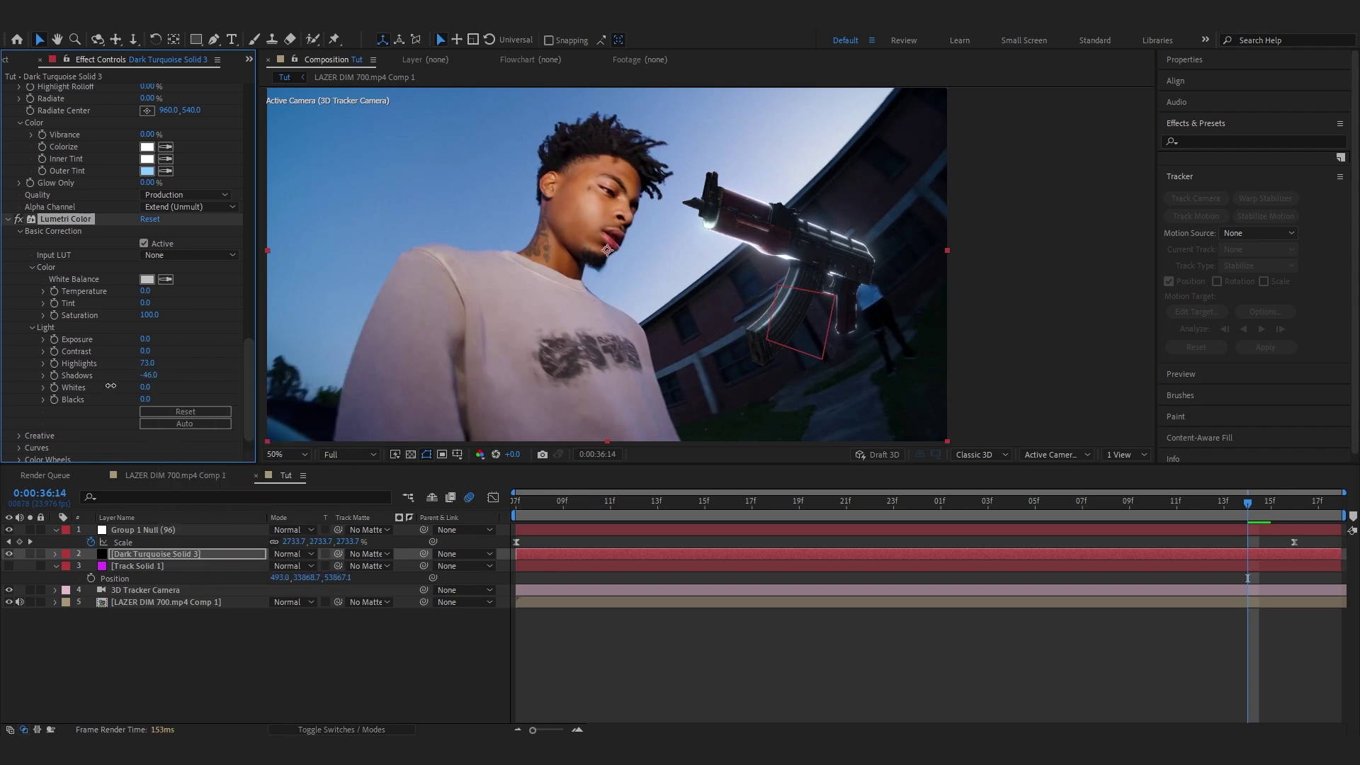
drag(146, 291, 127, 294)
key(Page_Down)
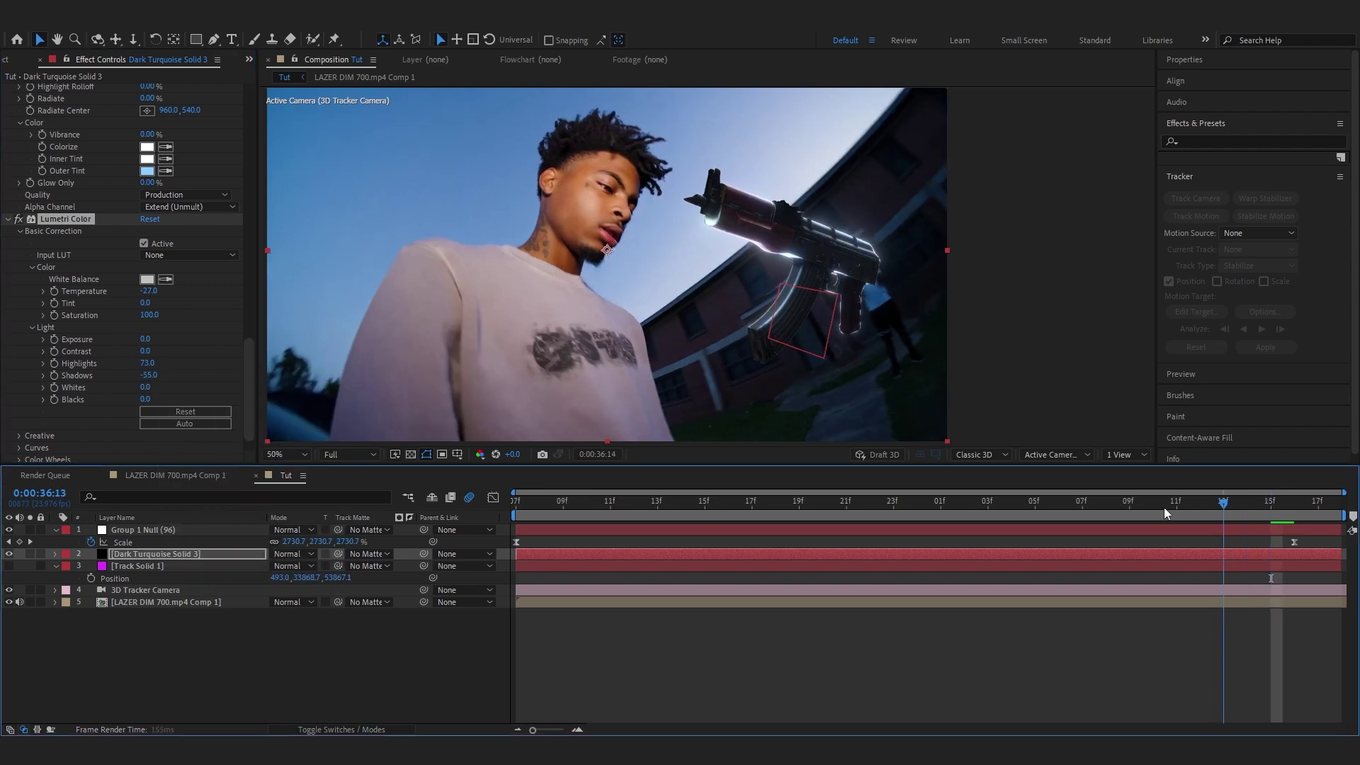
Enable motion blur on the gun's Element layer
key(F4)
click(329, 555)
click(683, 540)
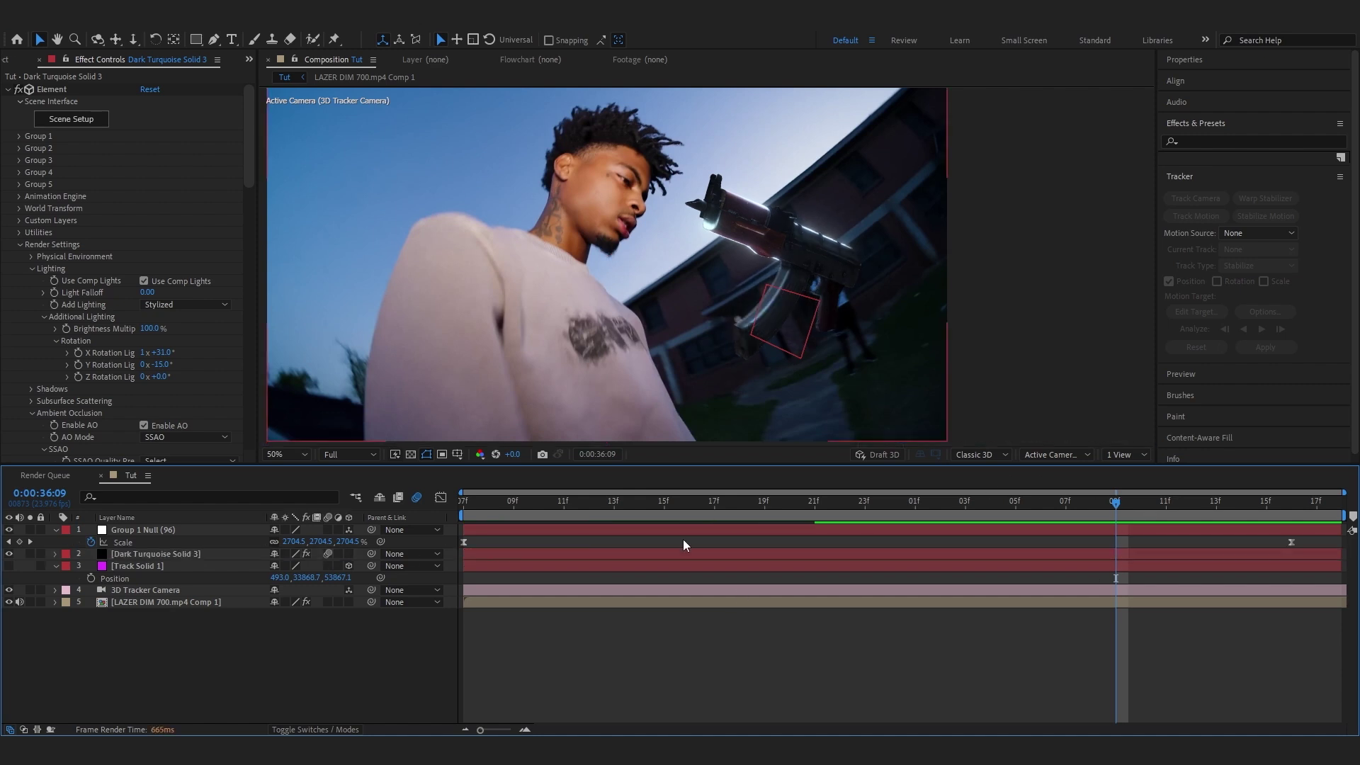
Create an adjustment layer directly above the 3D Tracker Camera and apply Gradient Ramp to it
right_click(175, 659)
click(400, 610)
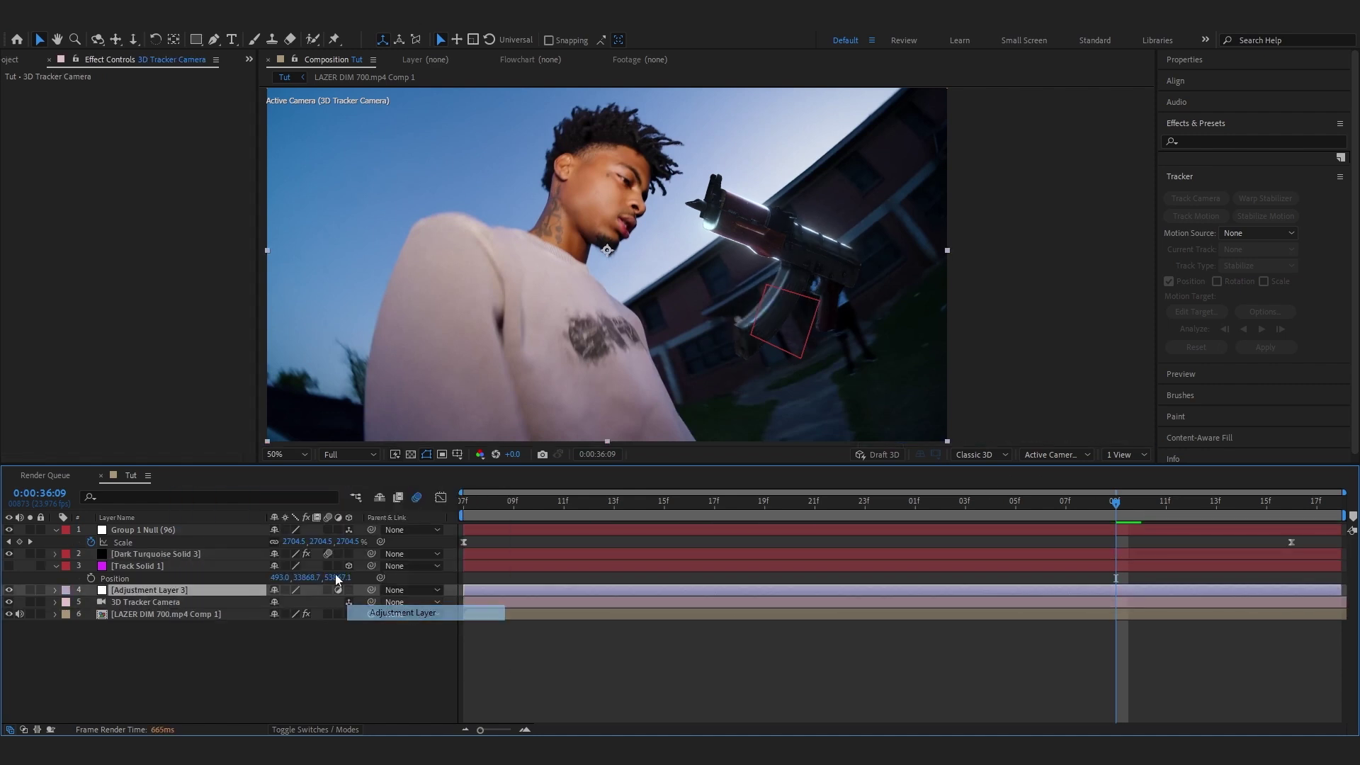
click(640, 498)
key(ctrl+space)
text(gra)
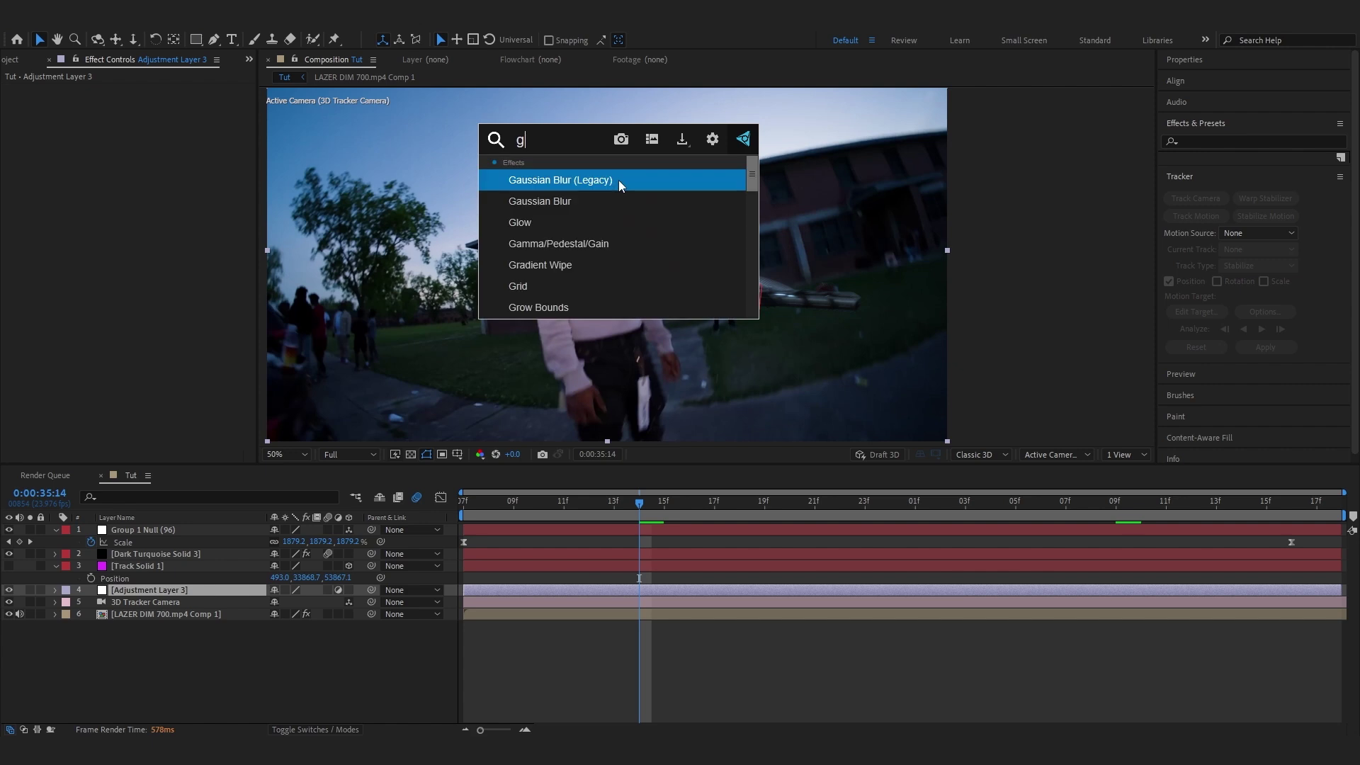
click(631, 178)
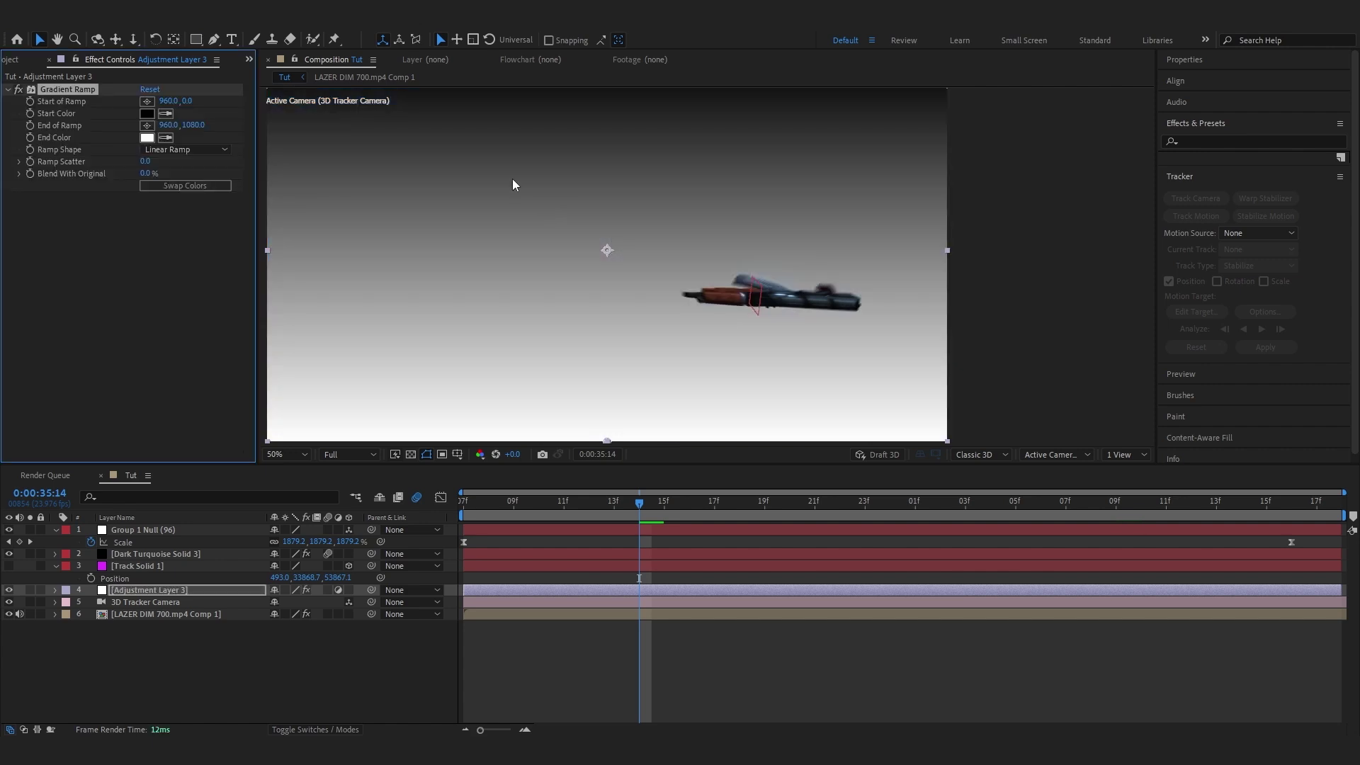
Set the gradient adjustment layer's blending mode to Multiply
scroll(520, 186, down, 2)
mouse_move(505, 172)
mouse_down()
mouse_move(530, 197)
mouse_move(510, 187)
mouse_up()
scroll(520, 192, up, 2)
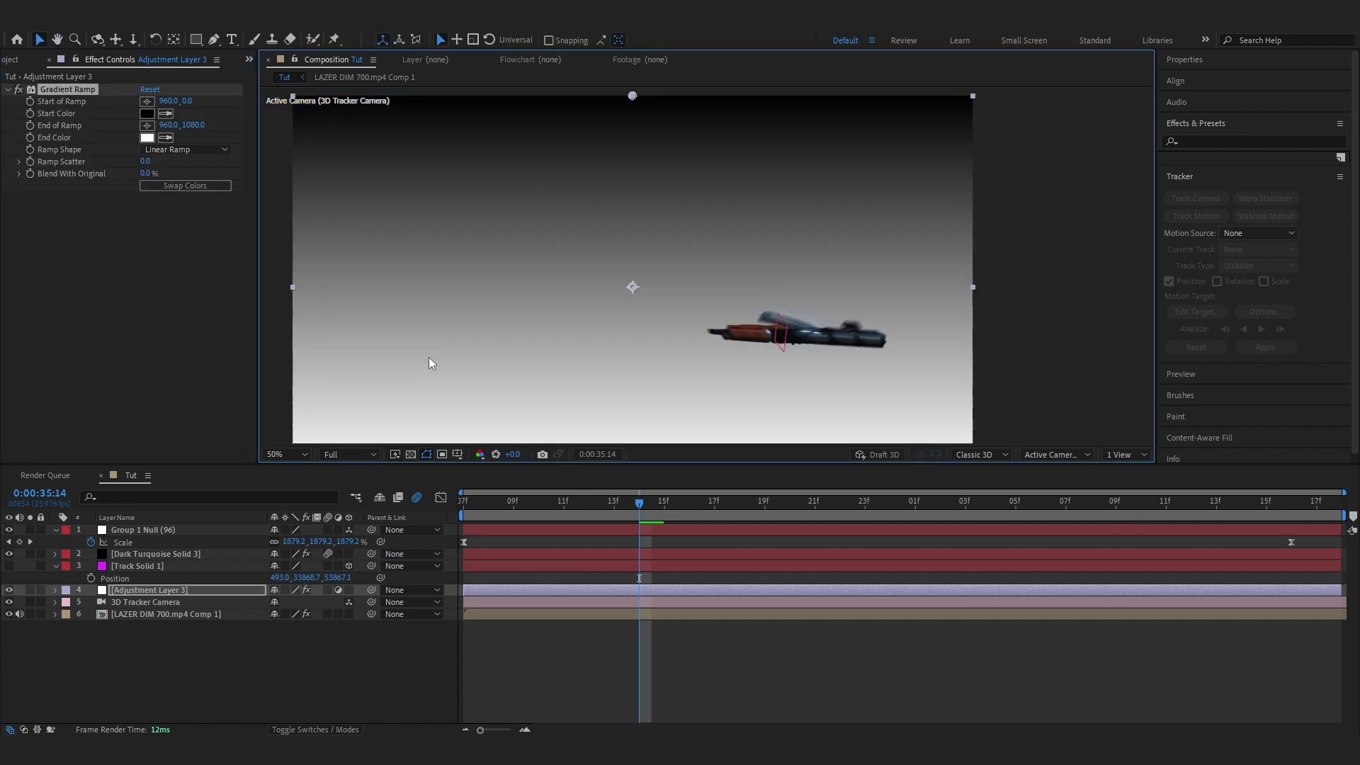
click(287, 454)
click(292, 471)
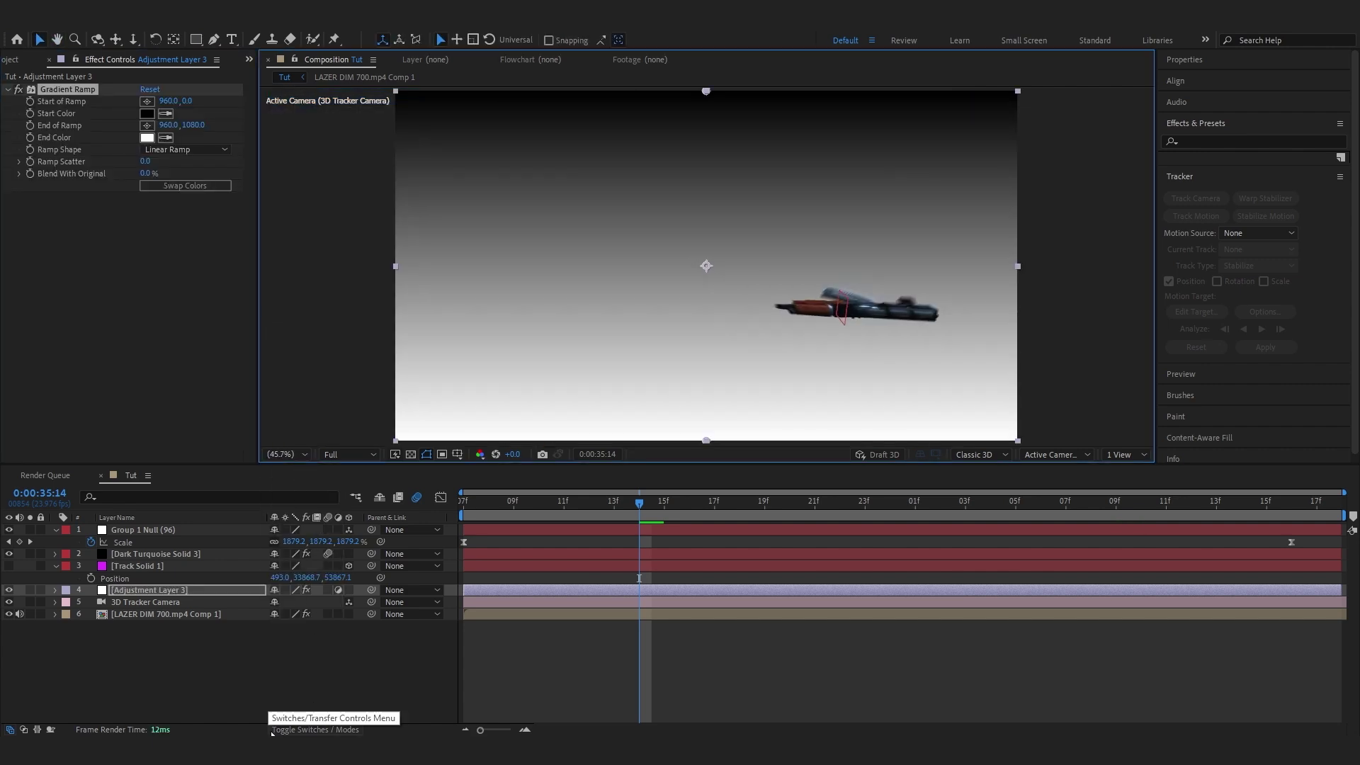
click(312, 729)
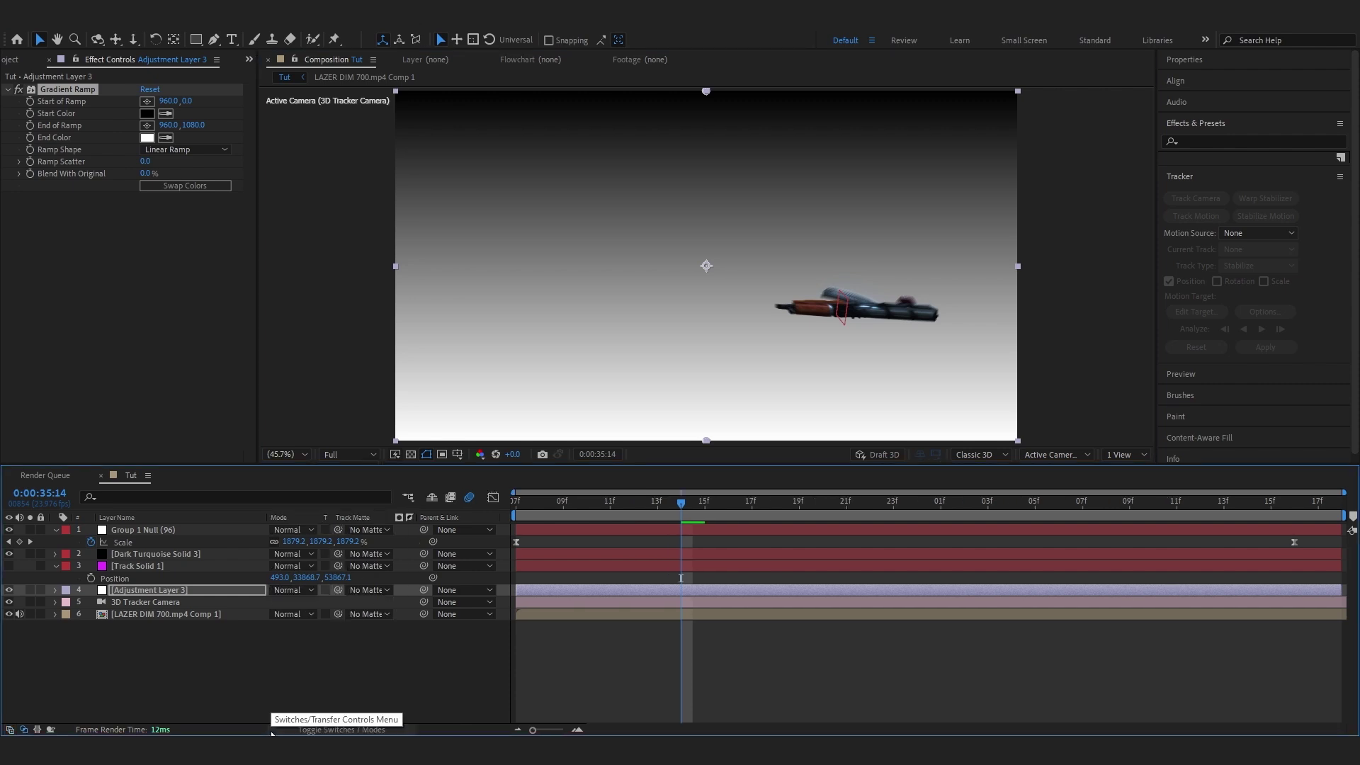
click(296, 590)
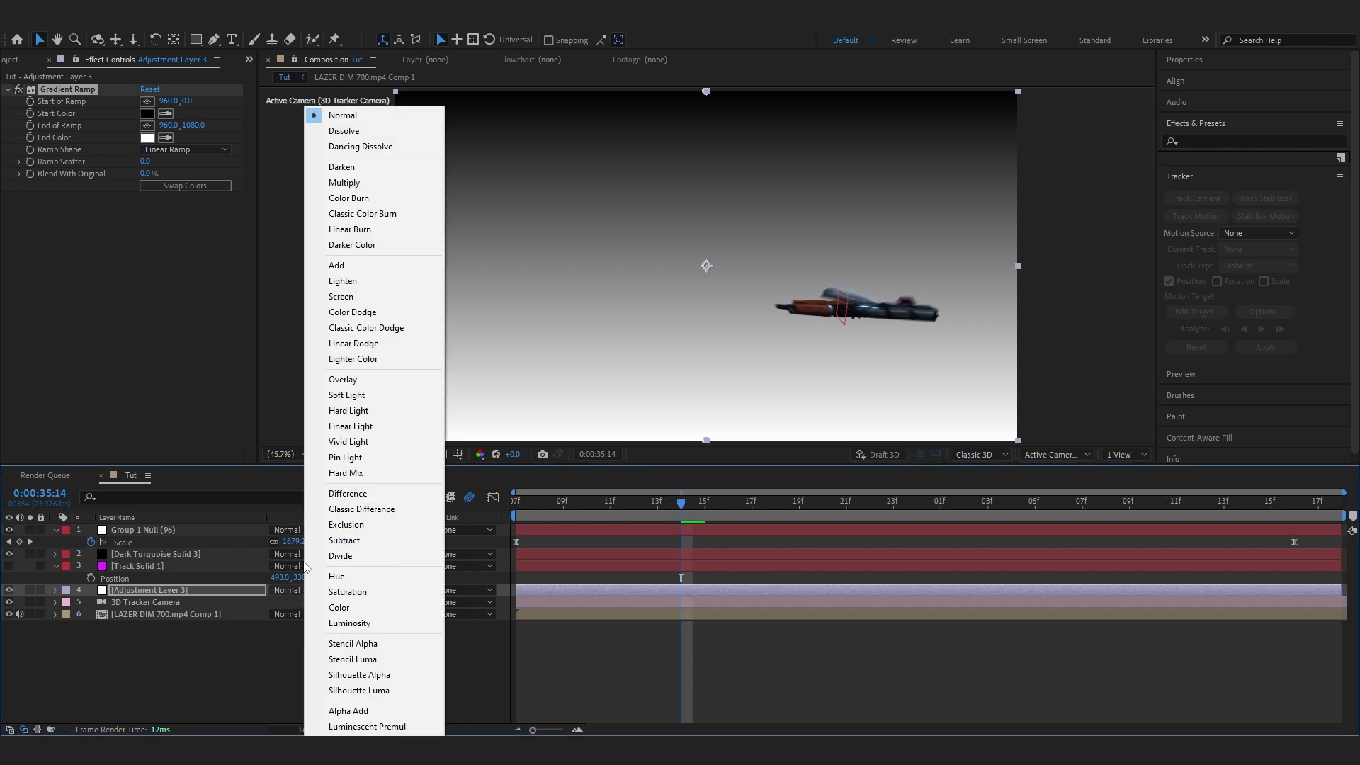
click(389, 182)
Place the ramp's start beyond the frame's lower-right corner and its end at 840, 428, checking a late frame
drag(711, 92, 1021, 416)
scroll(918, 391, down, 2)
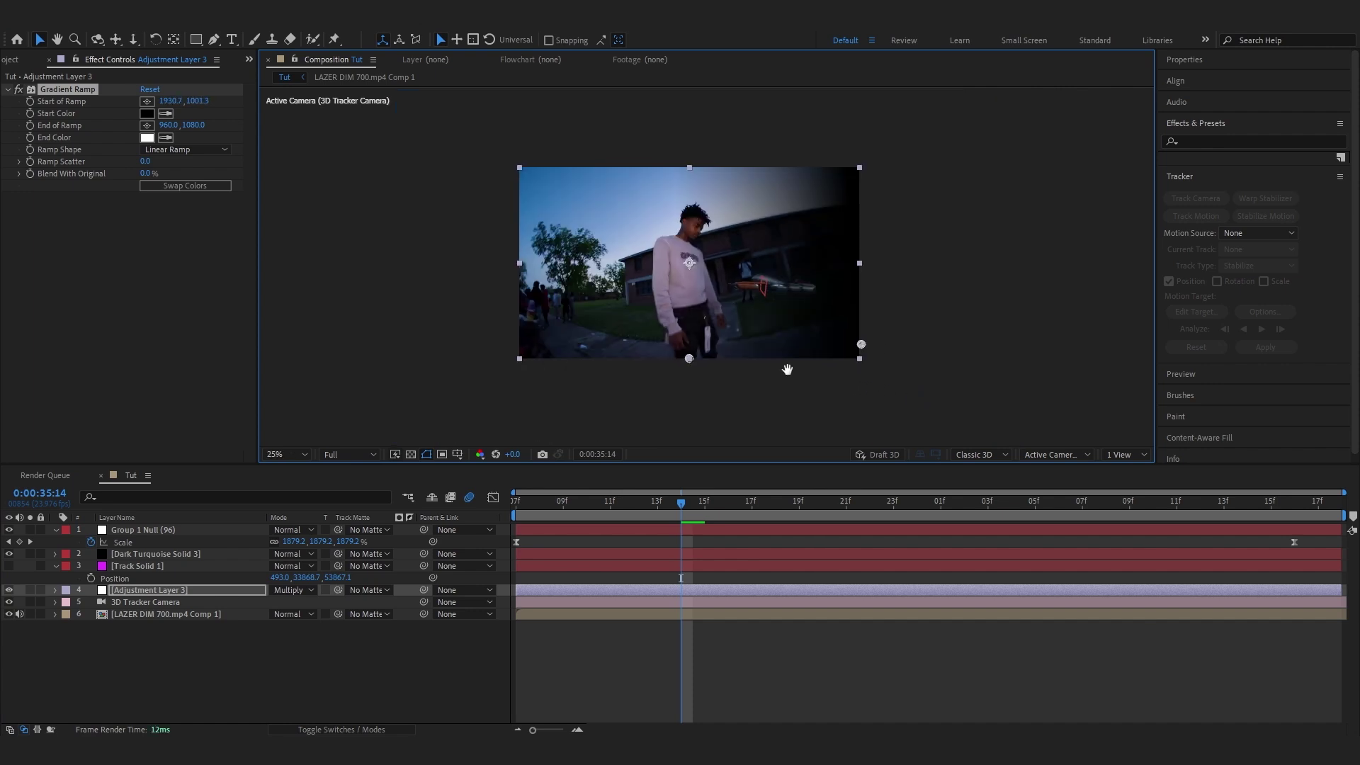
scroll(800, 372, up, 2)
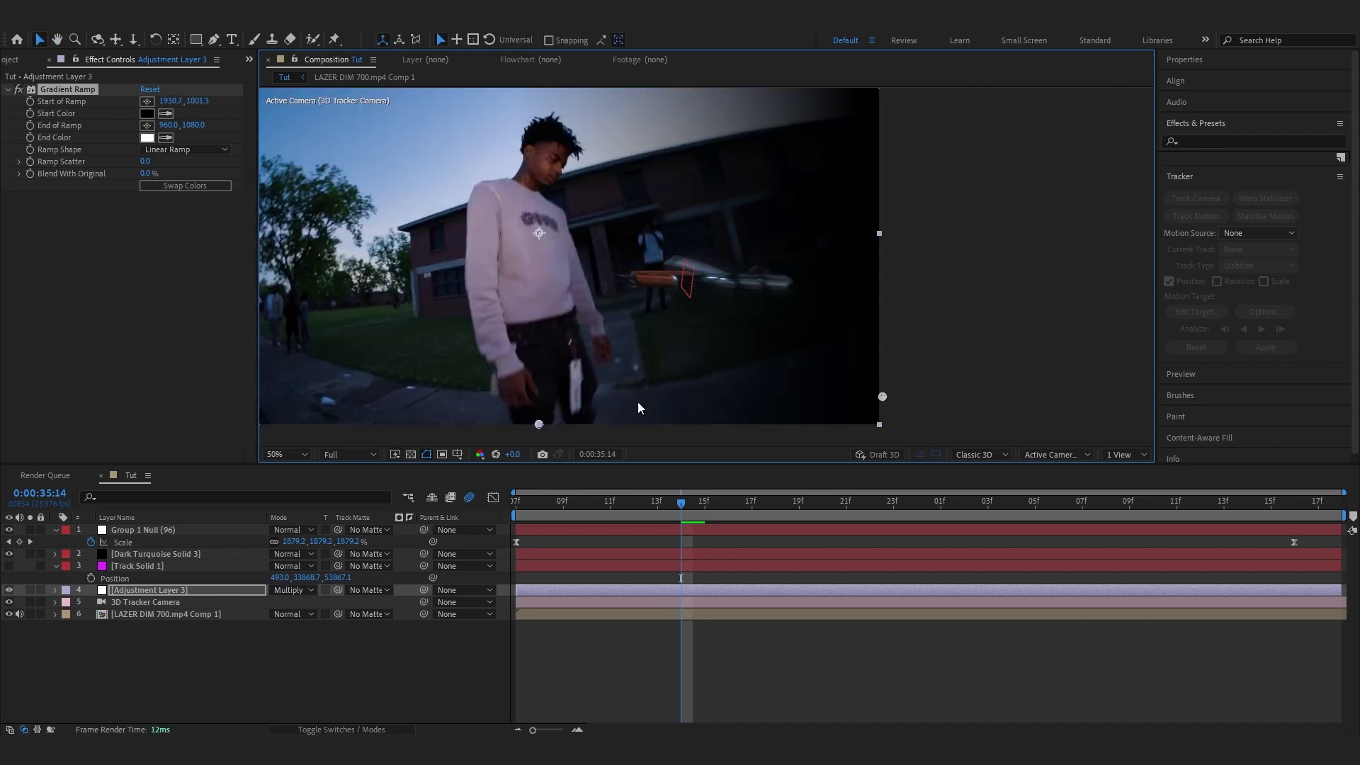
drag(539, 425, 474, 185)
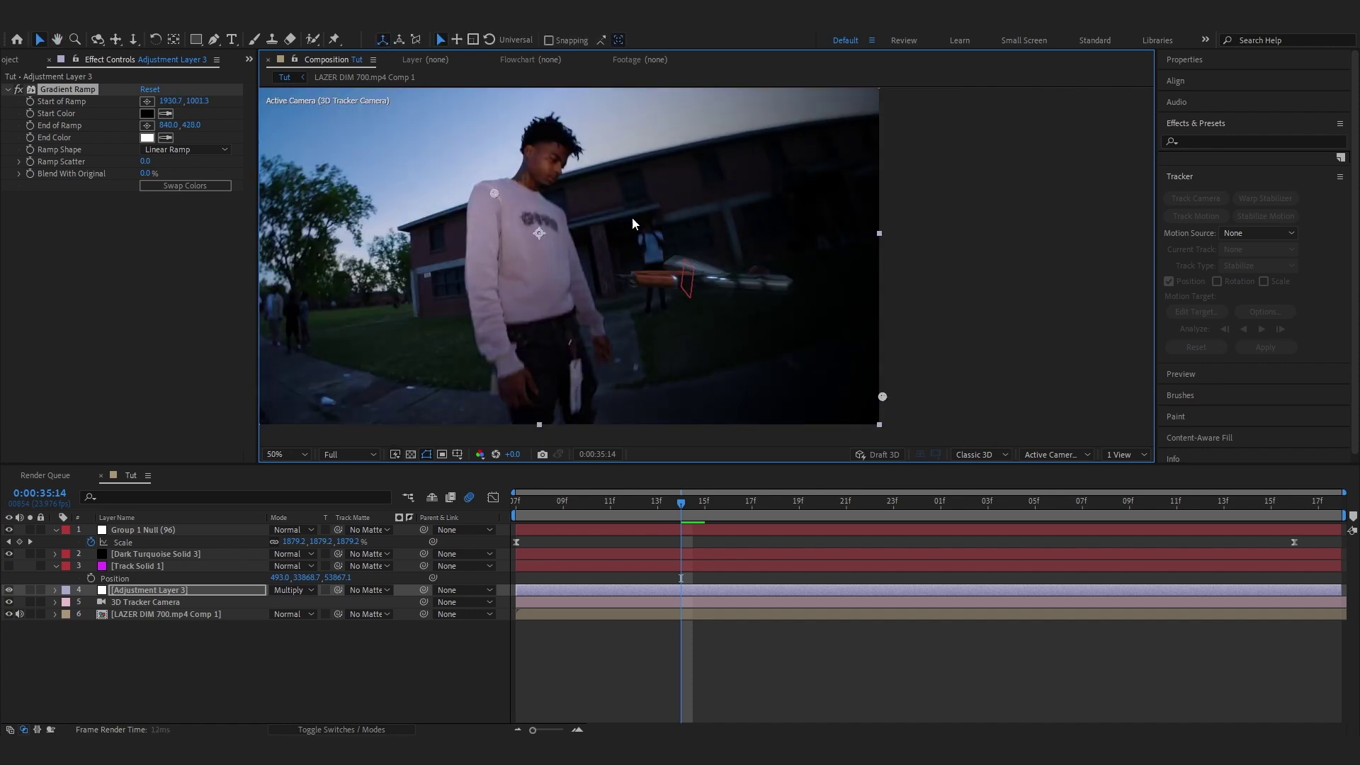
drag(882, 399, 1257, 478)
drag(826, 508, 1318, 526)
scroll(919, 303, down, 2)
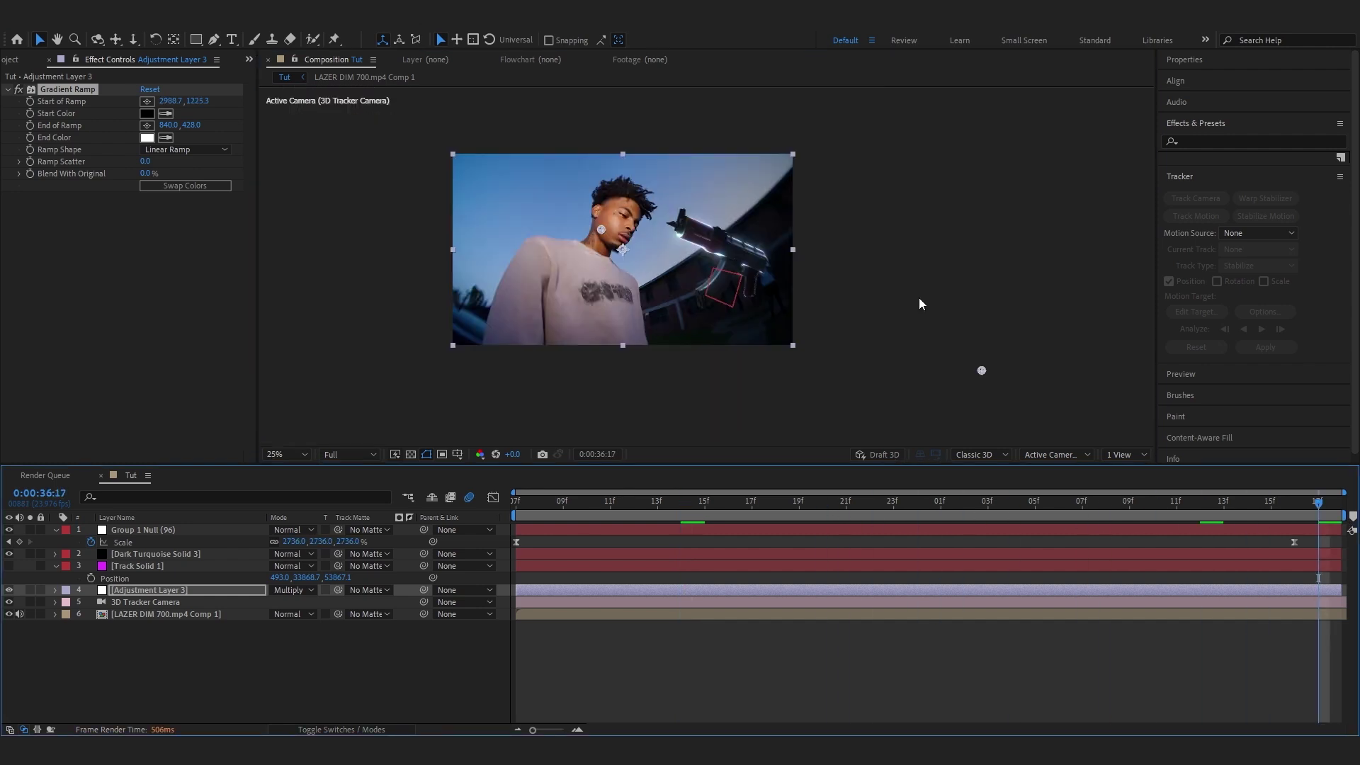
Keyframe the adjustment layer's opacity so the darkening fades in from the clip's first frame to about 0:00:36:06
key(Home)
key(alt+shift+t)
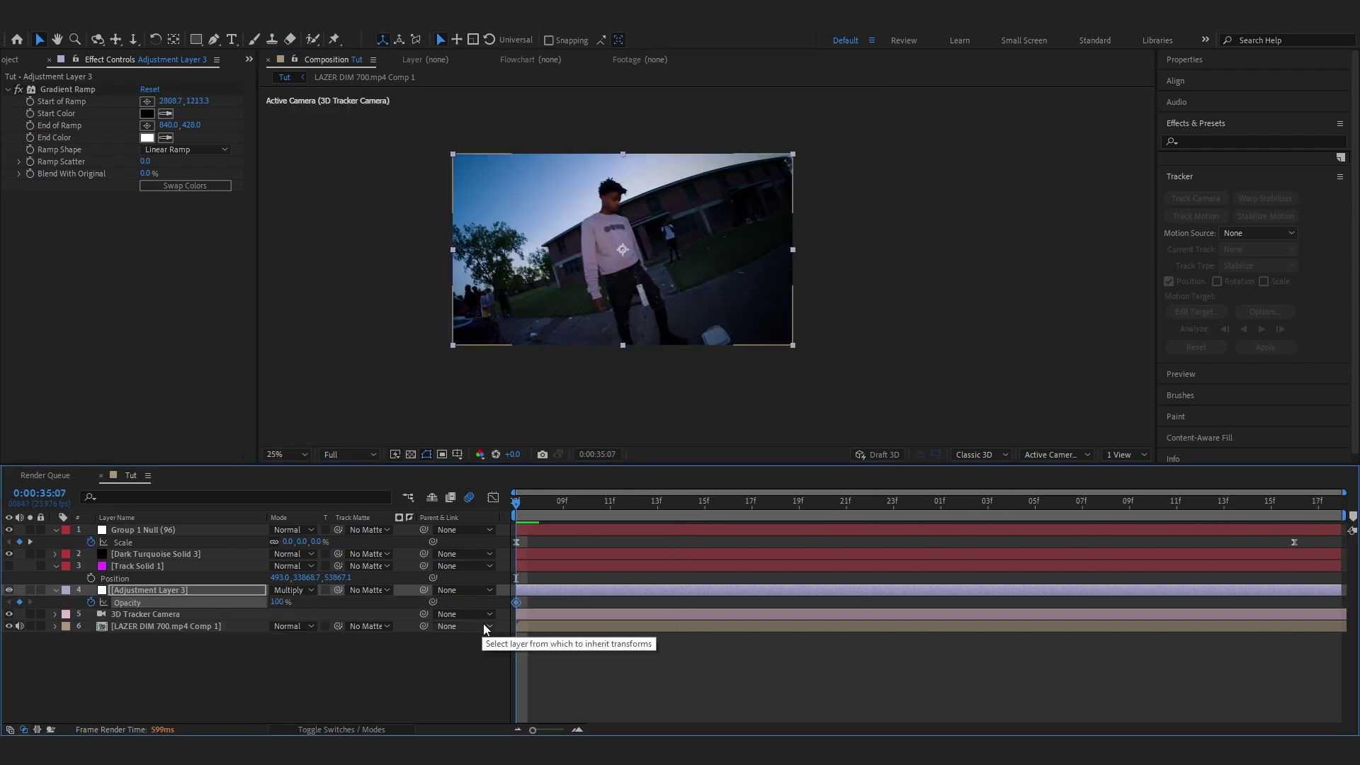
drag(996, 626, 1060, 626)
drag(273, 610, 266, 611)
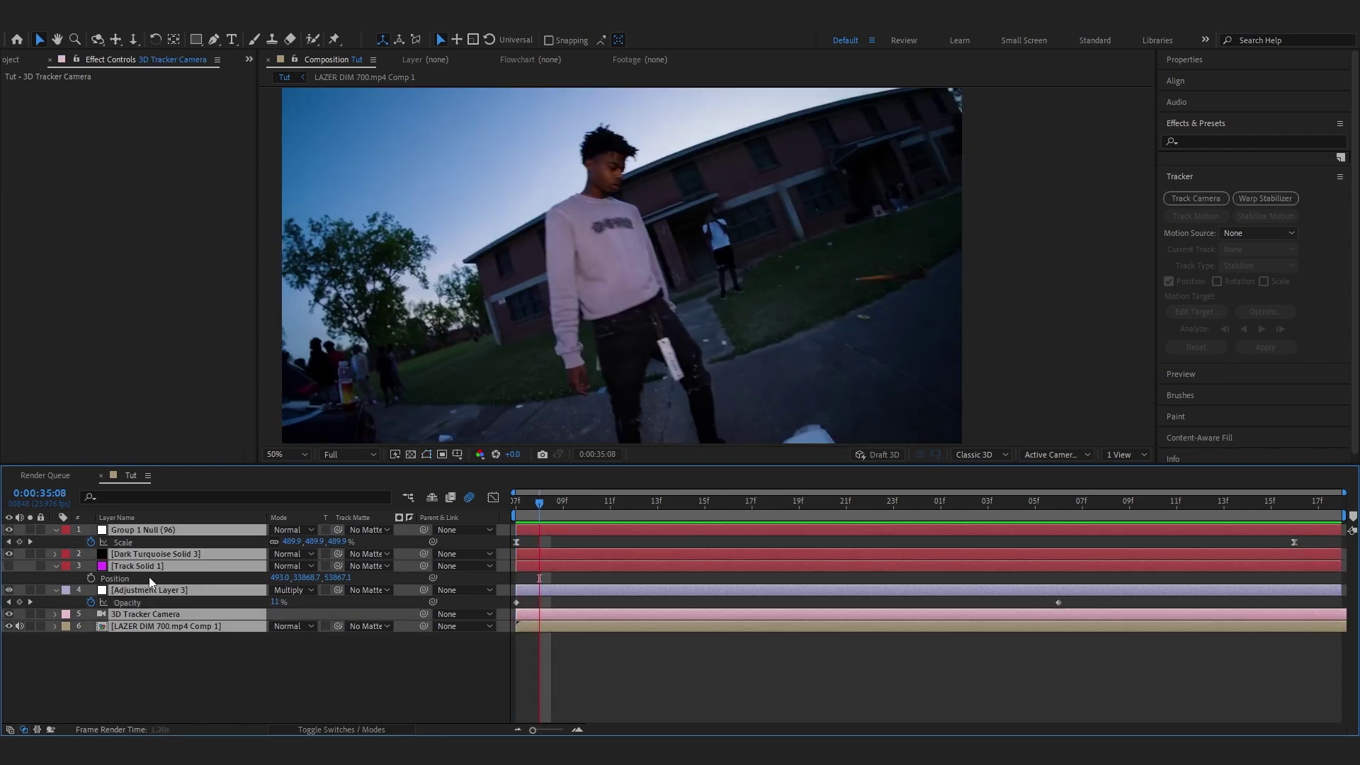
Pre-compose all layers and move the pre-comp's anchor point onto the gun
right_click(149, 575)
click(197, 479)
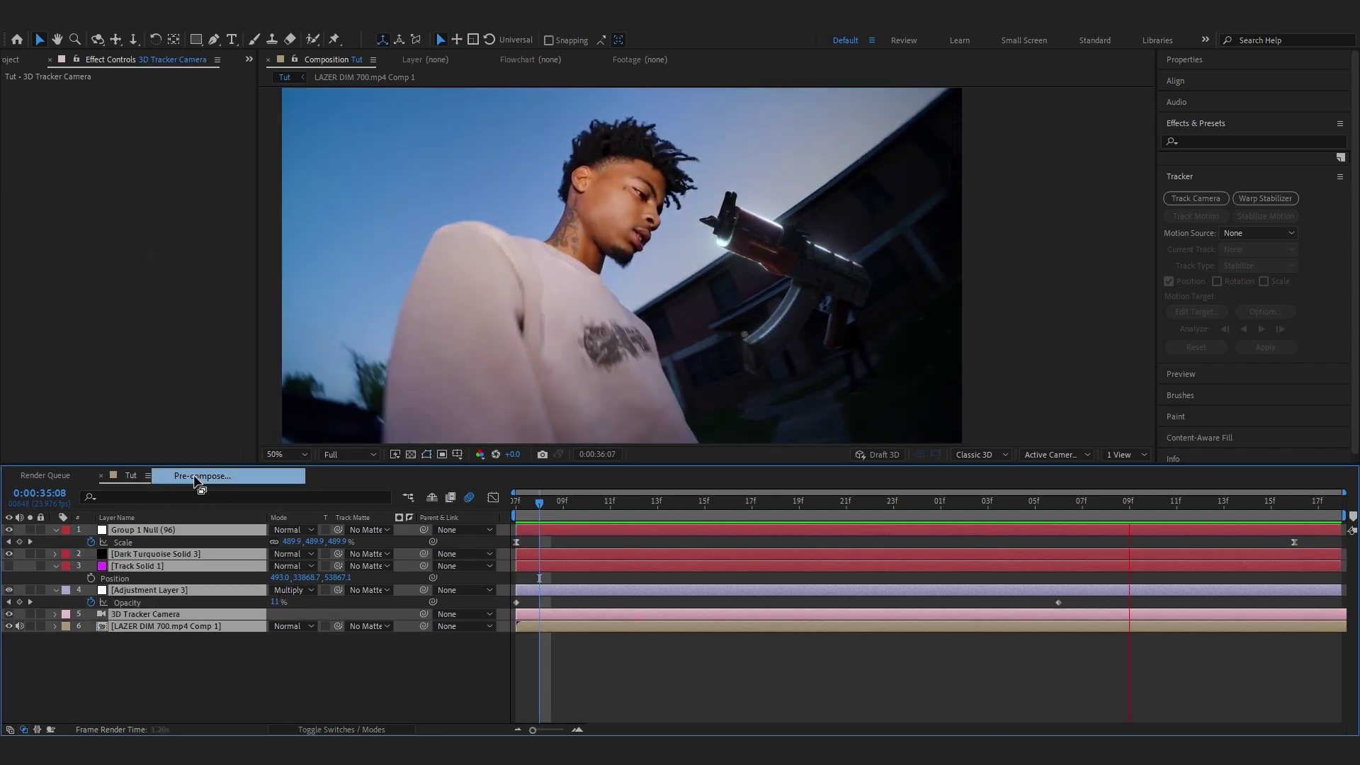
click(721, 382)
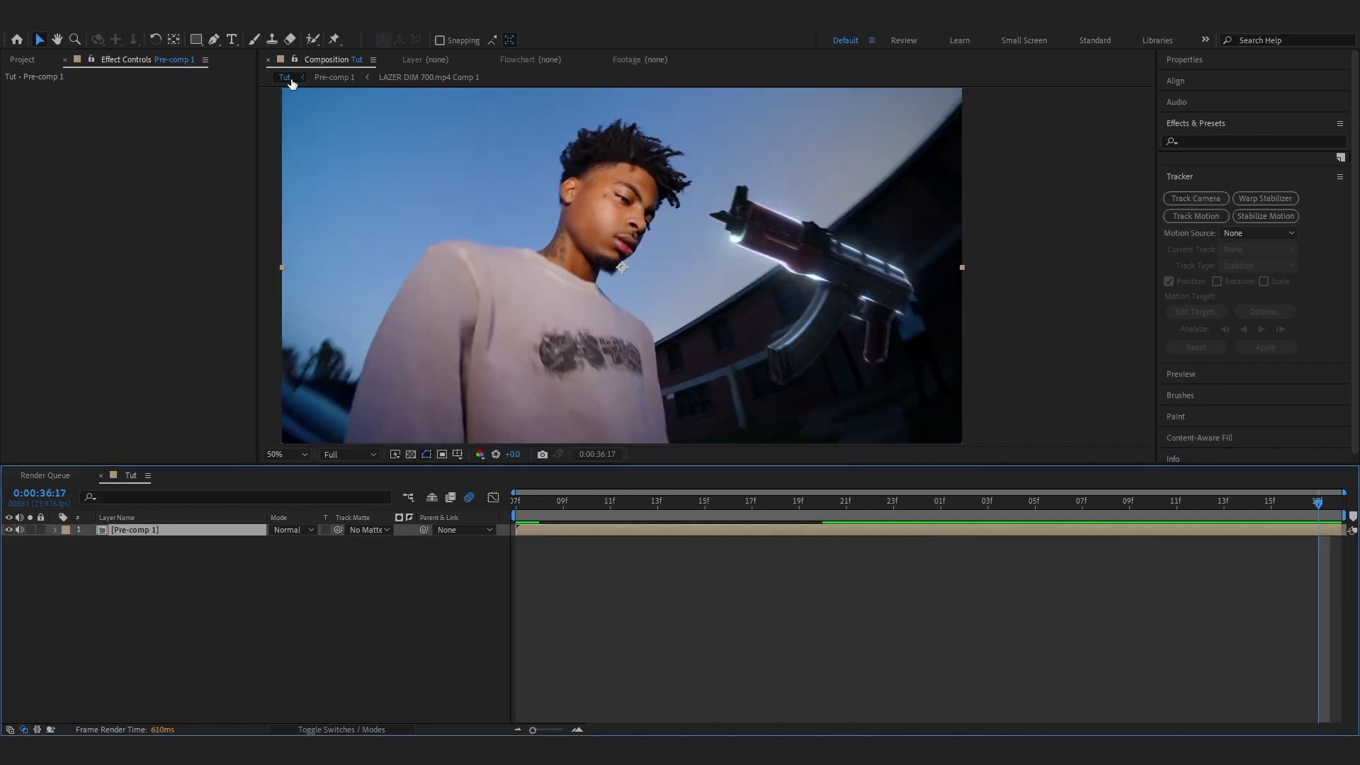
key(y)
drag(623, 267, 832, 283)
Keyframe the pre-comp's scale from 100% on the first frame to 165% on the last frame
key(s)
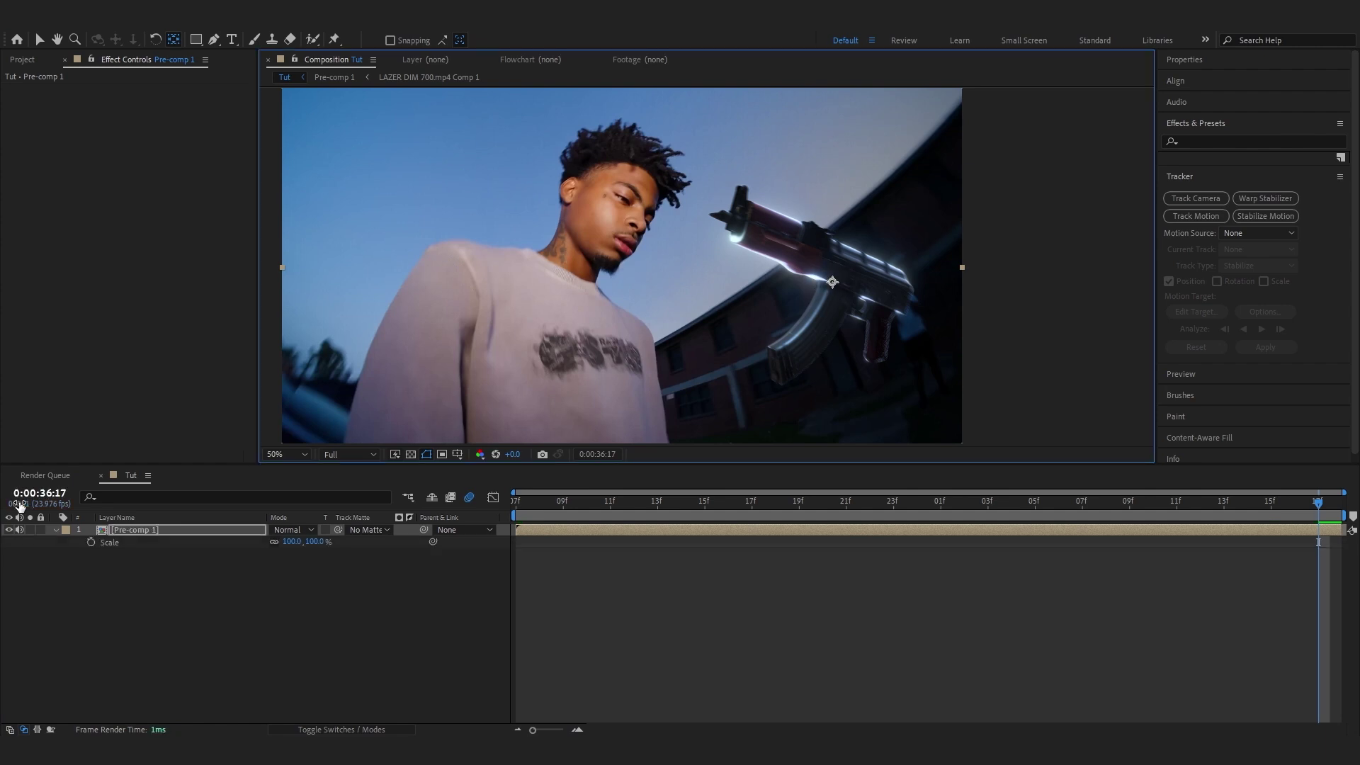
click(91, 542)
drag(1318, 543, 518, 571)
drag(291, 542, 324, 529)
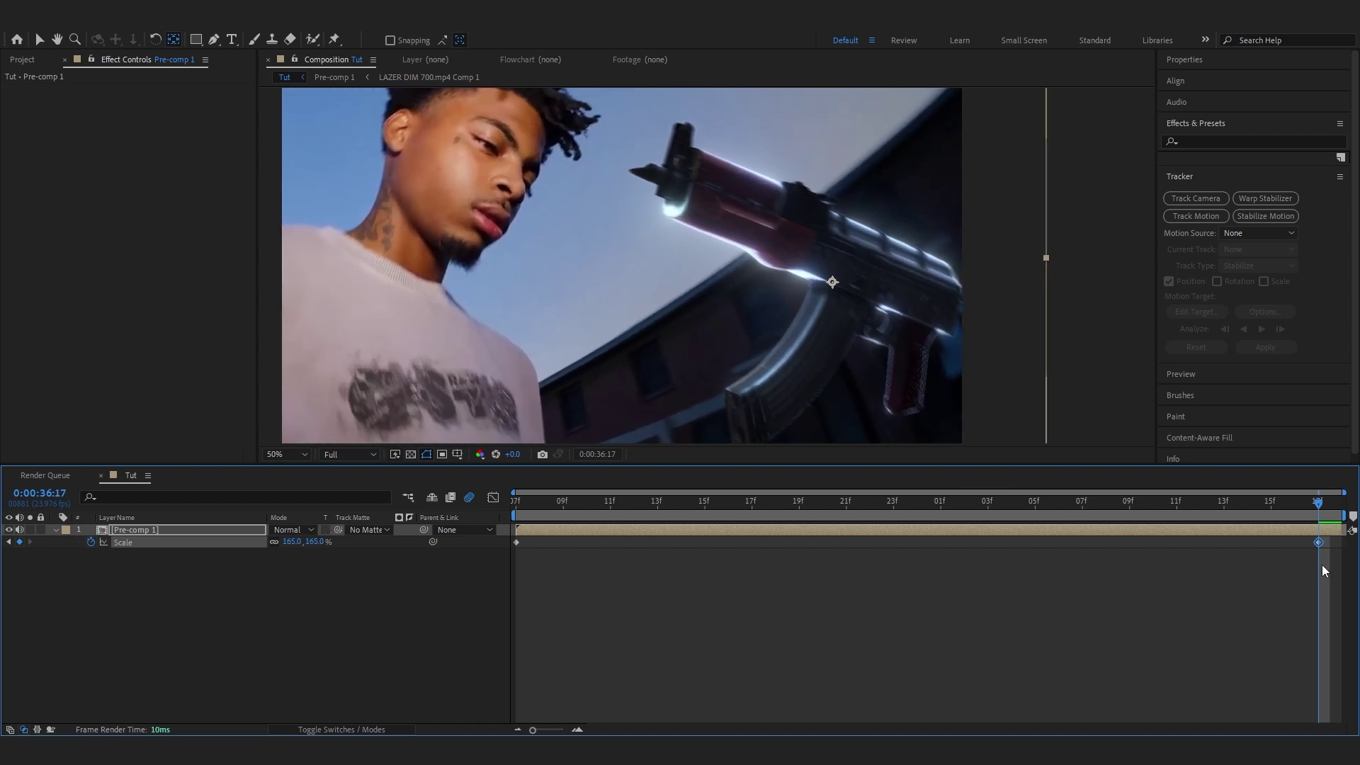
drag(1318, 541, 1342, 542)
Easy-ease the scale keyframes and shape the value graph into a slow start with a steep finish, then preview it
key(F9)
click(493, 498)
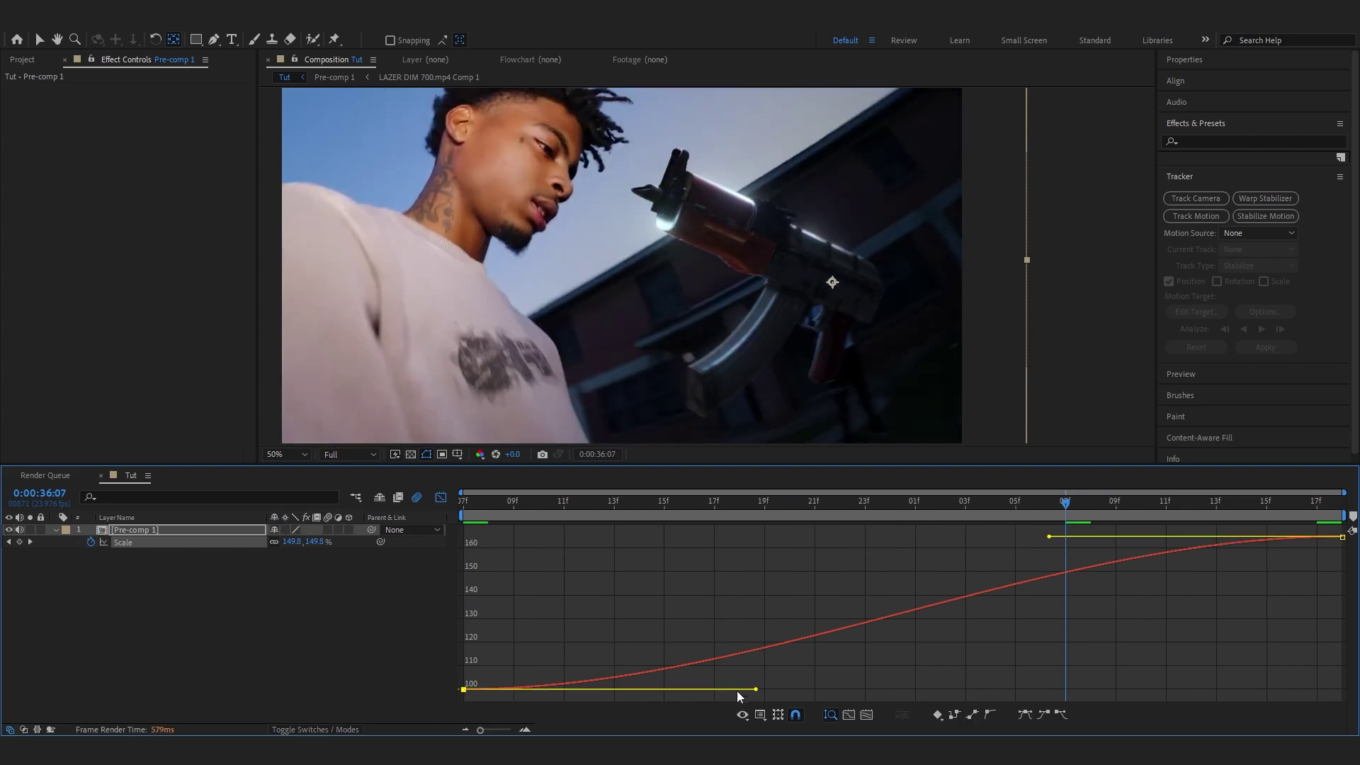
drag(756, 688, 1174, 689)
drag(1047, 538, 1345, 646)
key(space)
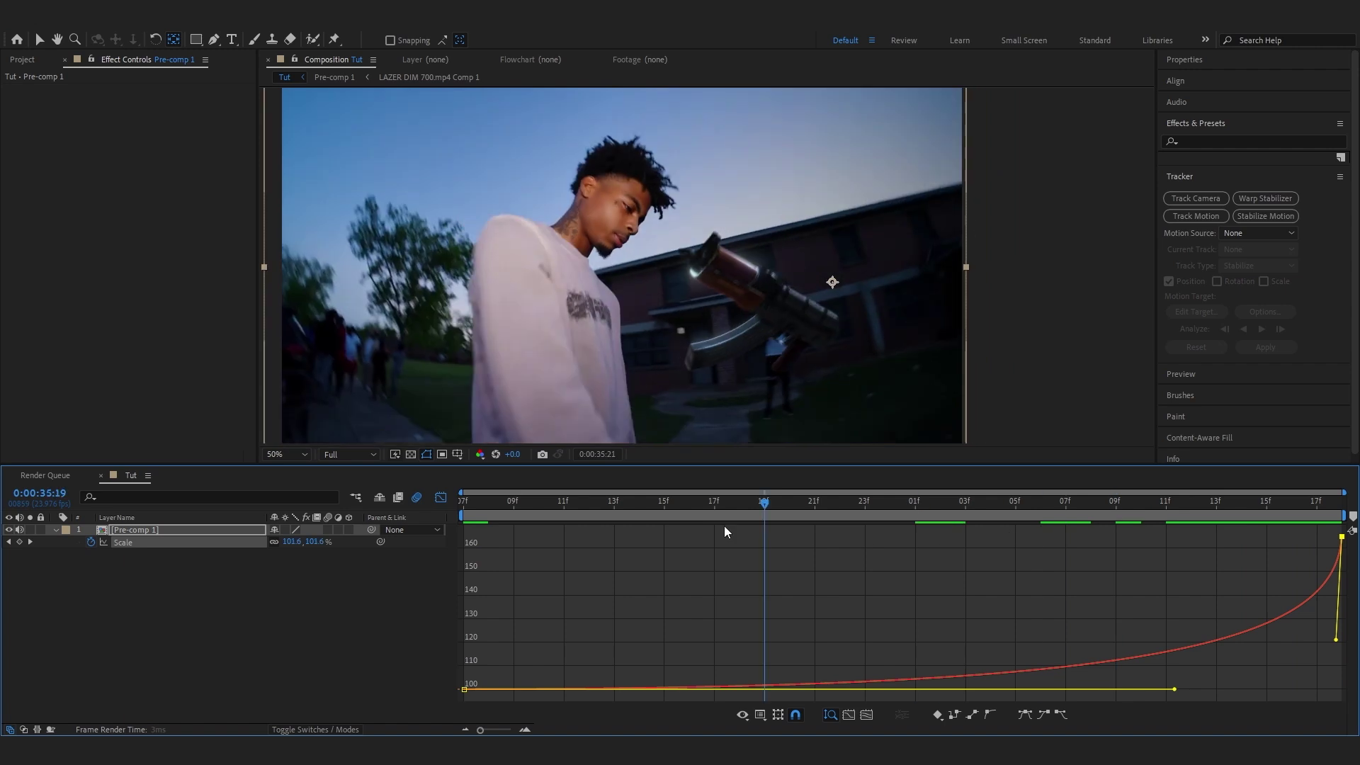
Soften the scale curve by shortening the ease handles at both keyframes, and preview the zoom
drag(1335, 639, 1336, 593)
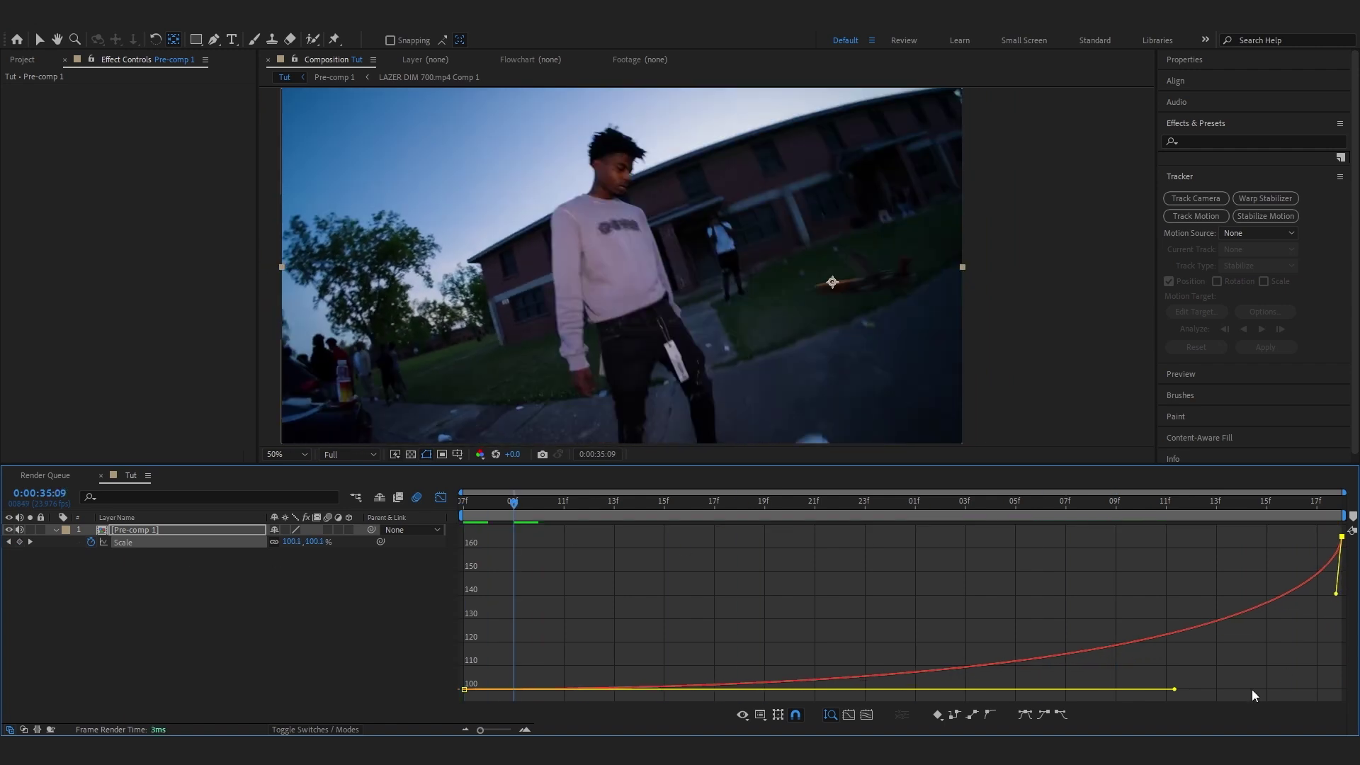
drag(1176, 690, 1048, 679)
key(space)
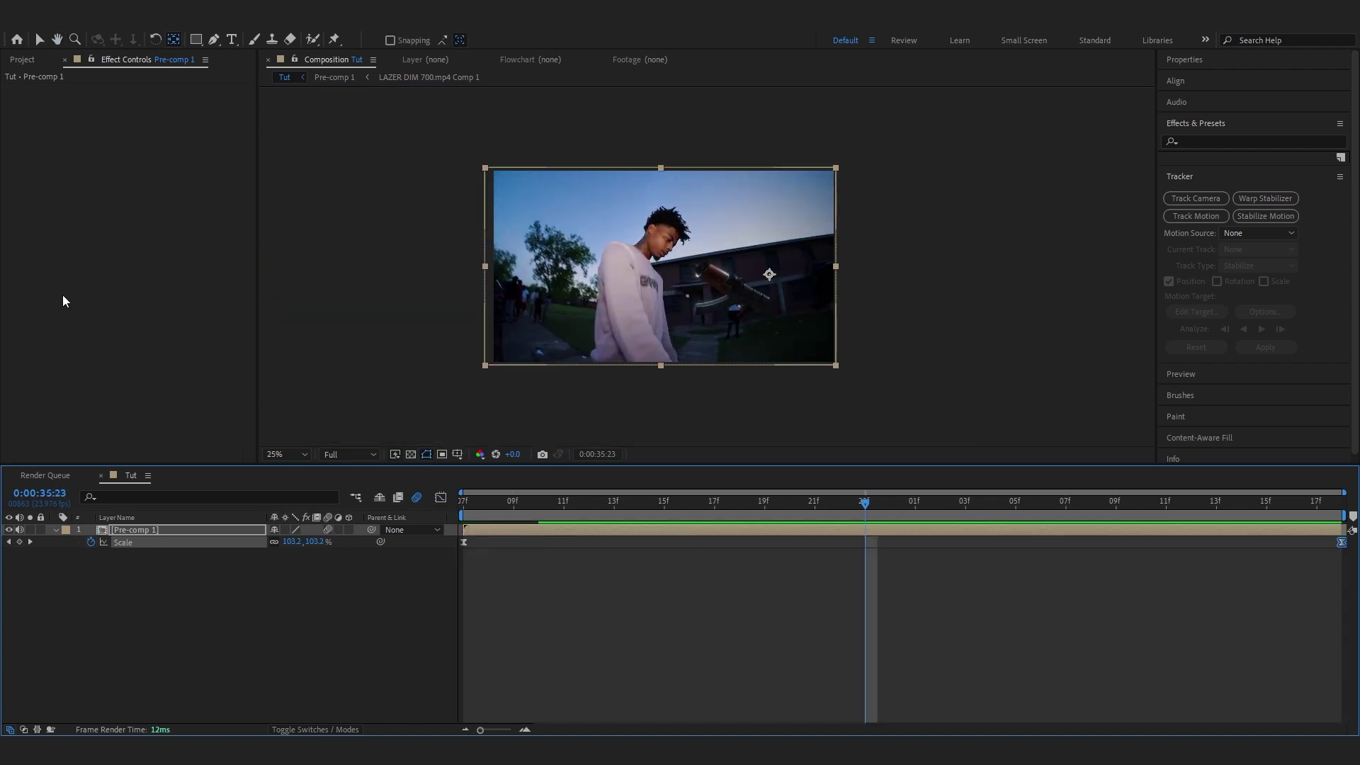
Add a new adjustment layer above the pre-comp with the playhead at the first frame
key(period)
drag(830, 493, 461, 504)
right_click(362, 617)
click(290, 591)
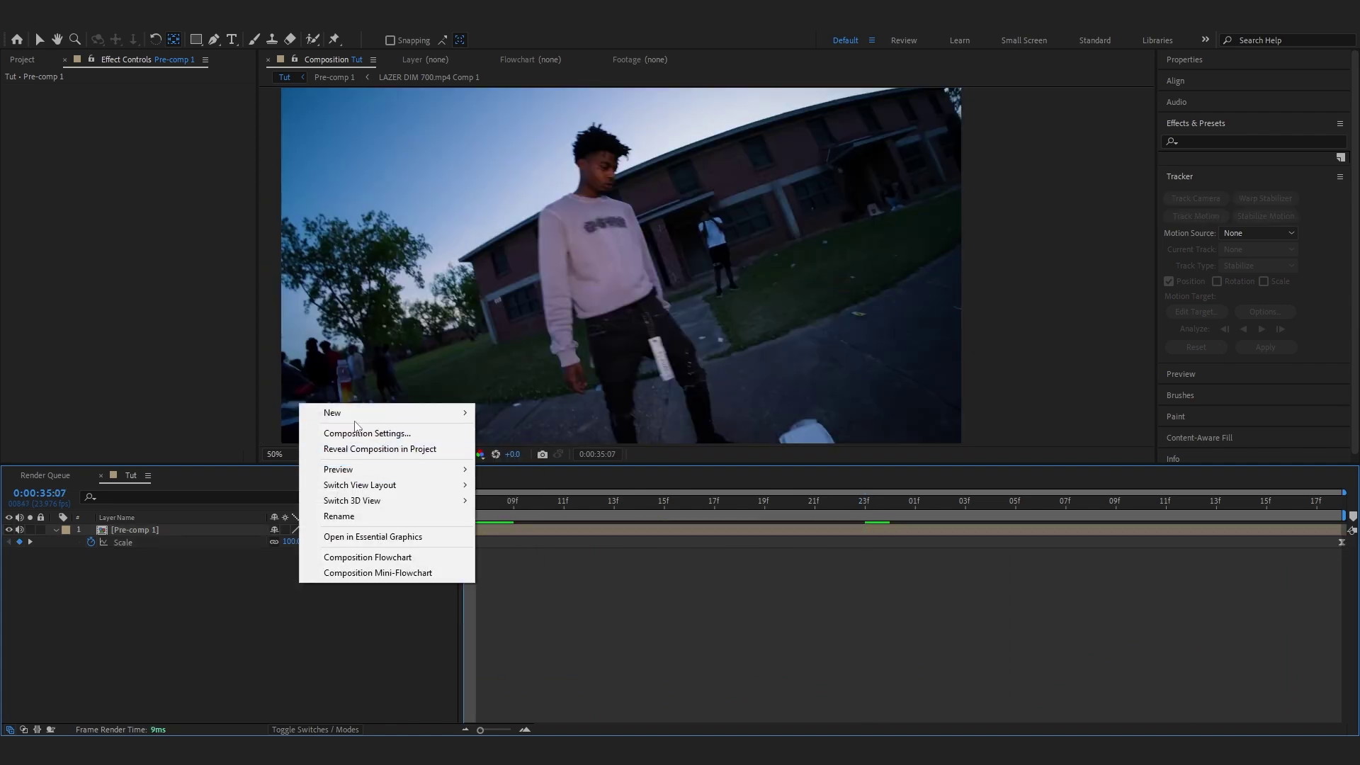
mouse_move(383, 413)
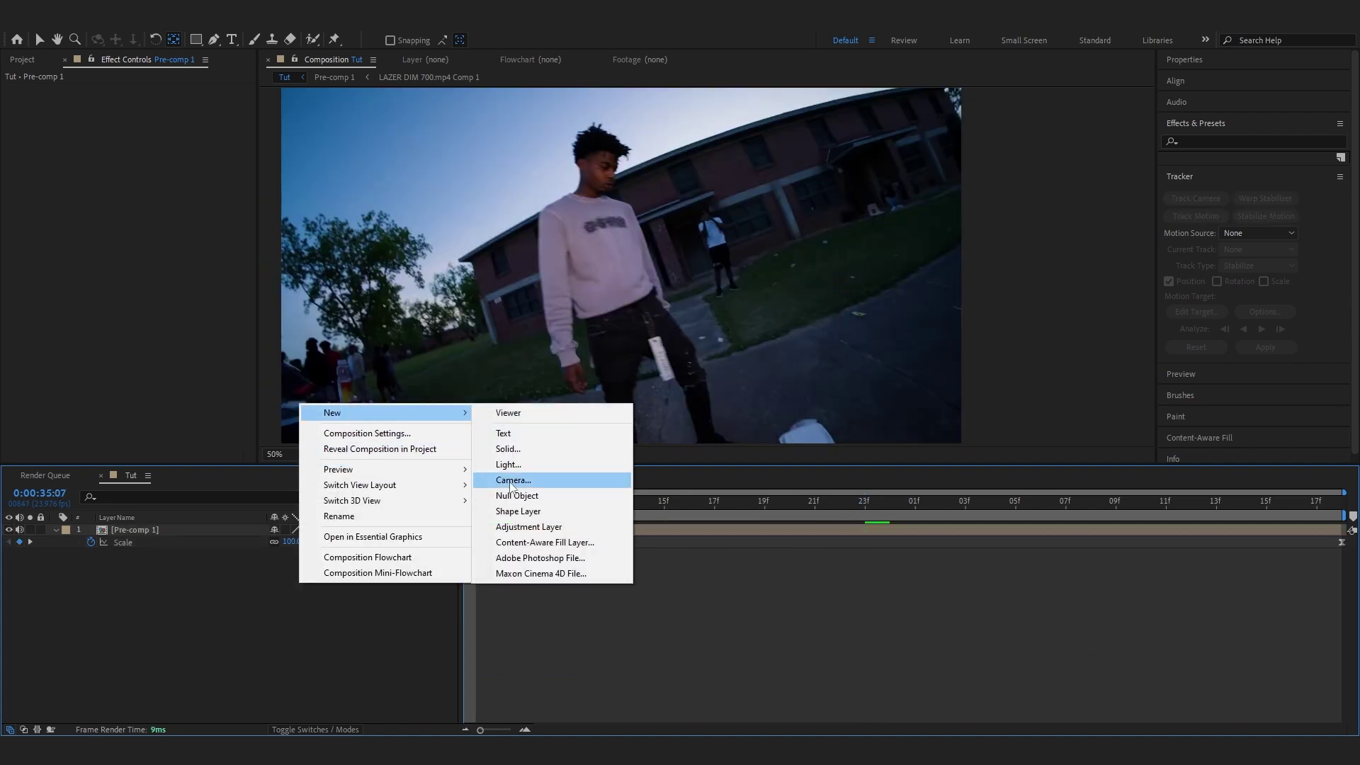
click(526, 533)
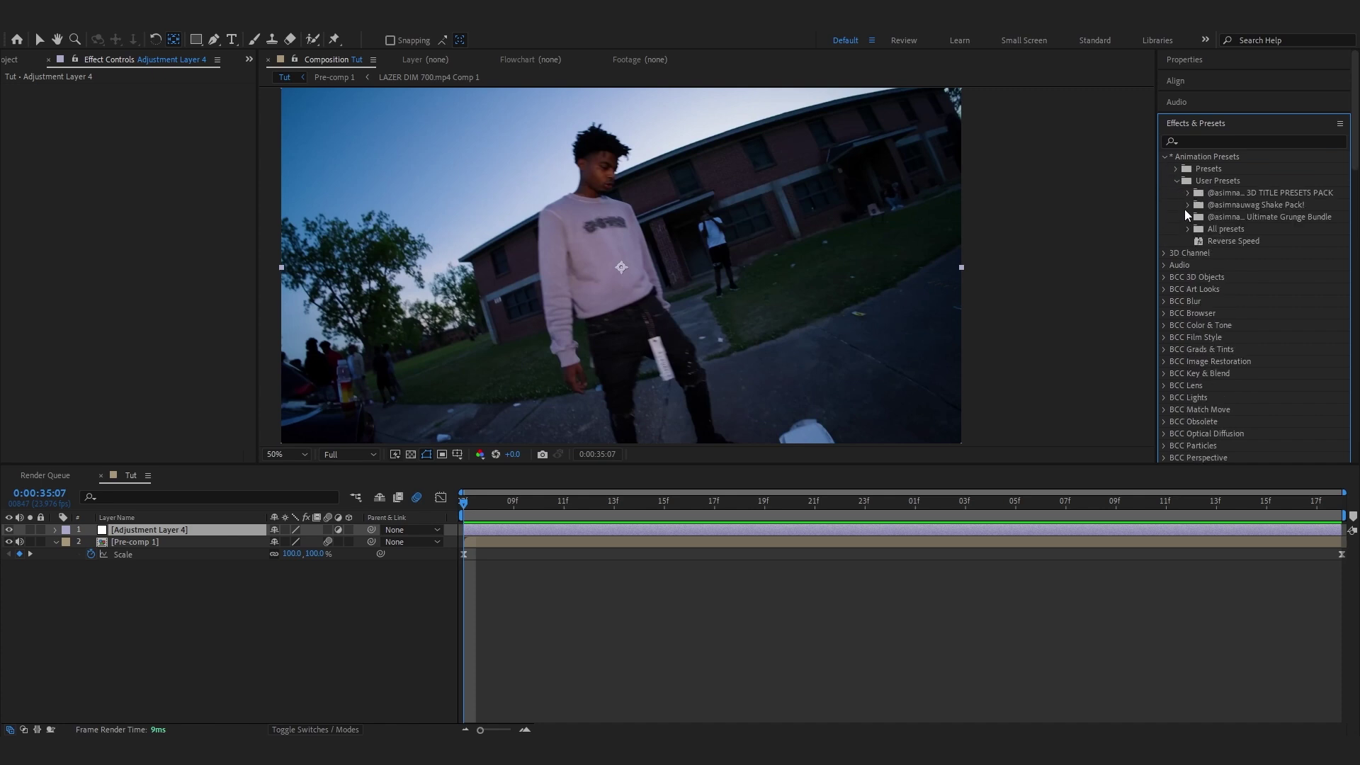
Apply the shake pack's HD (1920x1080) preset BEST ONE! to the adjustment layer, reveal its keyframes and preview the shake
click(1188, 205)
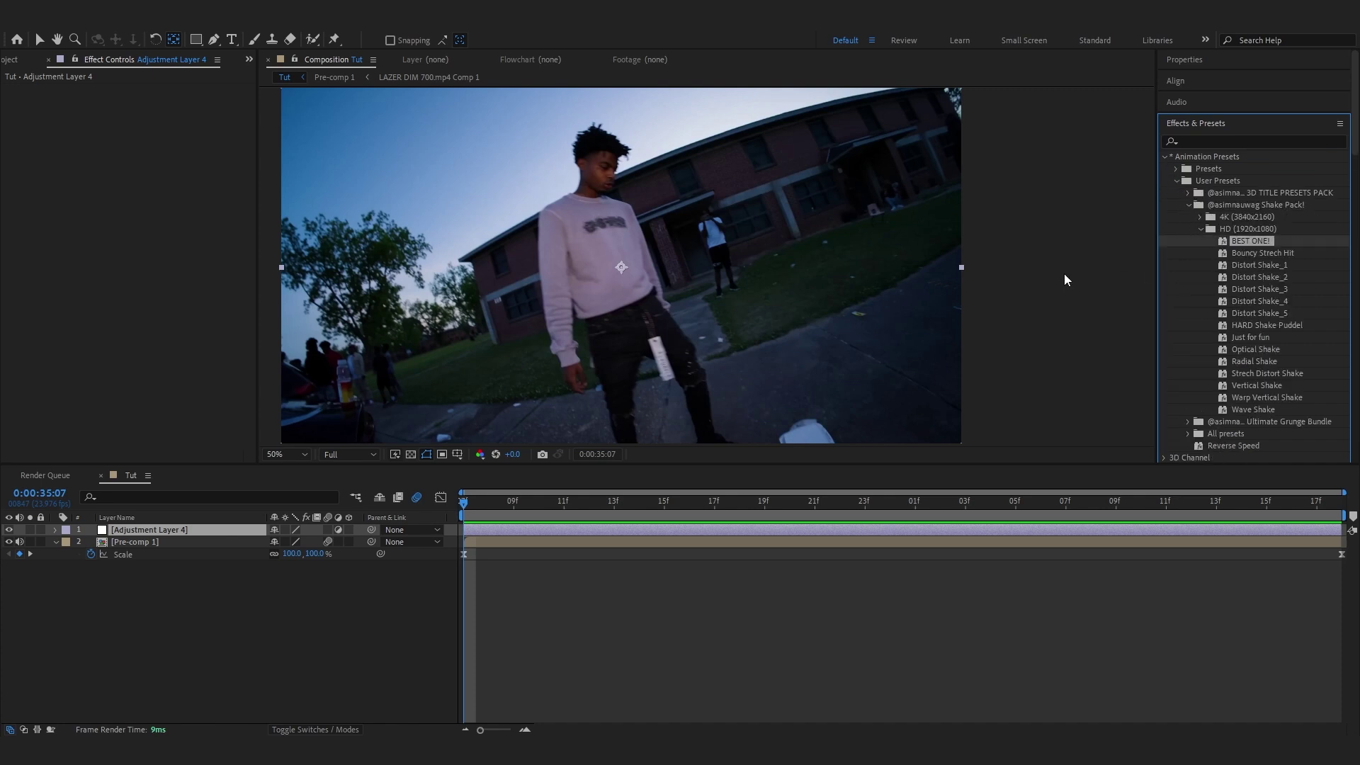
drag(460, 543, 1284, 613)
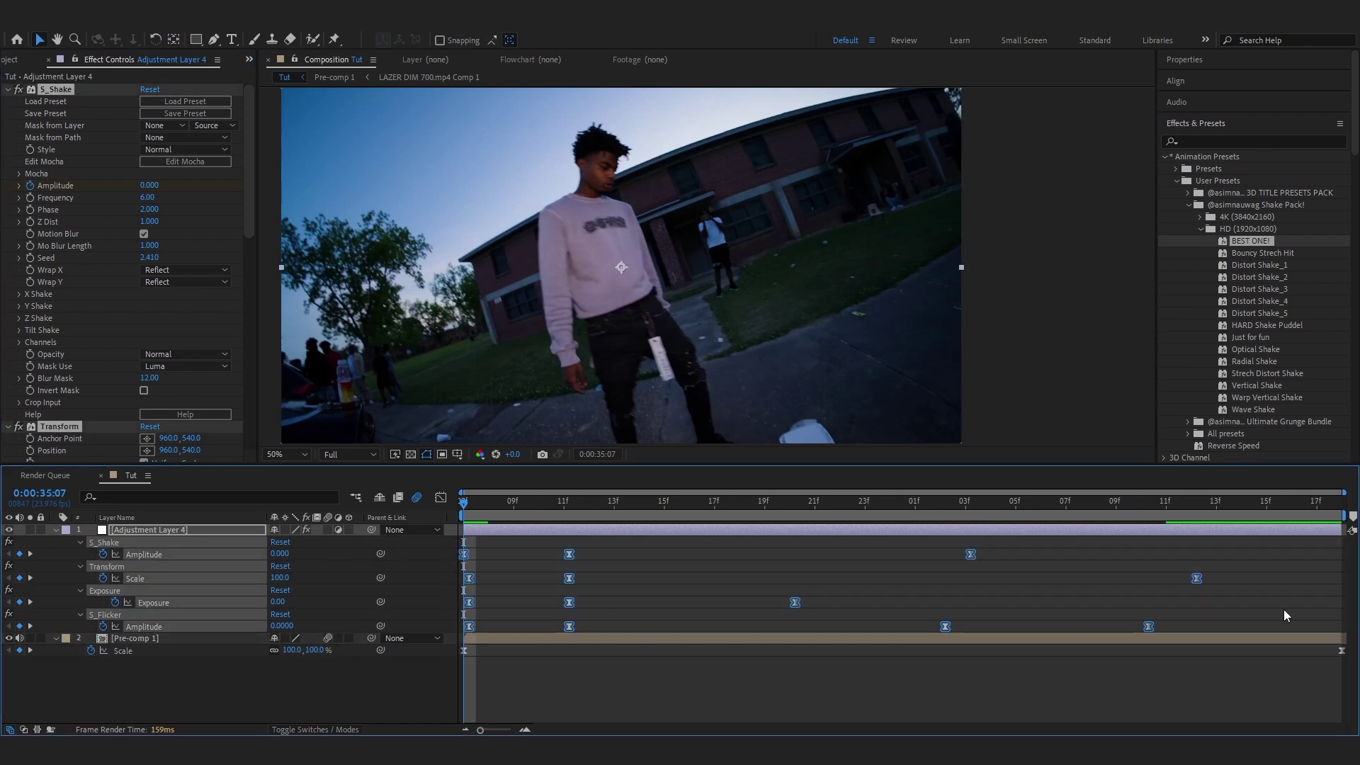
drag(1115, 566, 1088, 565)
key(space)
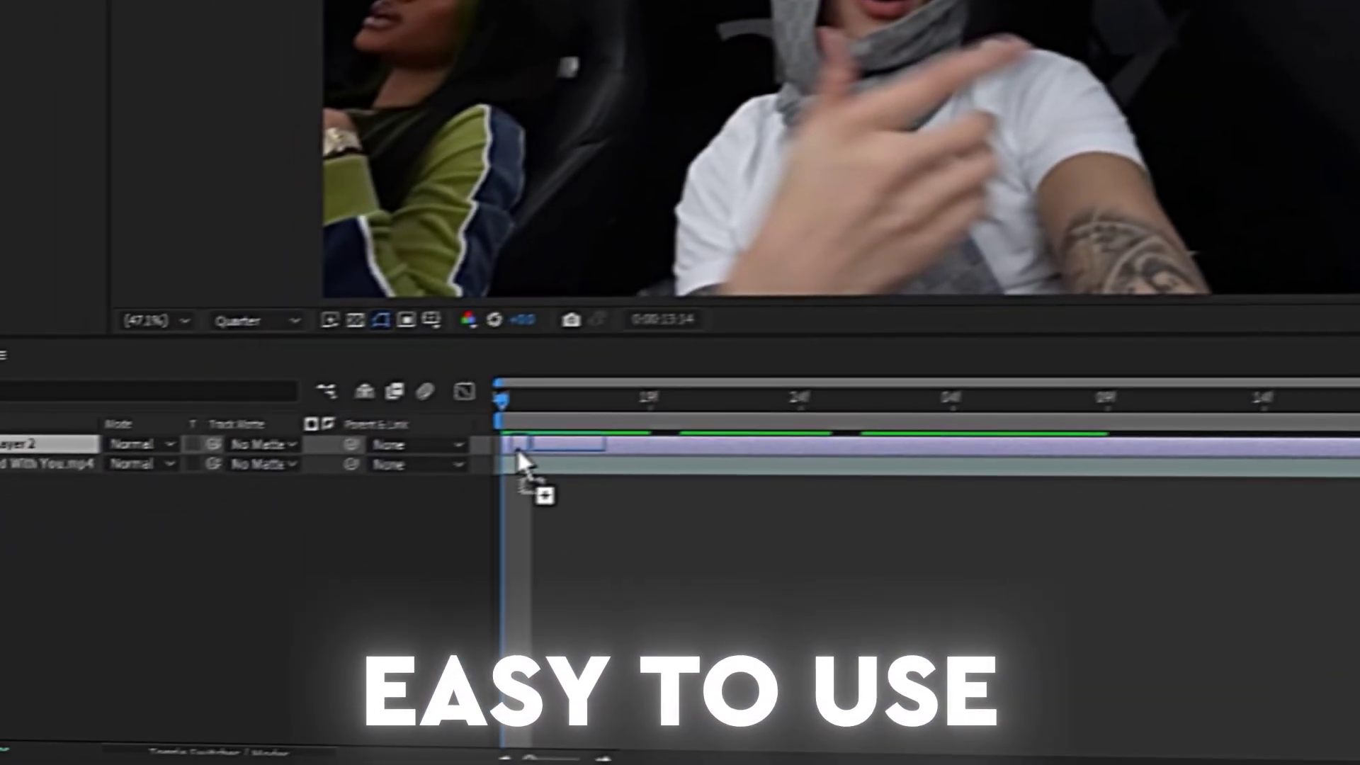
Apply the shake preset to the adjustment layer above the car-interior clip and reveal its keyframes
drag(518, 451, 518, 451)
key(u)
drag(1230, 461, 201, 657)
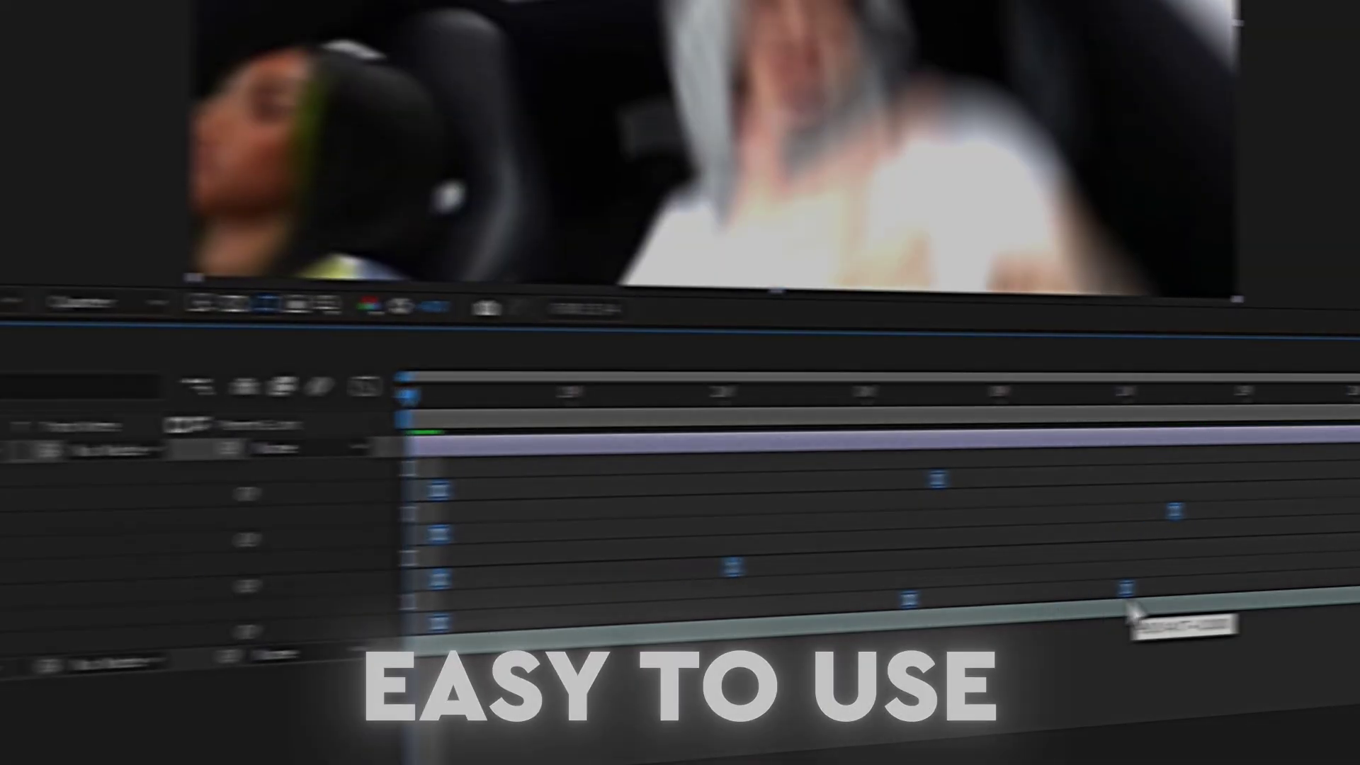